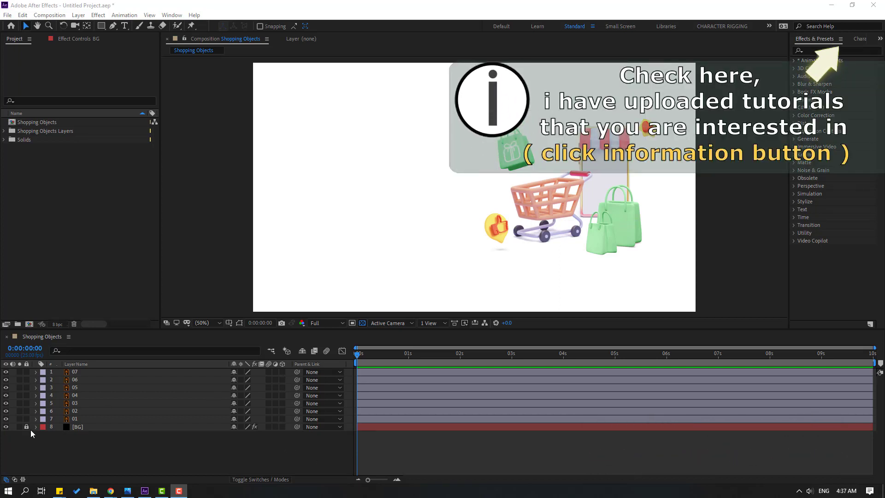
# Add Position keyframes at 0:00:01:00 to layers 01 through 07
pyautogui.click(68, 419)
pyautogui.keyDown('shift'); pyautogui.click(76, 374); pyautogui.keyUp('shift')
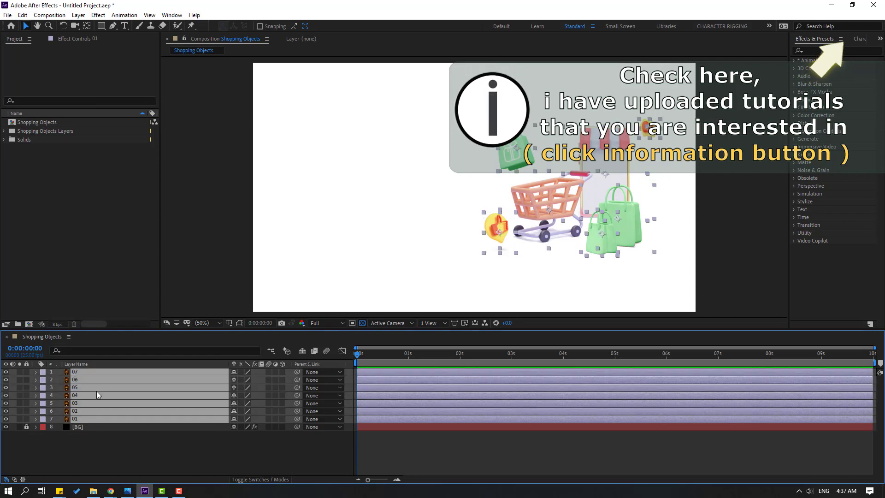
pyautogui.moveTo(367, 356); pyautogui.dragTo(408, 356)
pyautogui.press('p')
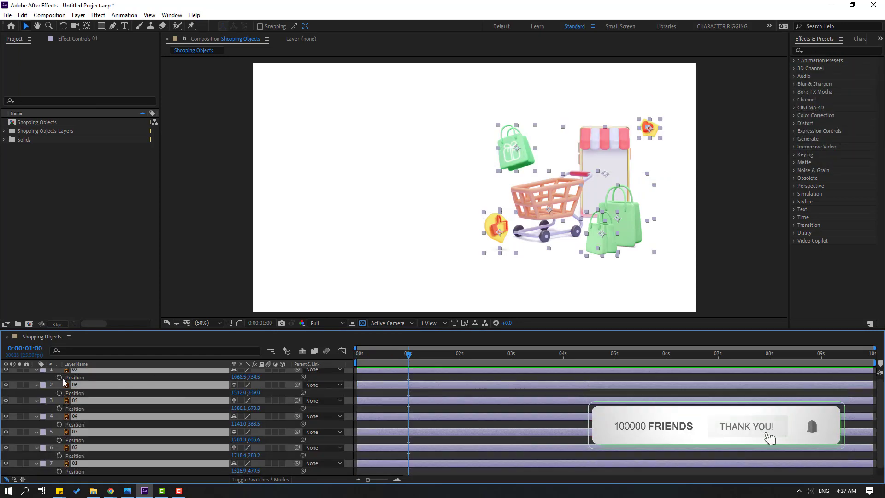
pyautogui.hotkey('alt', 'shift', 'p')
# At 0:00:00:00, shift layers 01 to 07 about 930 px horizontally past the right edge of the composition
pyautogui.moveTo(408, 360); pyautogui.dragTo(351, 356)
pyautogui.moveTo(242, 377); pyautogui.dragTo(662, 367)
pyautogui.moveTo(395, 329); pyautogui.dragTo(394, 292)
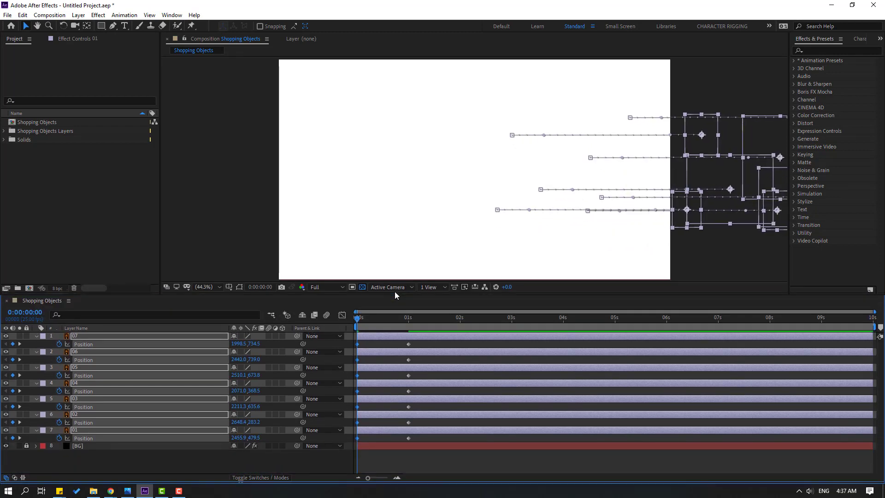
# Apply Easy Ease to all Position keyframes of the seven object layers and preview the animation
pyautogui.moveTo(413, 345); pyautogui.dragTo(356, 447)
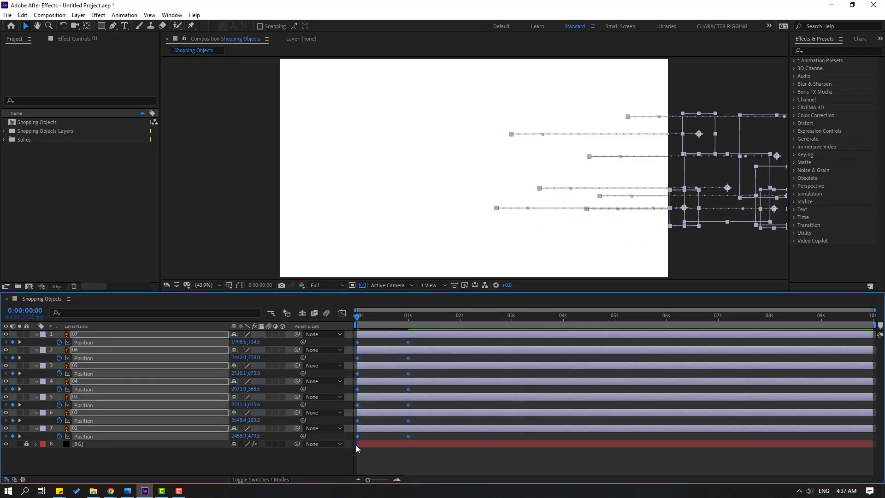
pyautogui.rightClick(410, 436)
pyautogui.moveTo(461, 428)
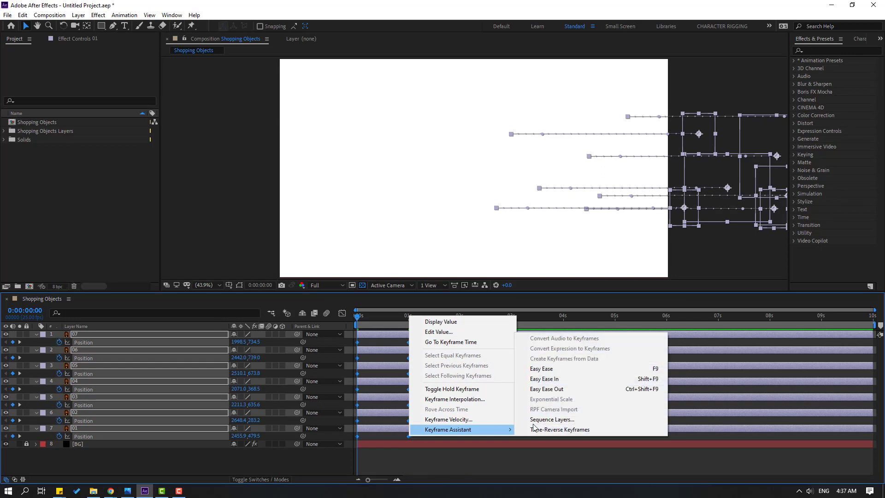
pyautogui.click(539, 368)
pyautogui.press('space')
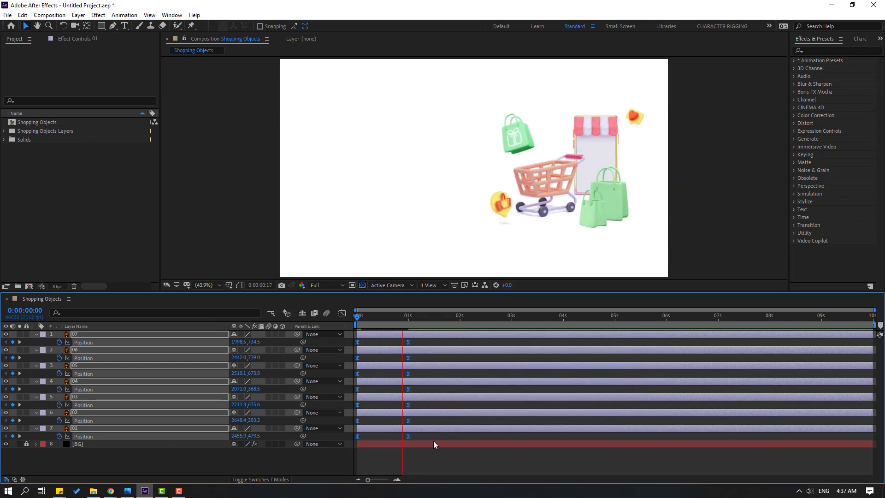
pyautogui.press('space')
# Steepen the Position speed curve by adjusting its start and end easing handles in the Graph Editor, previewing each change
pyautogui.click(342, 313)
pyautogui.moveTo(430, 439); pyautogui.dragTo(378, 451)
pyautogui.press('space')
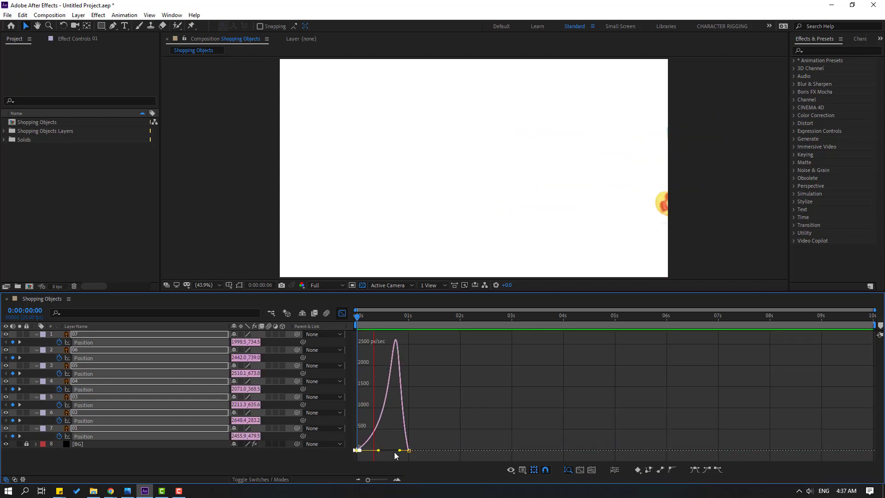
pyautogui.press('space')
pyautogui.moveTo(429, 439); pyautogui.dragTo(393, 449)
pyautogui.press('space')
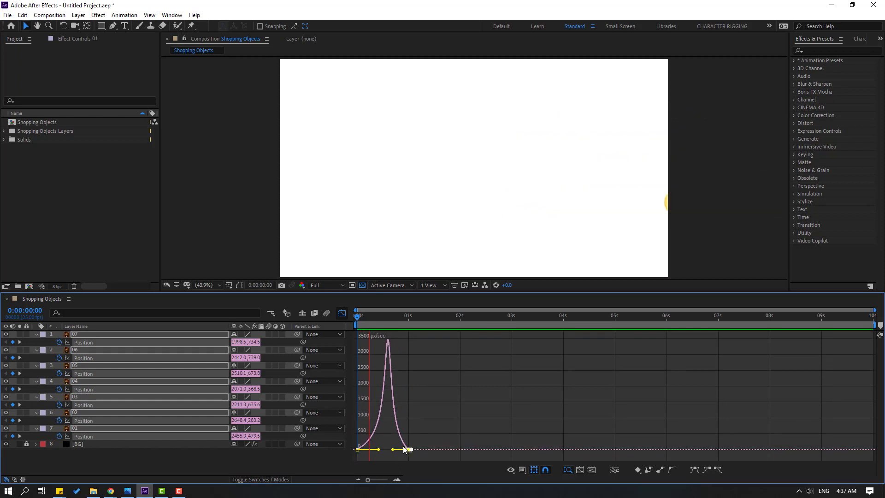
pyautogui.press('space')
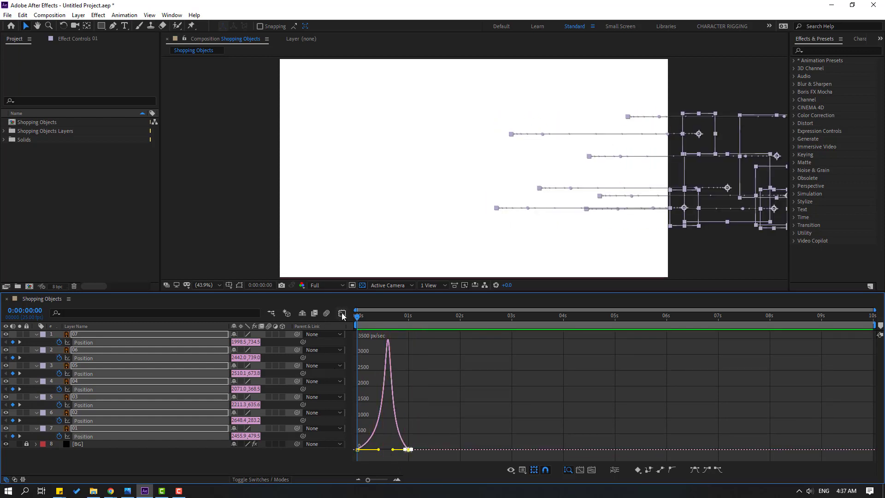
# Move the end Position keyframes of all seven layers to about 1.8 seconds and preview the slower motion
pyautogui.click(342, 314)
pyautogui.moveTo(411, 343); pyautogui.dragTo(453, 345)
pyautogui.press('space')
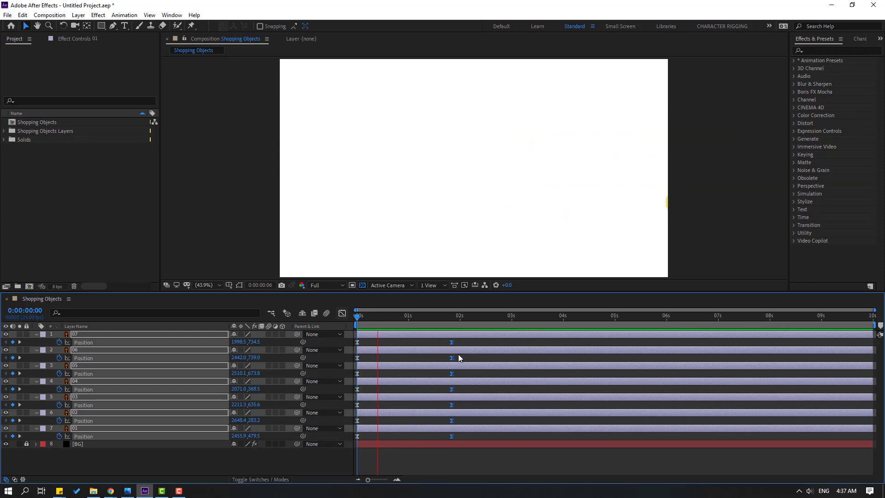
pyautogui.press('space')
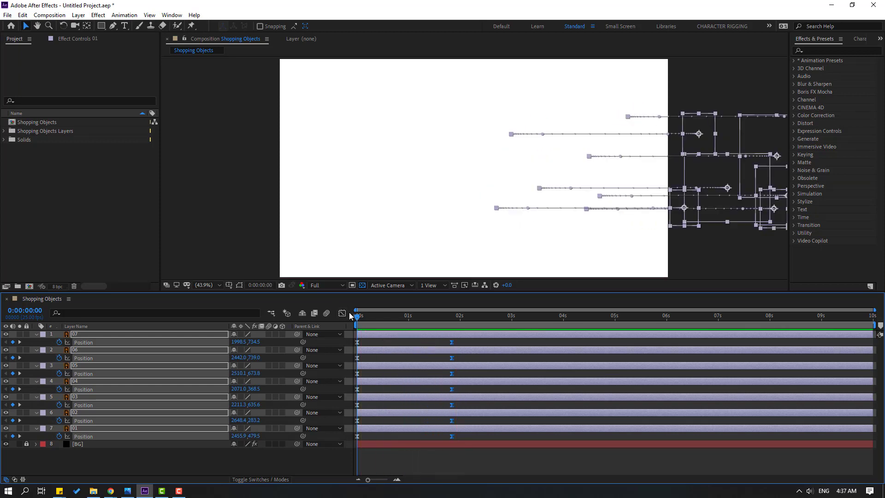
# Adjust the outgoing easing of the first Position keyframes in the speed graph so the objects accelerate early, and preview it
pyautogui.click(343, 314)
pyautogui.moveTo(358, 474); pyautogui.dragTo(380, 449)
pyautogui.press('space')
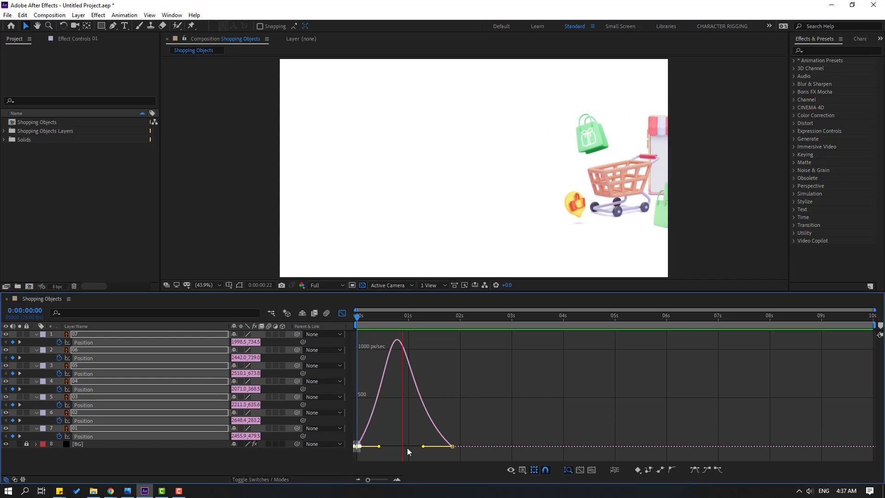
pyautogui.press('space')
pyautogui.moveTo(379, 449); pyautogui.dragTo(370, 449)
pyautogui.press('space')
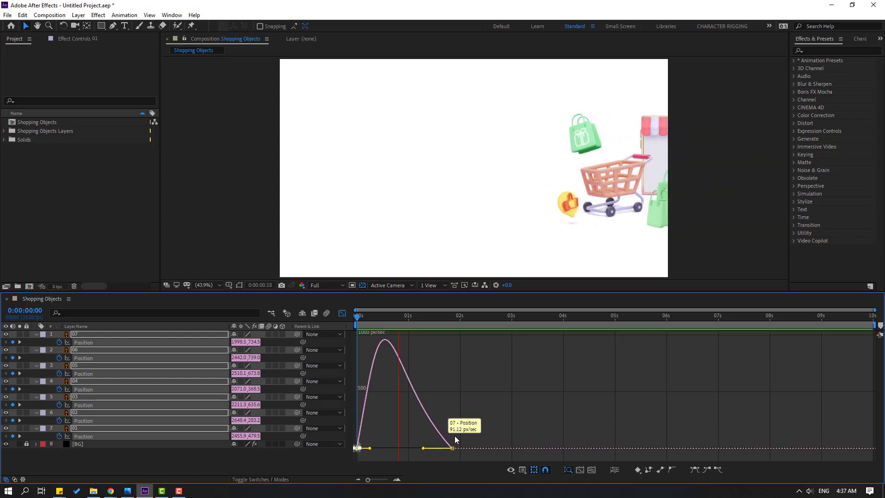
pyautogui.press('space')
# Lengthen the incoming easing of the end Position keyframes so the objects slow down gradually, and preview the curve
pyautogui.moveTo(479, 417); pyautogui.dragTo(408, 450)
pyautogui.press('space')
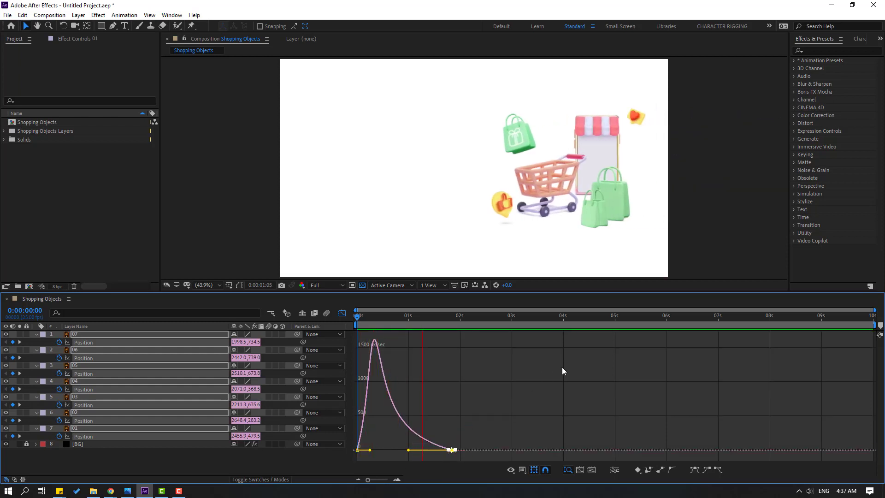
pyautogui.press('space')
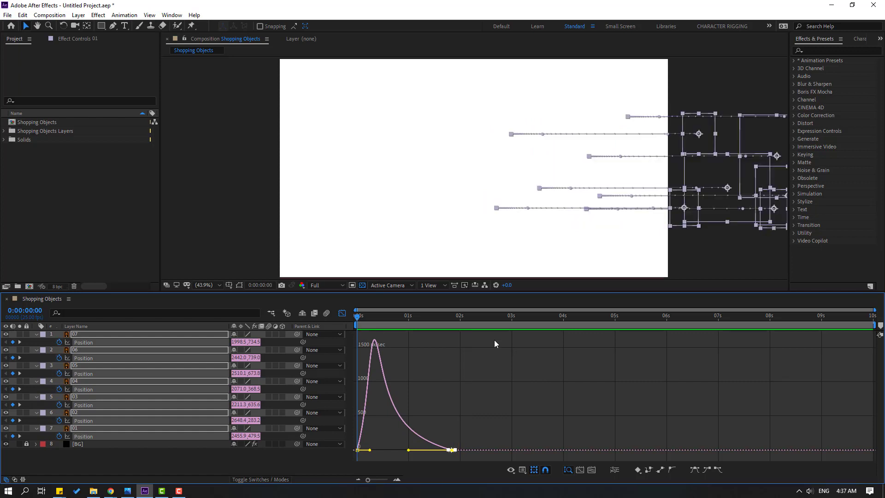
pyautogui.click(342, 314)
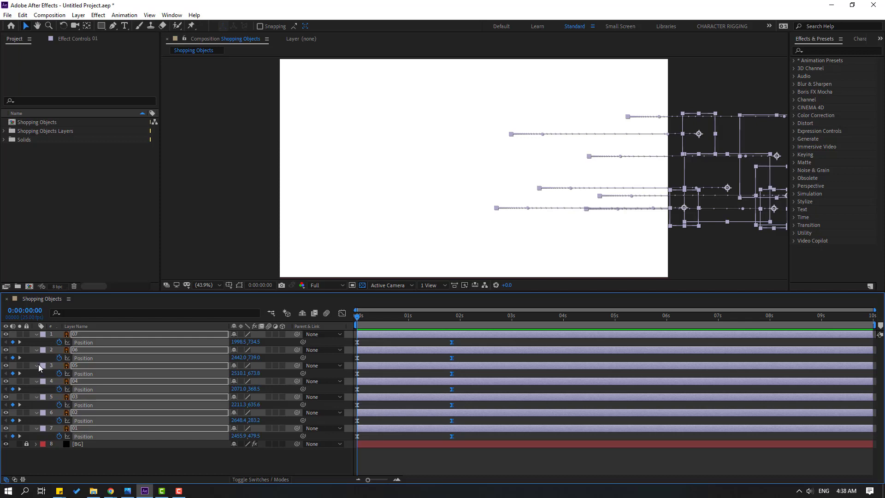
# Collapse the layer properties and stagger the start times of layers 02 to 07 by a few frames each
pyautogui.click(35, 336)
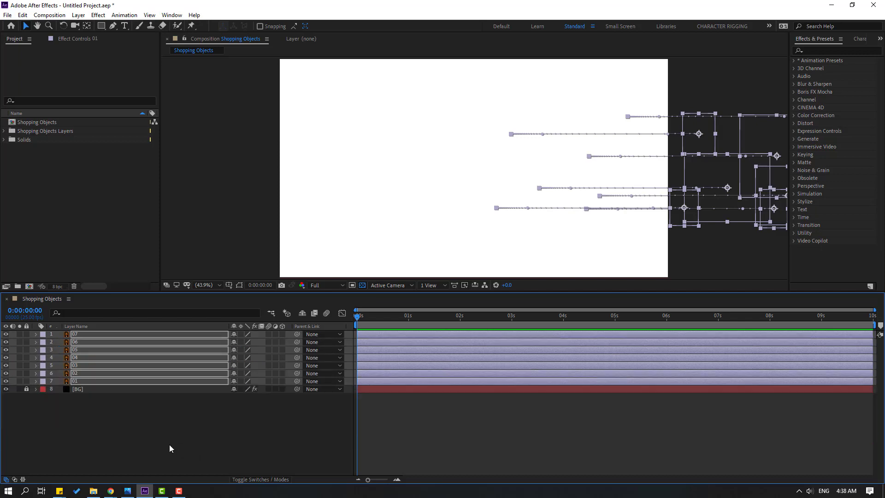
pyautogui.click(131, 408)
pyautogui.click(97, 381)
pyautogui.click(98, 374)
pyautogui.moveTo(373, 373); pyautogui.dragTo(391, 333)
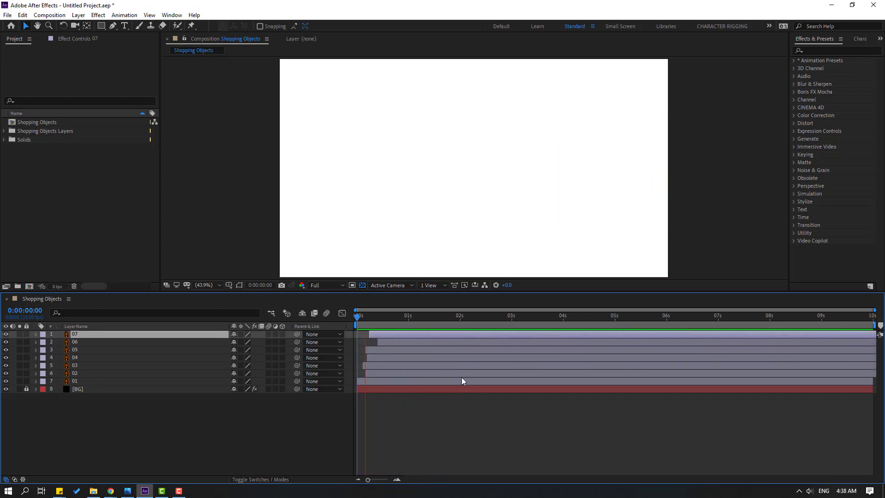
# With the time indicator at 0:00:01:06, create a text layer reading DELIVERY in the upper-left area of the composition
pyautogui.click(380, 316)
pyautogui.moveTo(380, 317); pyautogui.dragTo(421, 317)
pyautogui.click(203, 433)
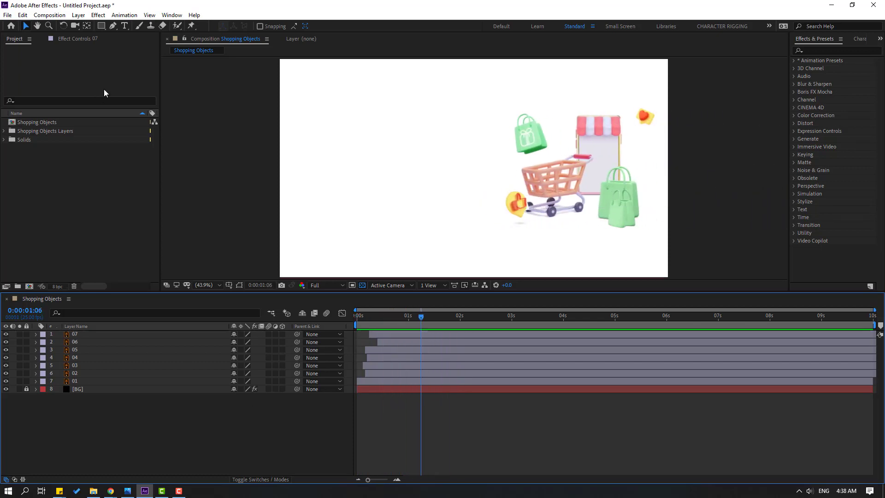
pyautogui.click(124, 26)
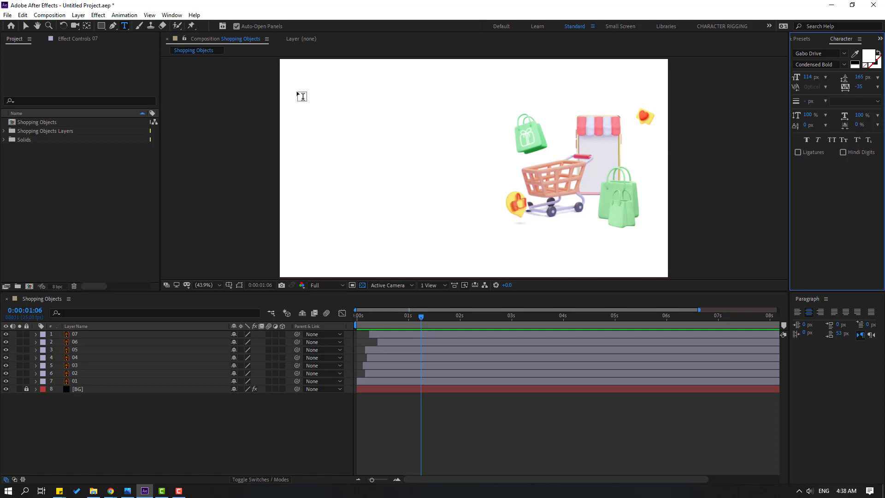
pyautogui.click(303, 101)
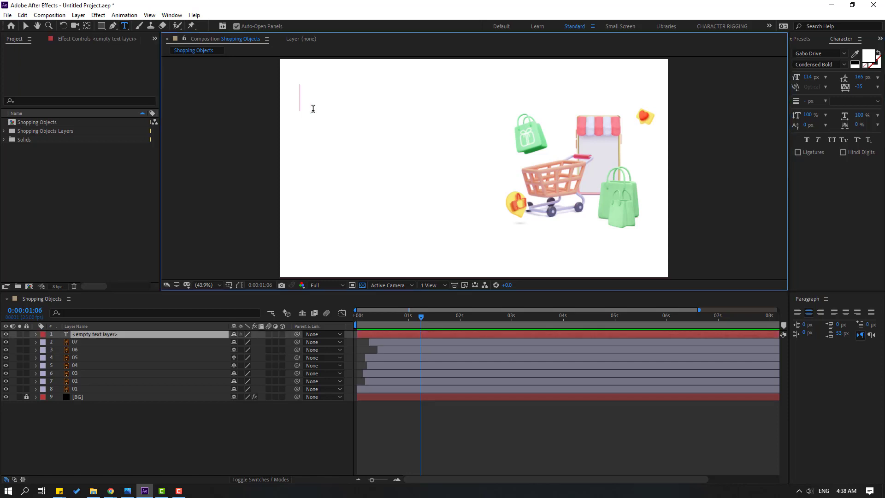
pyautogui.write('DELEIV')
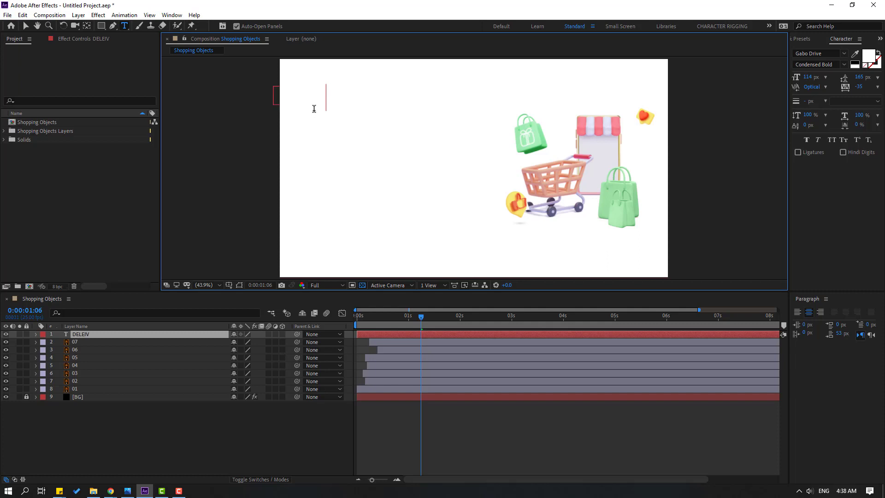
pyautogui.hotkey('ctrl', 'a')
pyautogui.write('DE')
pyautogui.press('Escape')
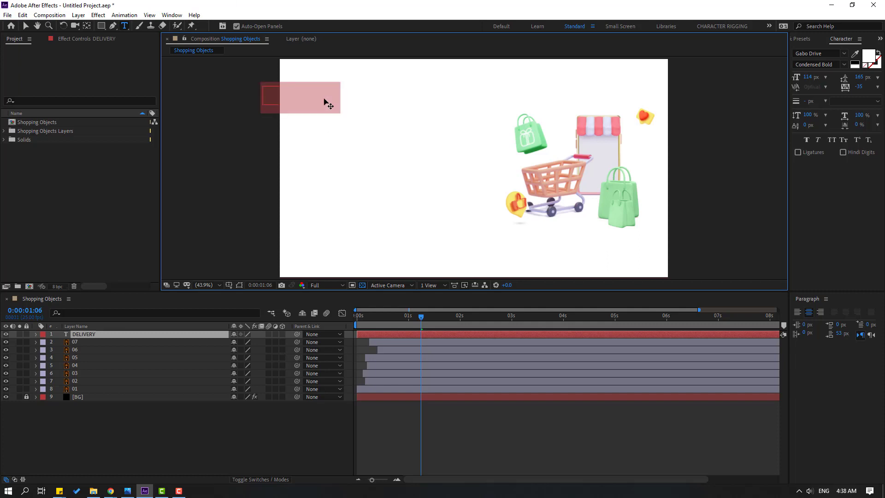
# Set the DELIVERY text's fill colour to dark grey, hex 383636
pyautogui.click(868, 56)
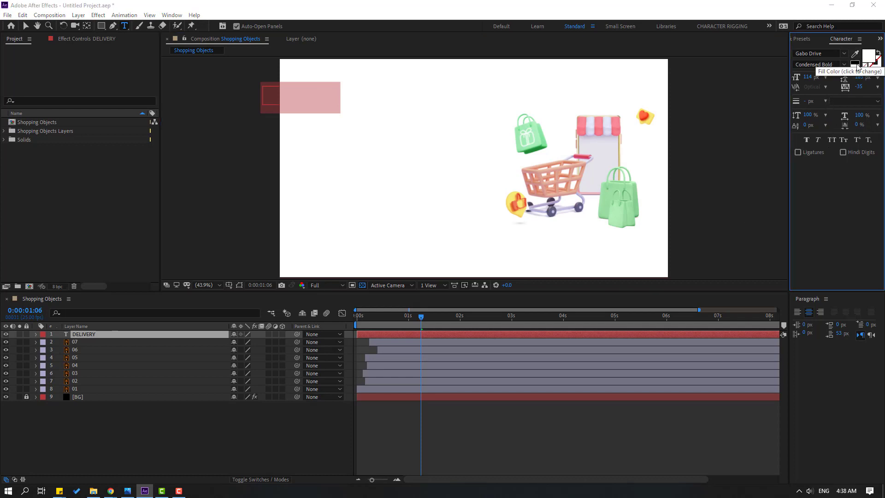
pyautogui.moveTo(387, 392); pyautogui.dragTo(354, 406)
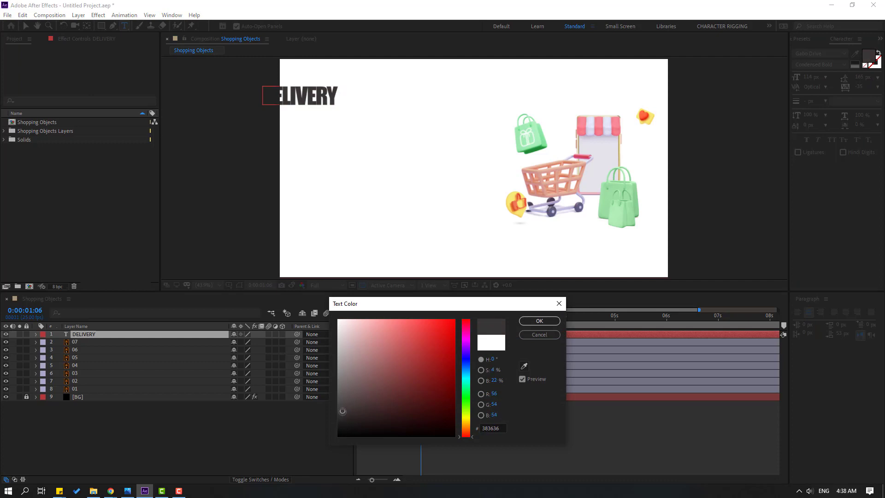
pyautogui.click(538, 321)
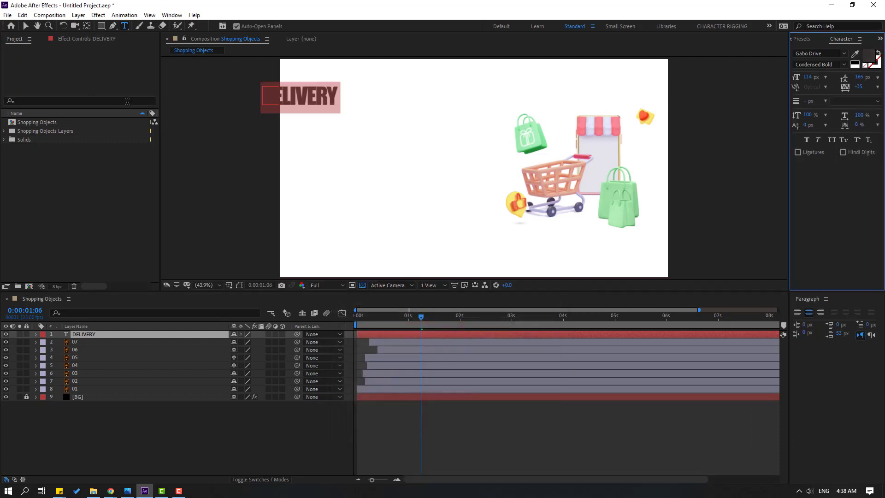
# Move the DELIVERY text fully inside the composition and set its tracking to 36
pyautogui.click(26, 26)
pyautogui.moveTo(315, 98); pyautogui.dragTo(349, 95)
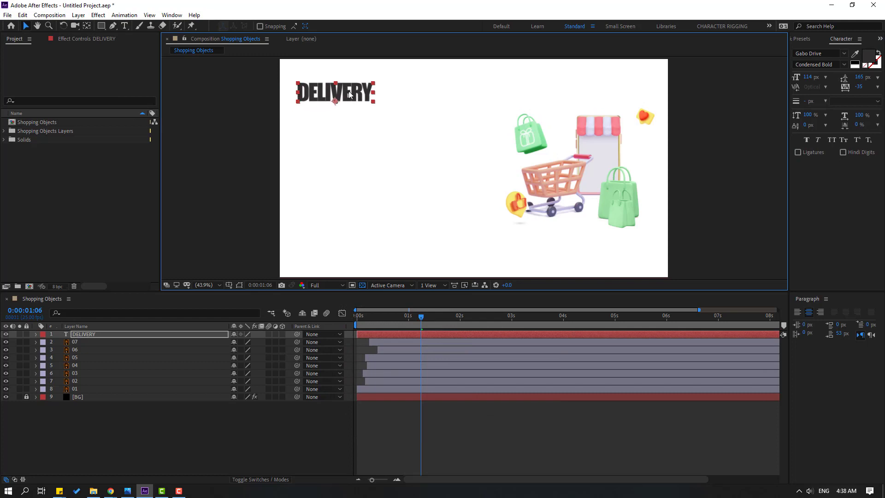
pyautogui.moveTo(856, 89); pyautogui.dragTo(883, 87)
# Add a second line reading INFORMATION below DELIVERY in the text layer
pyautogui.doubleClick(355, 100)
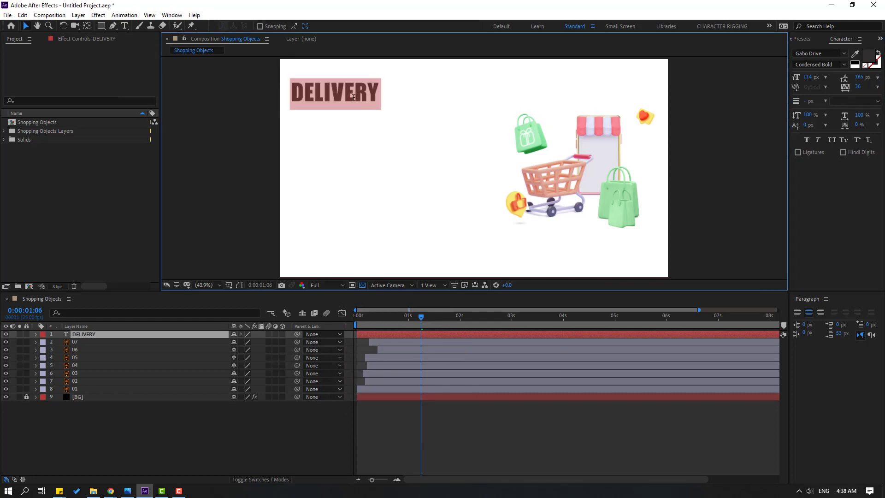
pyautogui.click(379, 89)
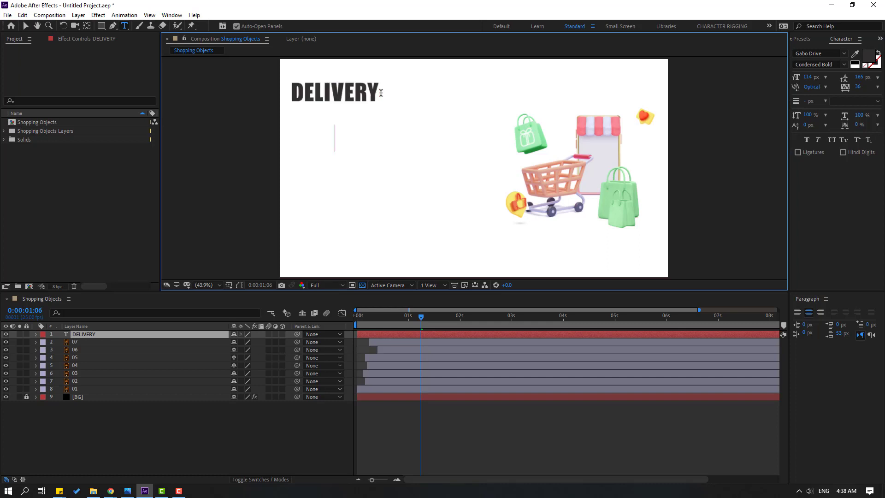
pyautogui.write('INFORMATION')
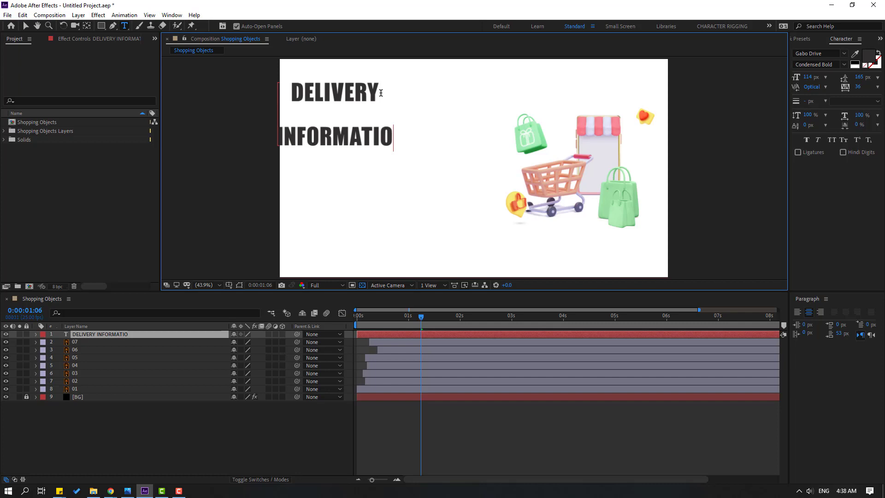
pyautogui.click(26, 25)
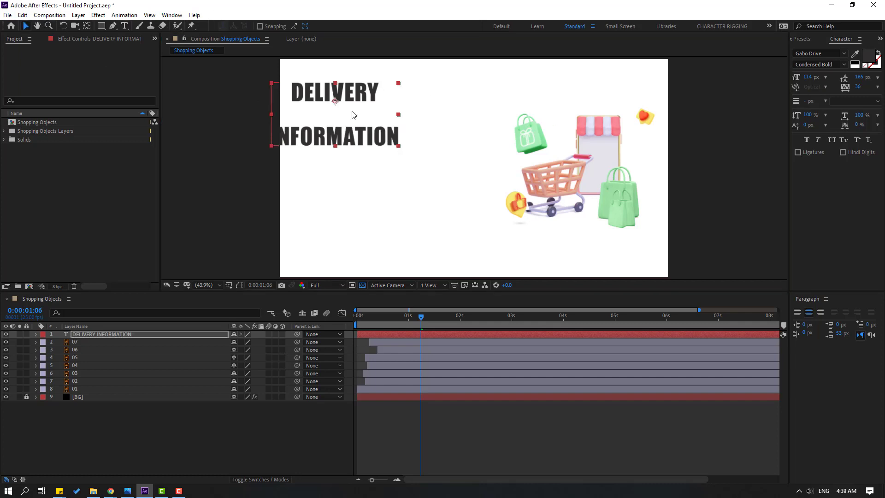
# Left-align the two-line title with 55 px leading and place it near the upper-left corner of the composition
pyautogui.moveTo(338, 101); pyautogui.dragTo(358, 98)
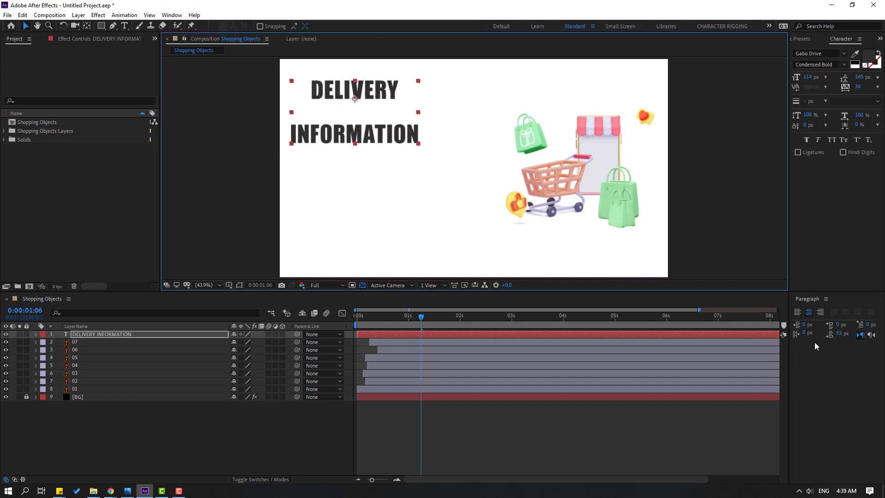
pyautogui.click(798, 312)
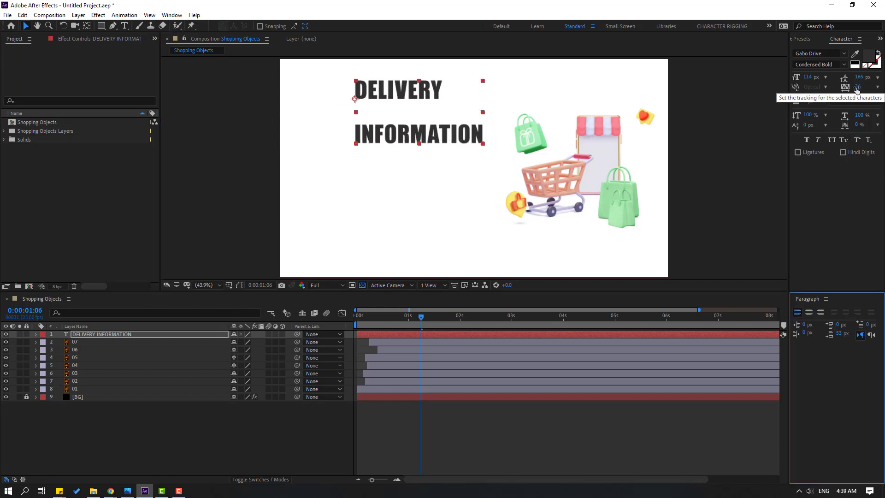
pyautogui.moveTo(860, 82); pyautogui.dragTo(814, 87)
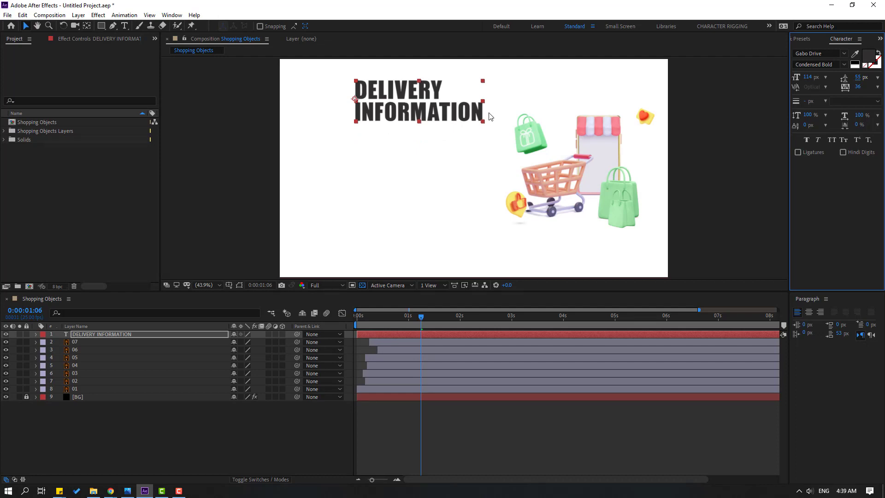
pyautogui.moveTo(408, 113); pyautogui.dragTo(349, 110)
pyautogui.scroll(4, 364, 152)
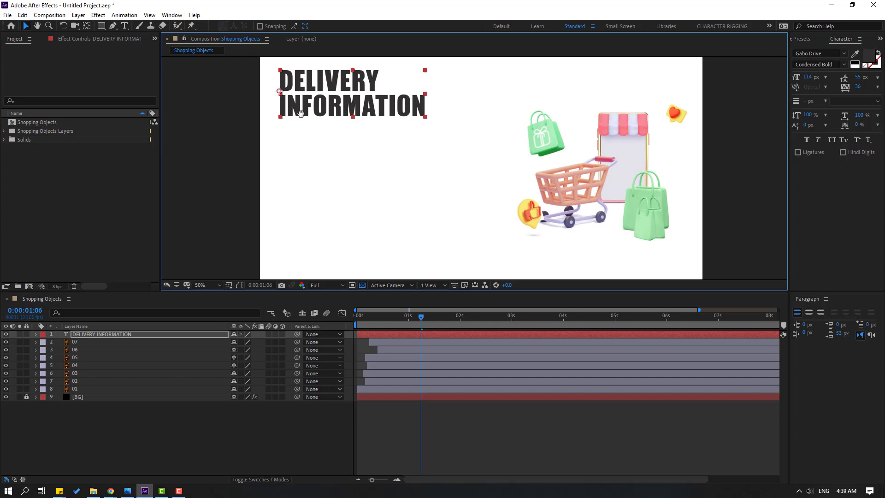
# Draw a thin vertical rectangle just left of the title, spanning the height of both text lines, on a new shape layer
pyautogui.click(200, 439)
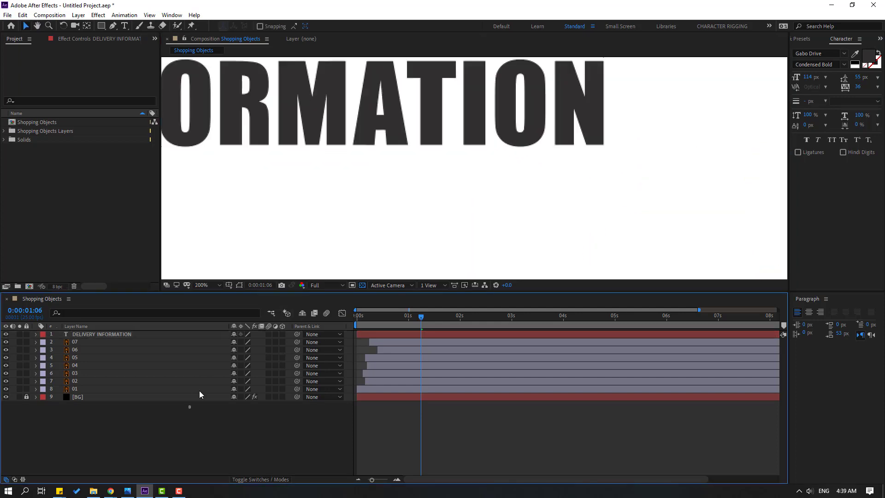
pyautogui.scroll(-1, 270, 127)
pyautogui.moveTo(242, 136); pyautogui.dragTo(274, 151)
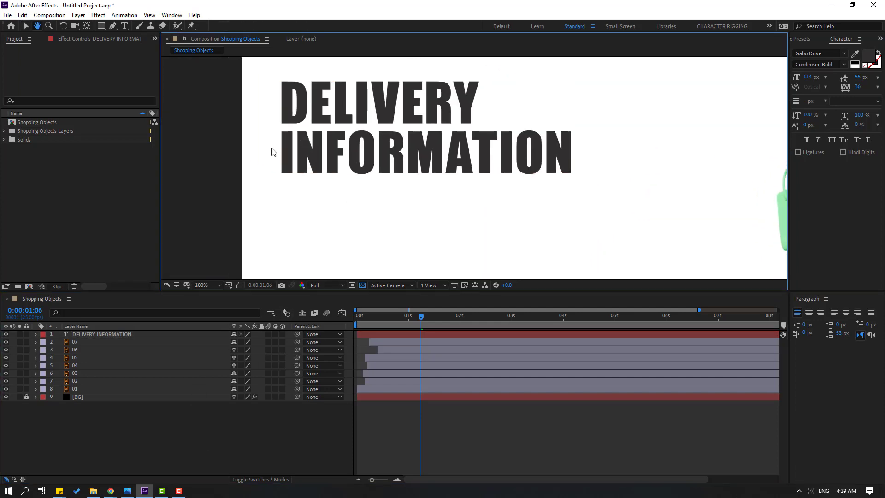
pyautogui.click(102, 26)
pyautogui.moveTo(272, 82); pyautogui.dragTo(268, 175)
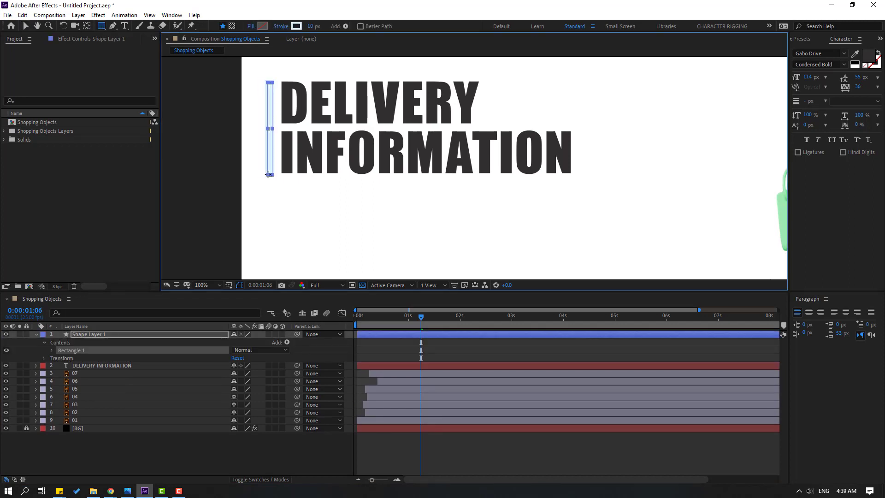
pyautogui.click(26, 26)
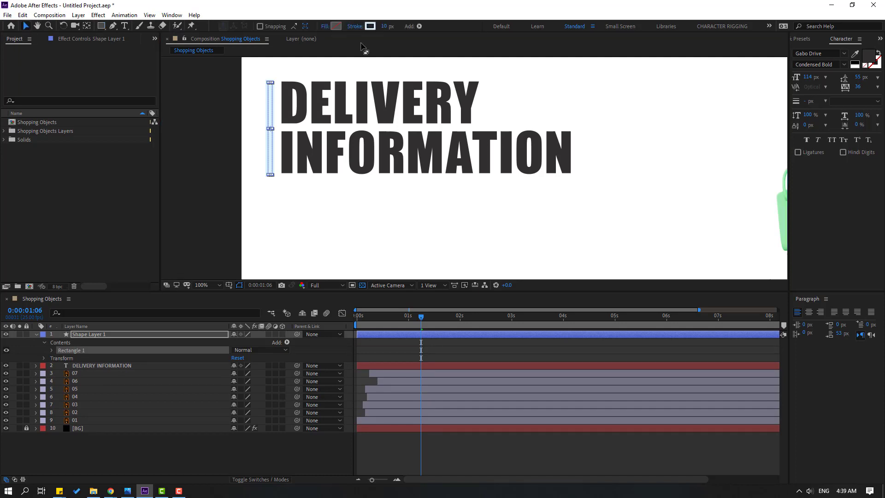
# Set the bar's stroke width to 0 px and its fill to the title text's sampled dark grey, hex 312F2F
pyautogui.scroll(1, 295, 158)
pyautogui.moveTo(224, 89); pyautogui.dragTo(433, 165)
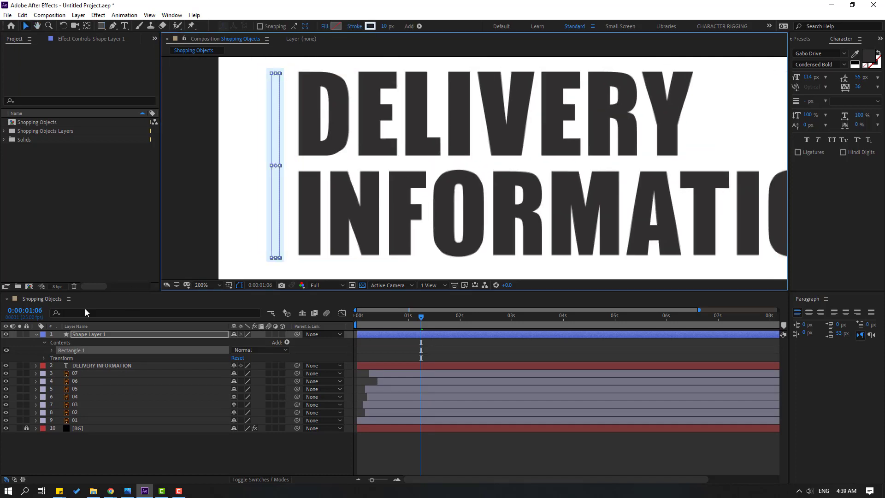
pyautogui.click(37, 337)
pyautogui.click(87, 335)
pyautogui.press('s')
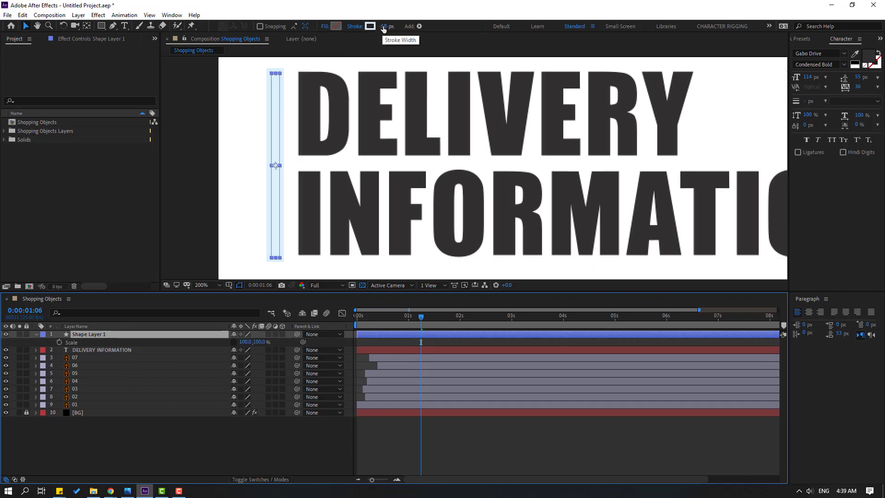
pyautogui.moveTo(383, 29); pyautogui.dragTo(380, 44)
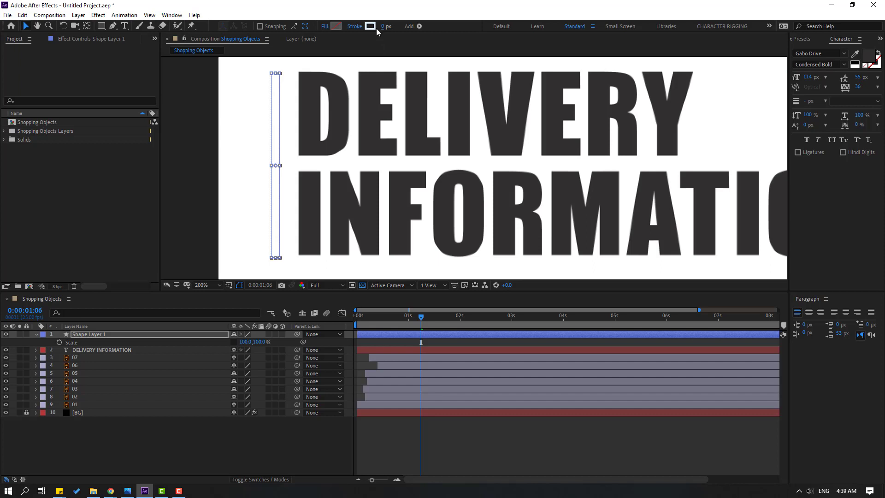
pyautogui.click(335, 27)
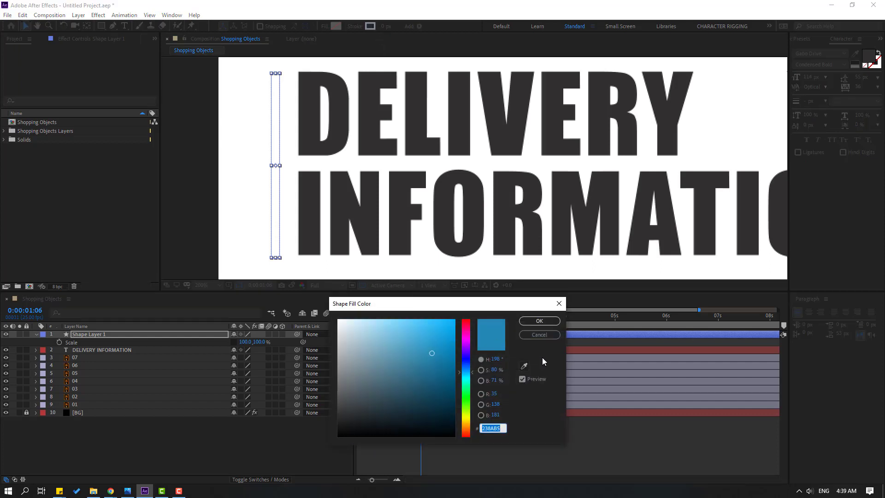
pyautogui.click(525, 369)
pyautogui.click(376, 205)
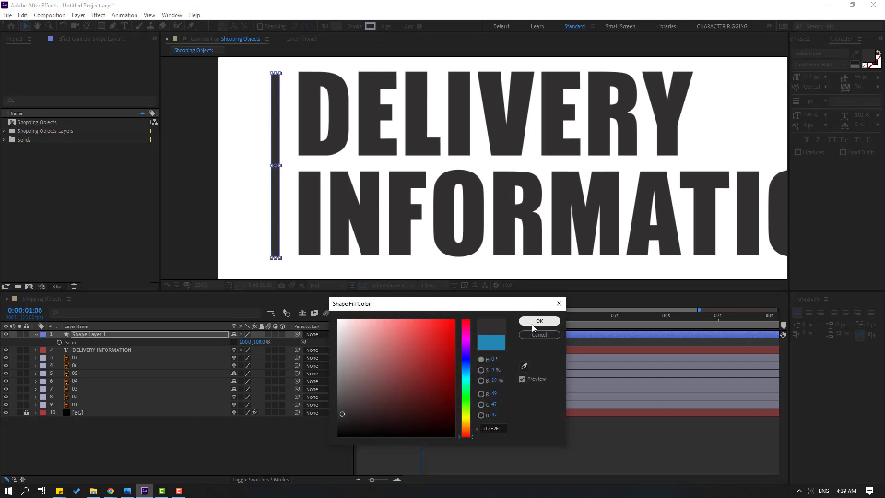
pyautogui.click(540, 321)
# Keyframe the bar's scale from 100, 0% at 0:00 to 100, 100% at about 0.6 seconds
pyautogui.moveTo(421, 318); pyautogui.dragTo(351, 324)
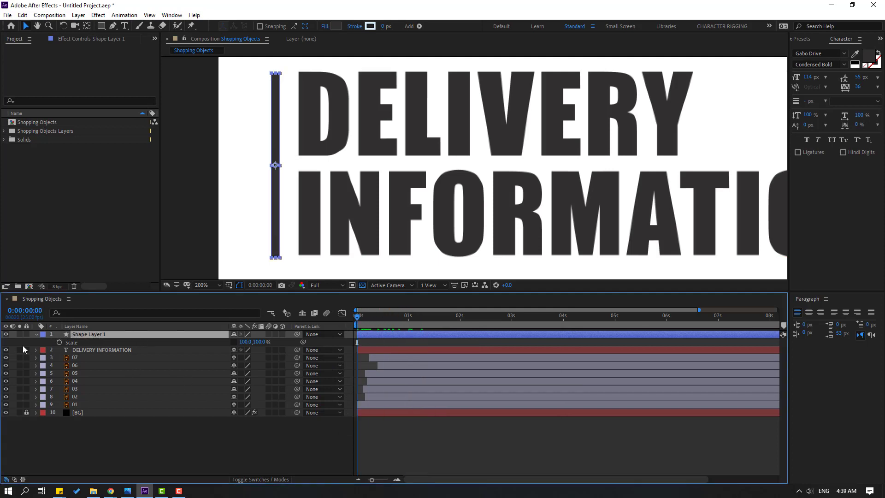
pyautogui.click(59, 343)
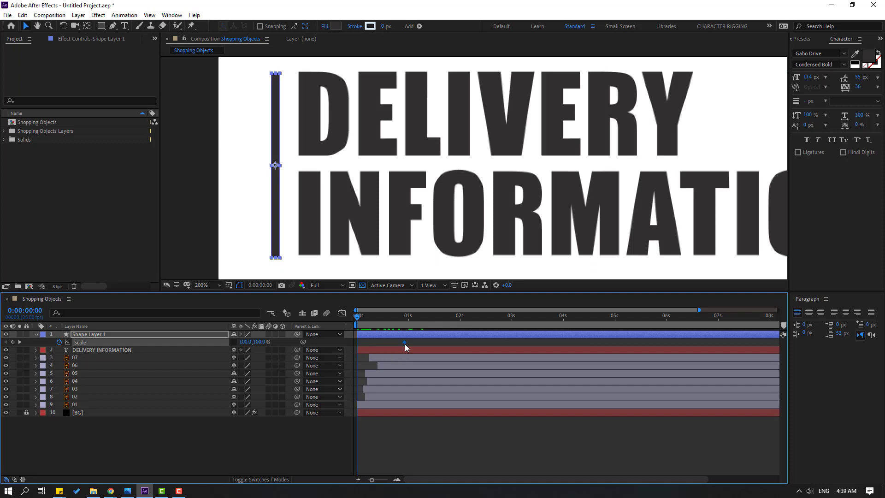
pyautogui.moveTo(405, 344); pyautogui.dragTo(399, 345)
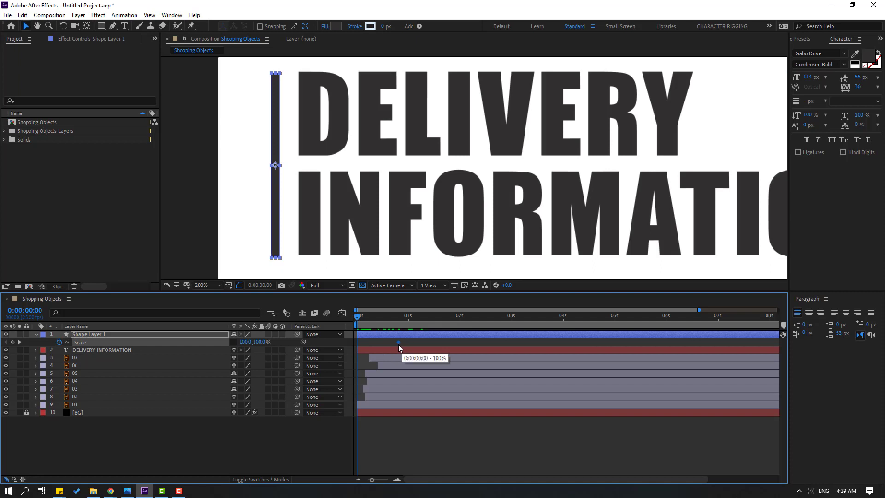
pyautogui.moveTo(258, 342); pyautogui.dragTo(245, 342)
pyautogui.click(258, 344)
pyautogui.write('0')
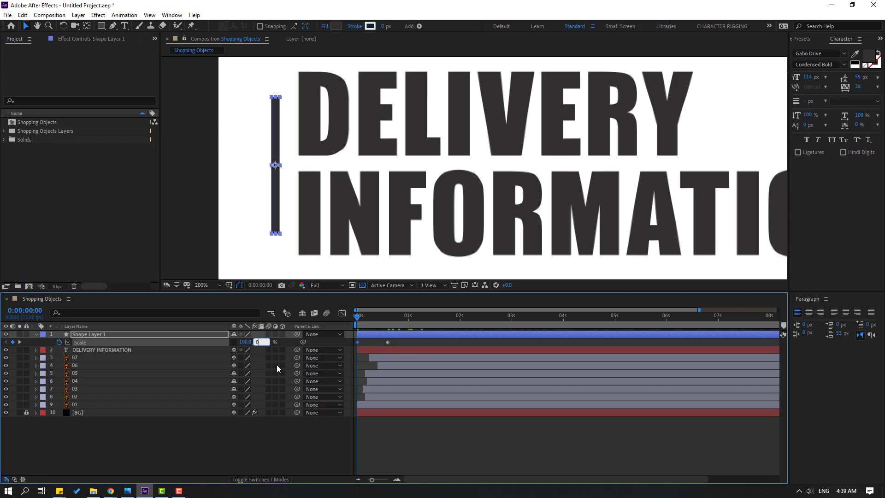
pyautogui.press('Return')
# Apply Easy Ease to both scale keyframes of the bar and preview the animation
pyautogui.moveTo(397, 344); pyautogui.dragTo(350, 351)
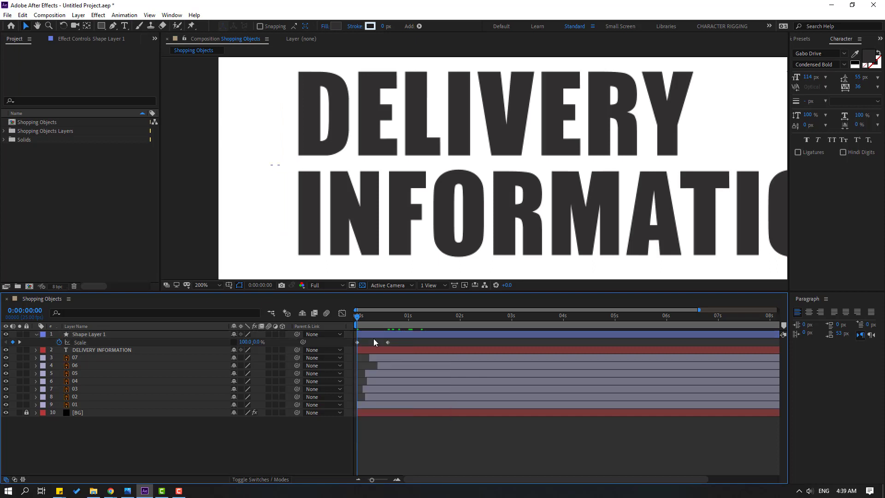
pyautogui.rightClick(358, 343)
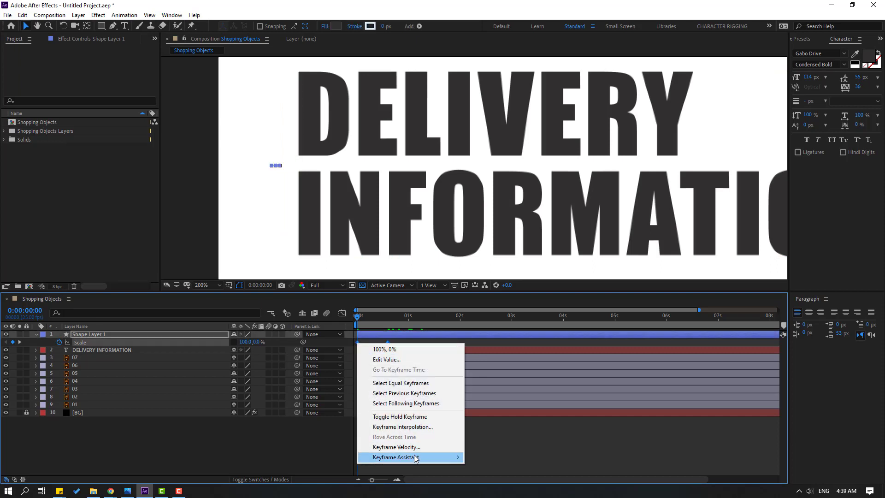
pyautogui.moveTo(415, 457)
pyautogui.click(481, 397)
pyautogui.press('space')
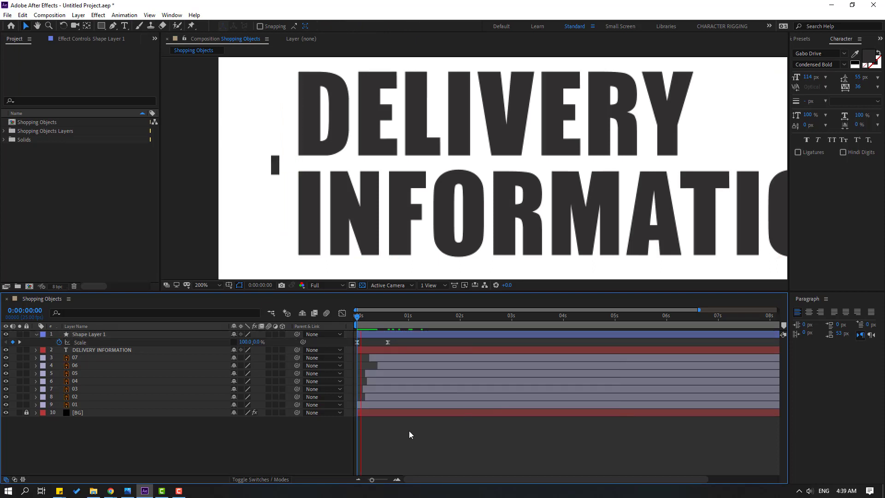
pyautogui.press('space')
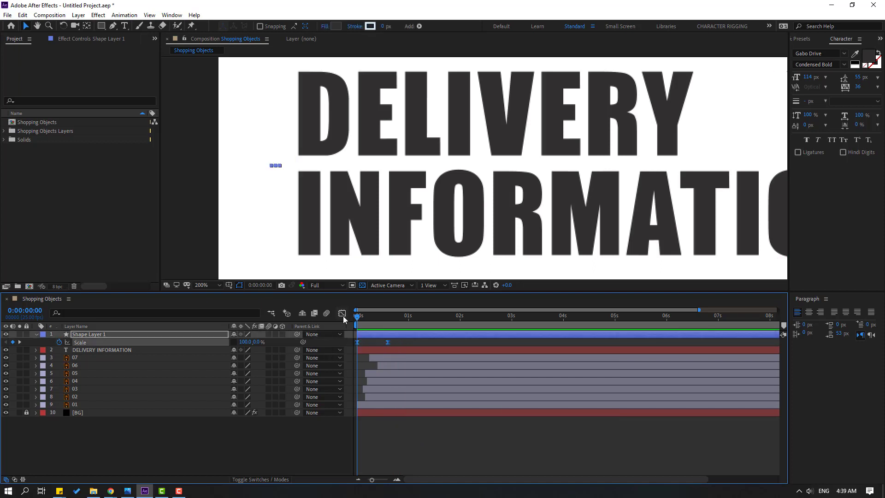
# Reshape the bar's scale speed graph so both ends ease strongly into a sharp peak midway
pyautogui.click(342, 313)
pyautogui.click(365, 452)
pyautogui.moveTo(367, 453); pyautogui.dragTo(375, 452)
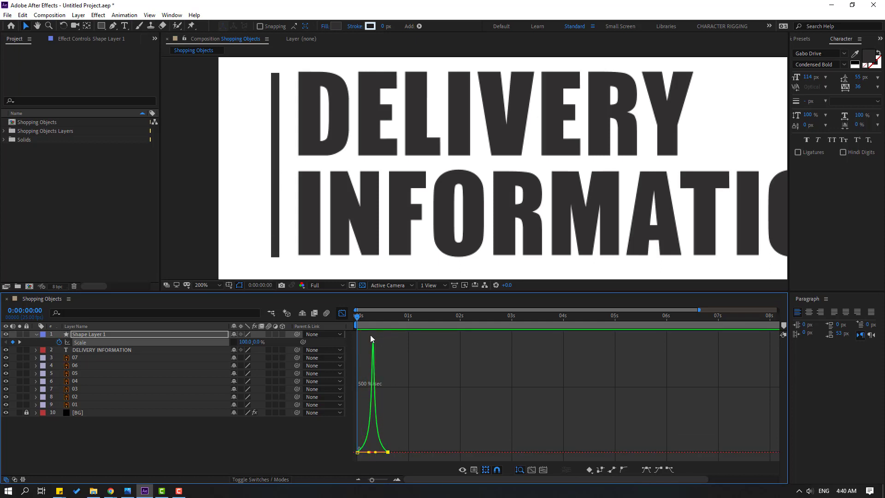
pyautogui.click(342, 313)
# Lengthen the bar's growth by moving its end scale keyframe to about 1 second, and preview it
pyautogui.click(390, 347)
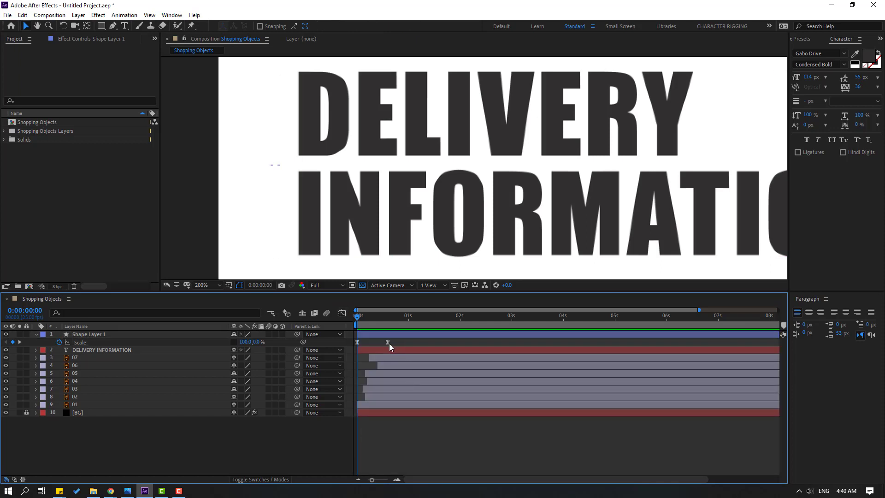
pyautogui.moveTo(388, 347); pyautogui.dragTo(412, 350)
pyautogui.press('space')
pyautogui.press('space')
pyautogui.press('space')
pyautogui.press('space')
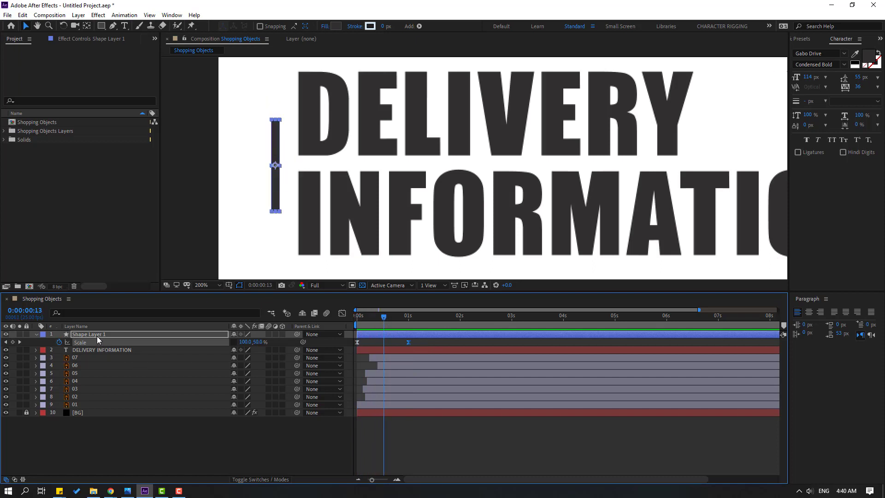
# Duplicate the bar layer twice and stagger the copies to start at about 4 and 10 frames
pyautogui.click(98, 337)
pyautogui.hotkey('ctrl', 'd')
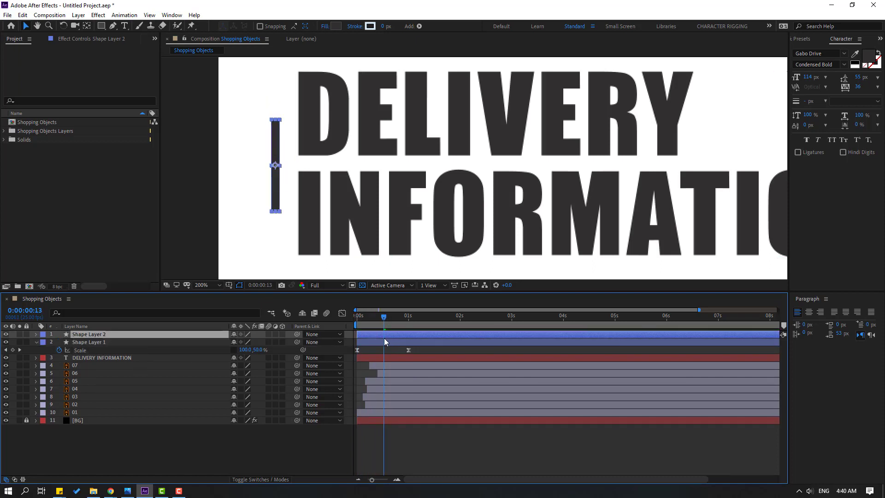
pyautogui.moveTo(393, 344); pyautogui.dragTo(389, 337)
pyautogui.hotkey('ctrl', 'd')
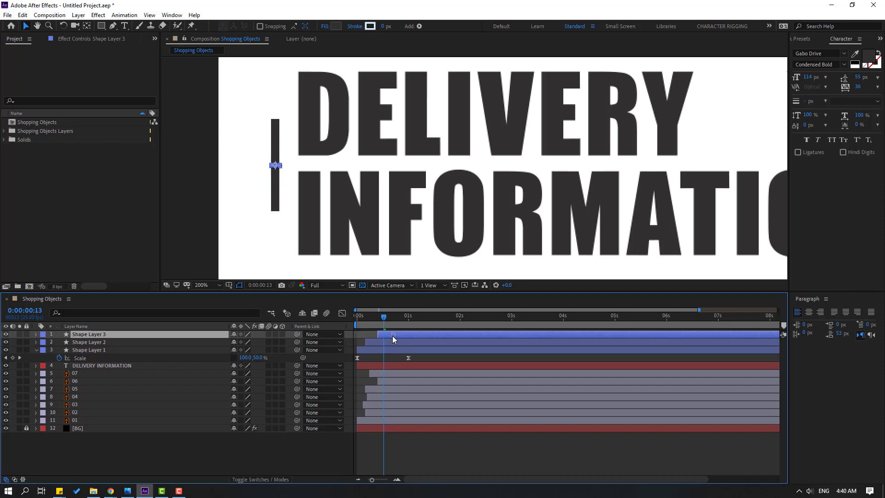
# Change the fill of Shape Layer 2, the middle bar copy, to a light red
pyautogui.click(86, 343)
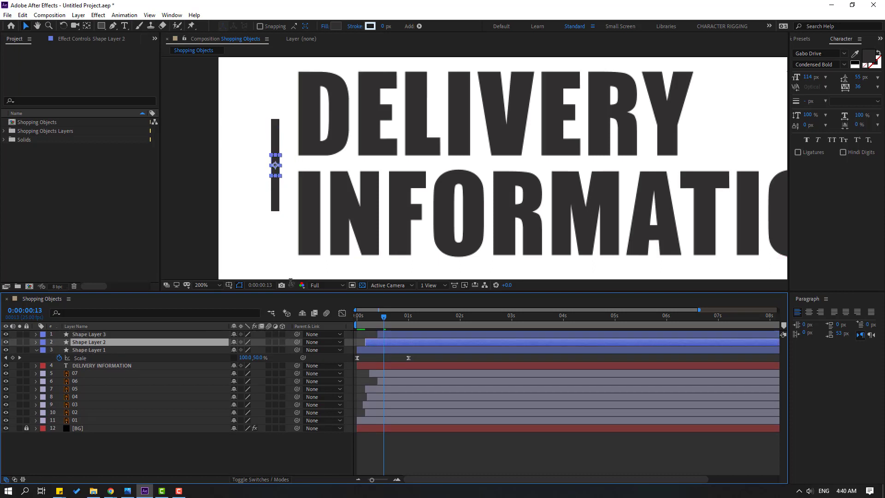
pyautogui.click(337, 26)
pyautogui.click(422, 331)
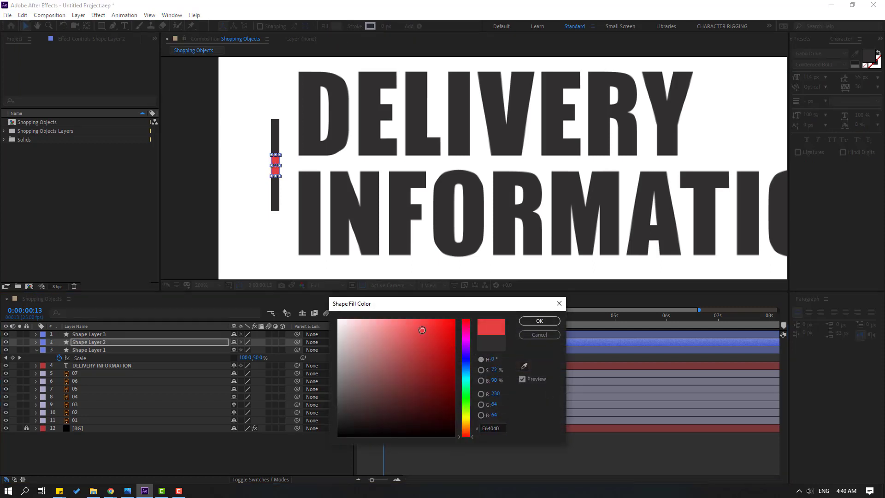
pyautogui.moveTo(430, 321); pyautogui.dragTo(417, 326)
pyautogui.click(539, 321)
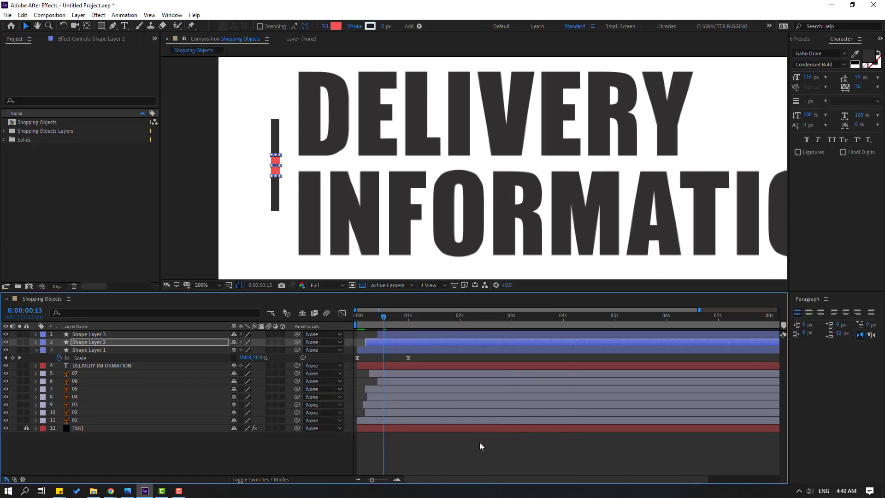
# Preview the bars, then shift Shape Layer 2 and Shape Layer 3 slightly earlier to tighten the stagger
pyautogui.click(480, 446)
pyautogui.press('space')
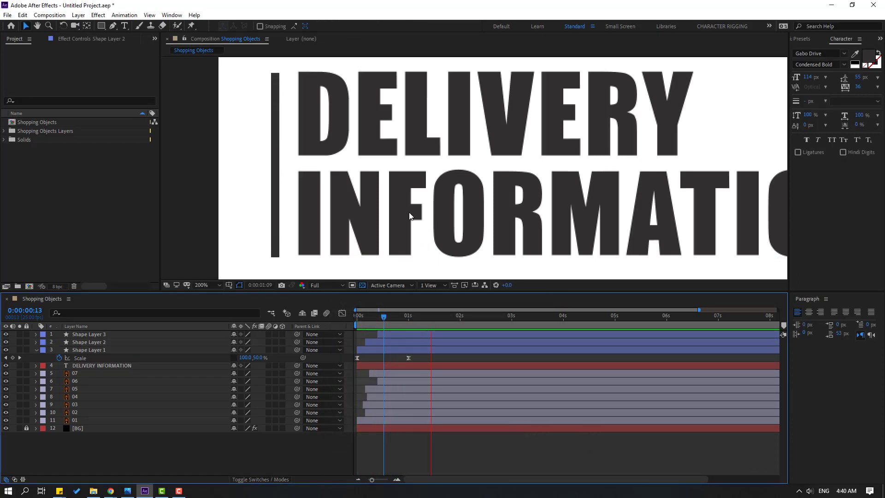
pyautogui.scroll(-4, 410, 216)
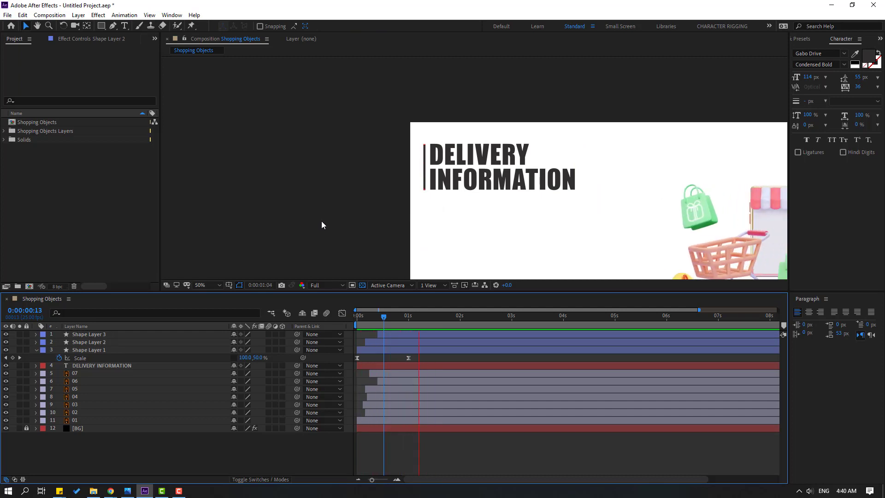
pyautogui.scroll(1, 366, 226)
pyautogui.press('space')
pyautogui.moveTo(385, 333); pyautogui.dragTo(373, 342)
pyautogui.press('space')
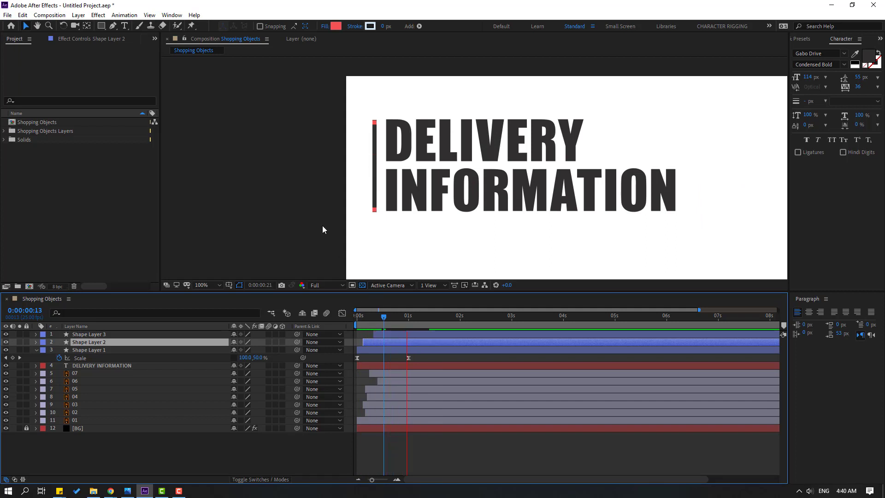
pyautogui.press('space')
# Return to the start of the timeline and rename Shape Layer 1 as text_LINE1
pyautogui.moveTo(374, 316); pyautogui.dragTo(32, 328)
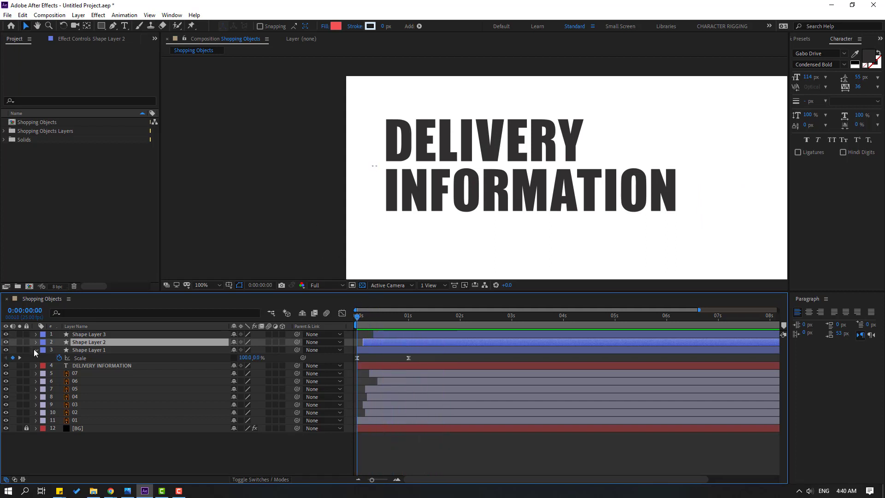
pyautogui.click(35, 351)
pyautogui.click(78, 351)
pyautogui.press('Return')
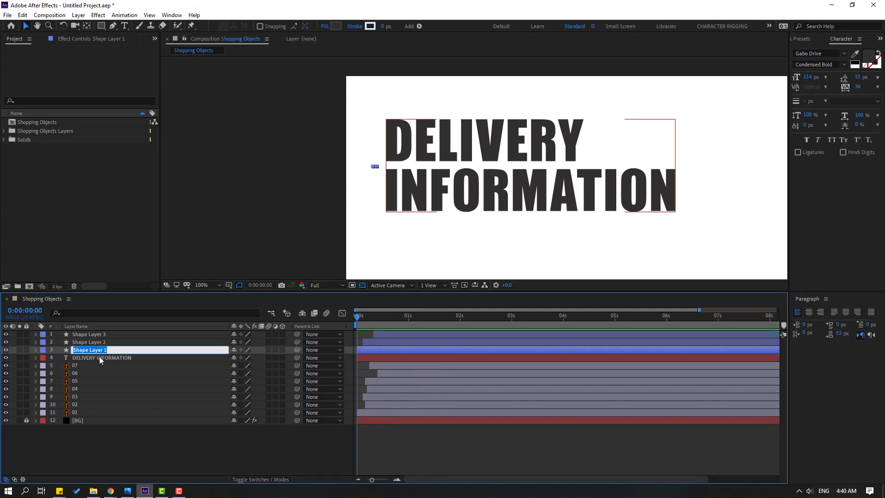
pyautogui.write('text_LINE1')
pyautogui.press('Return')
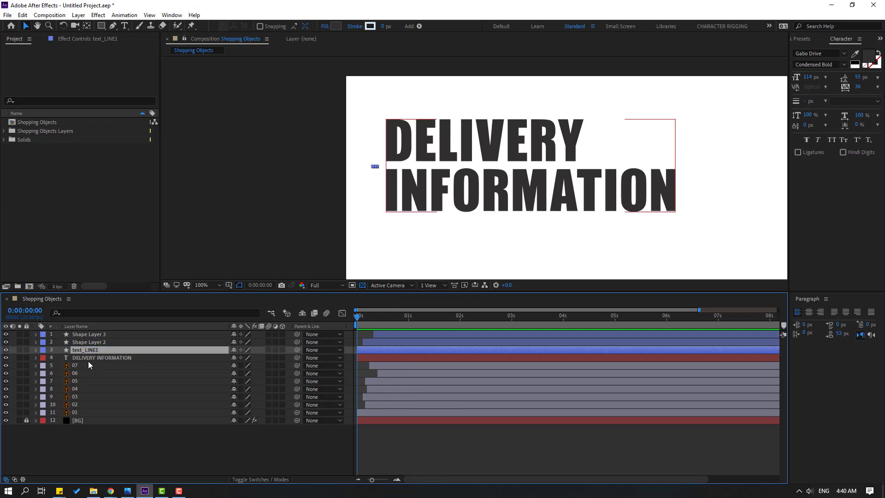
# Rename Shape Layer 2, the red bar, as text_LINE2
pyautogui.click(90, 344)
pyautogui.press('Return')
pyautogui.write('tw')
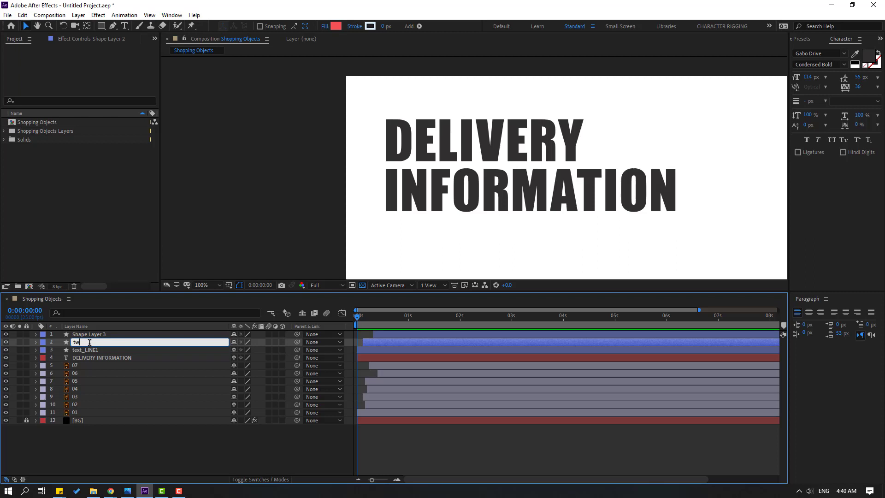
pyautogui.hotkey('ctrl', 'a')
# Rename Shape Layer 3, the uppermost bar layer, as text_LINE3
pyautogui.click(91, 334)
pyautogui.press('Return')
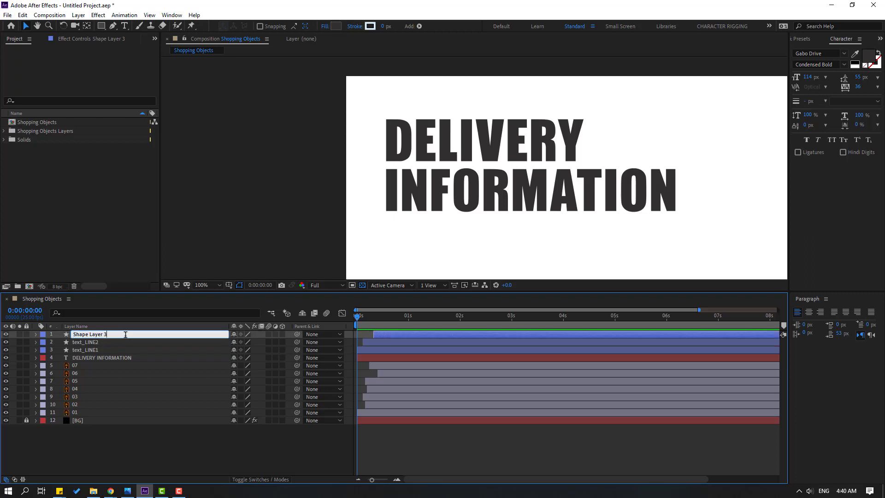
pyautogui.click(100, 343)
pyautogui.press('Return')
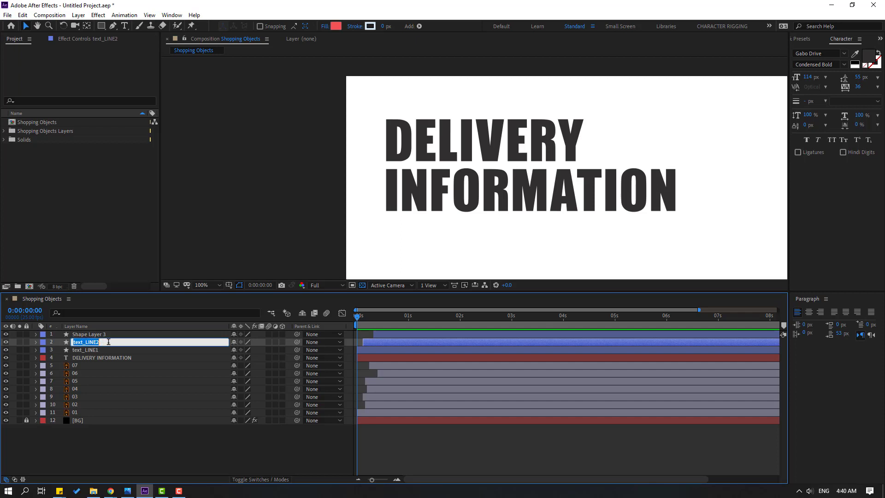
pyautogui.click(112, 335)
pyautogui.press('Return')
pyautogui.write('text_LINE3')
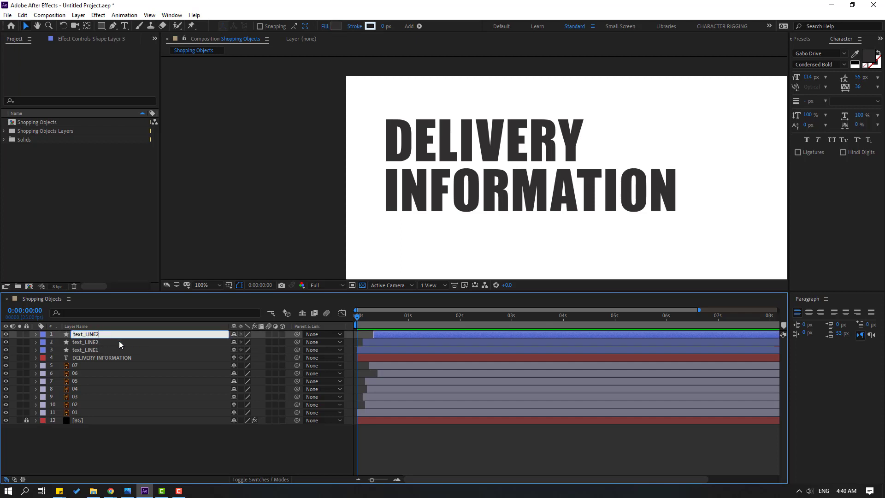
pyautogui.click(107, 455)
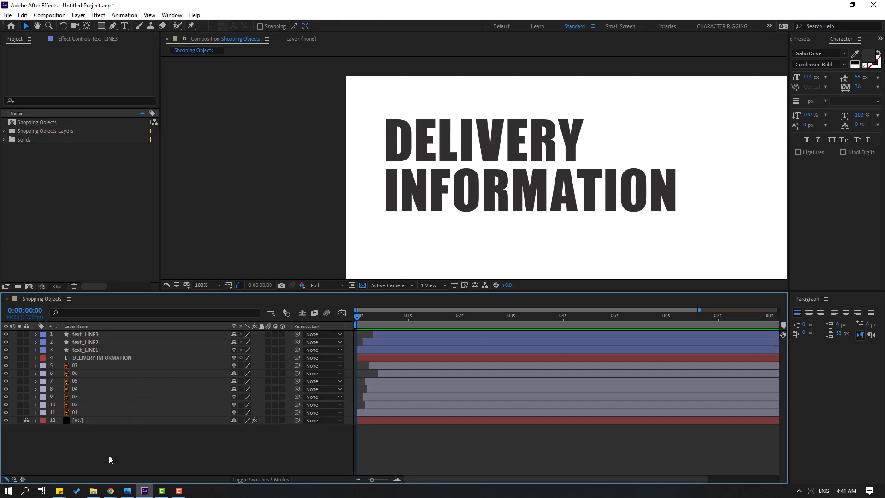
# Pre-compose text_LINE1, text_LINE2 and text_LINE3 into a composition named TEXT_LINES and return to the Shopping Objects composition
pyautogui.click(89, 350)
pyautogui.keyDown('ctrl'); pyautogui.click(90, 342); pyautogui.keyUp('ctrl')
pyautogui.keyDown('ctrl'); pyautogui.click(95, 334); pyautogui.keyUp('ctrl')
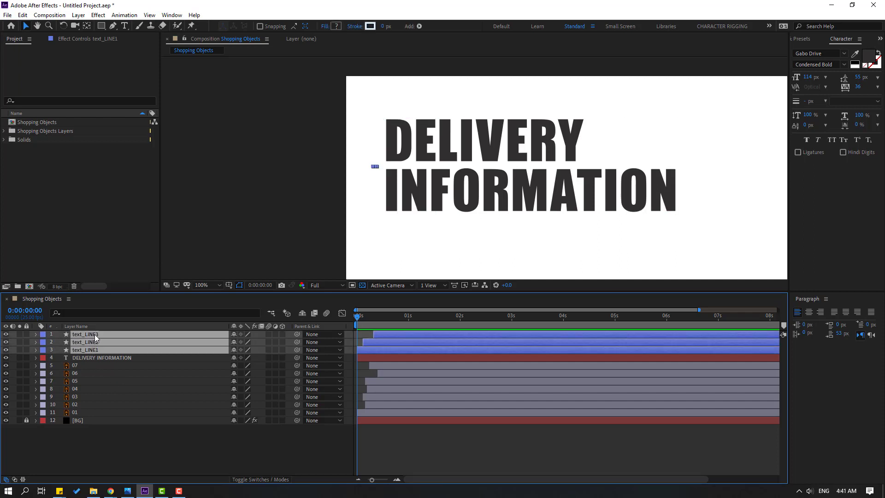
pyautogui.rightClick(89, 340)
pyautogui.click(113, 301)
pyautogui.write('TEXT_LINES')
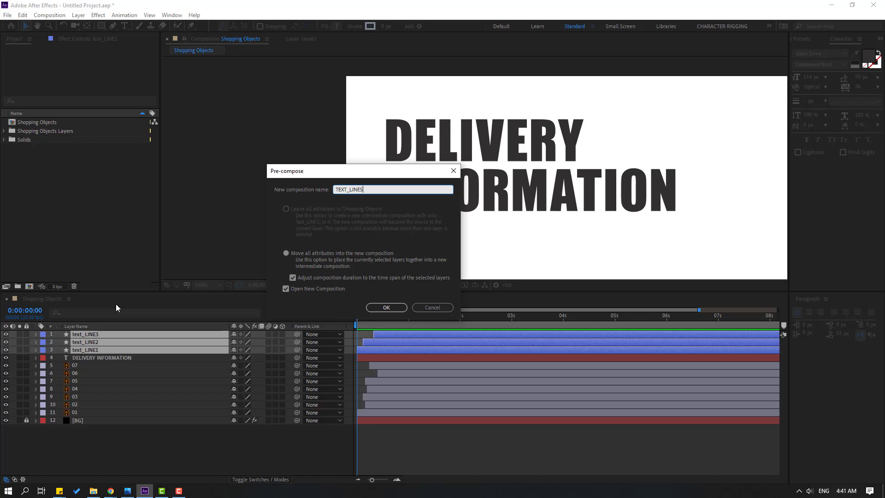
pyautogui.click(377, 310)
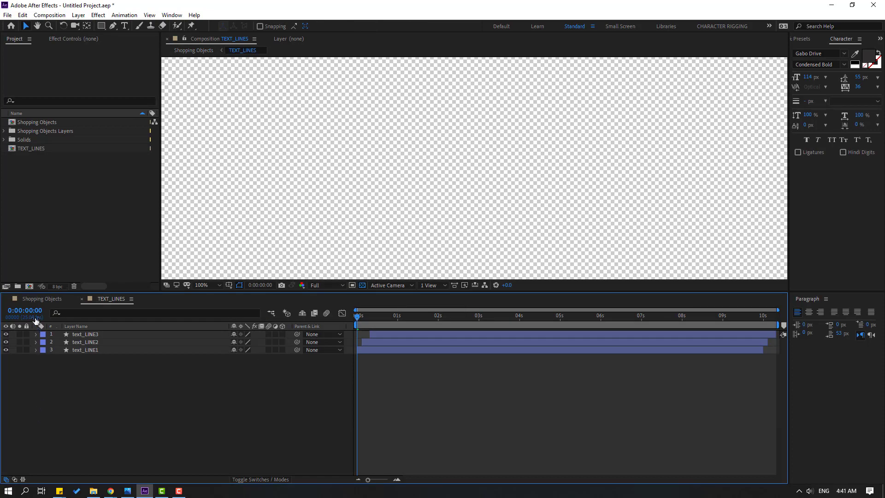
pyautogui.click(39, 300)
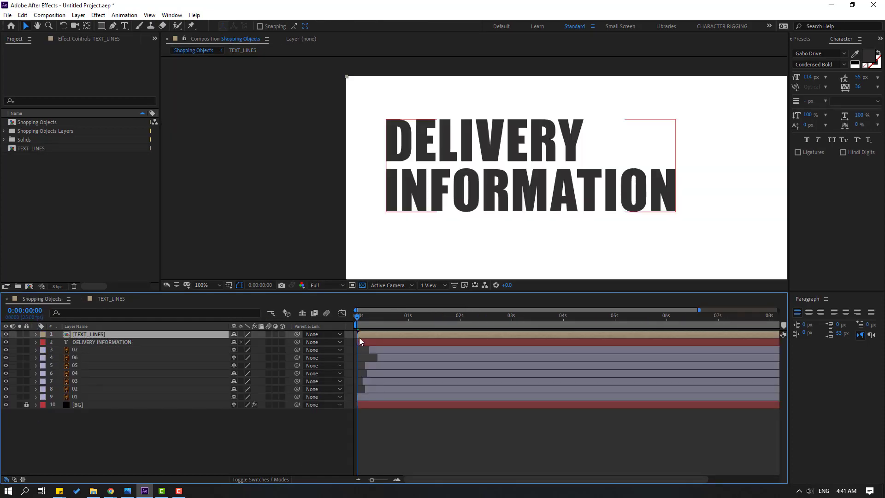
# With the DELIVERY INFORMATION layer selected at 0:00:01:07, open Animation Composer 3 and browse to the Animate Characters text transitions
pyautogui.moveTo(358, 316); pyautogui.dragTo(423, 320)
pyautogui.click(115, 342)
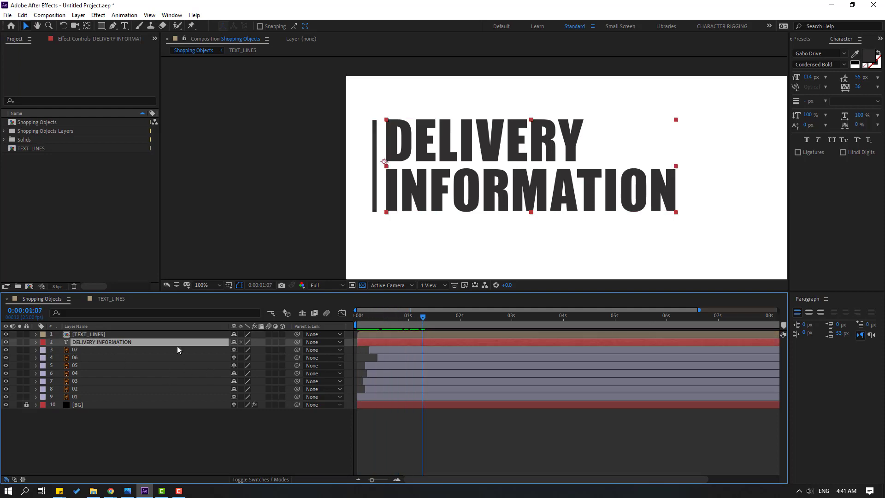
pyautogui.click(171, 15)
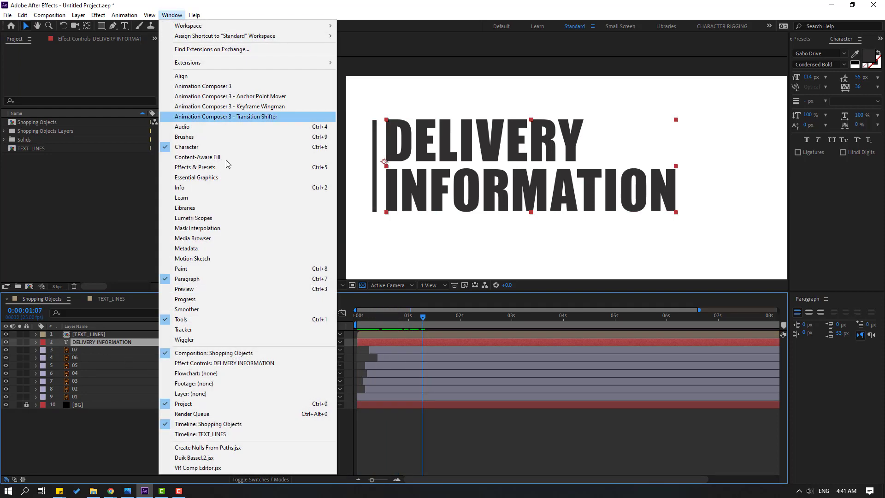
pyautogui.click(215, 87)
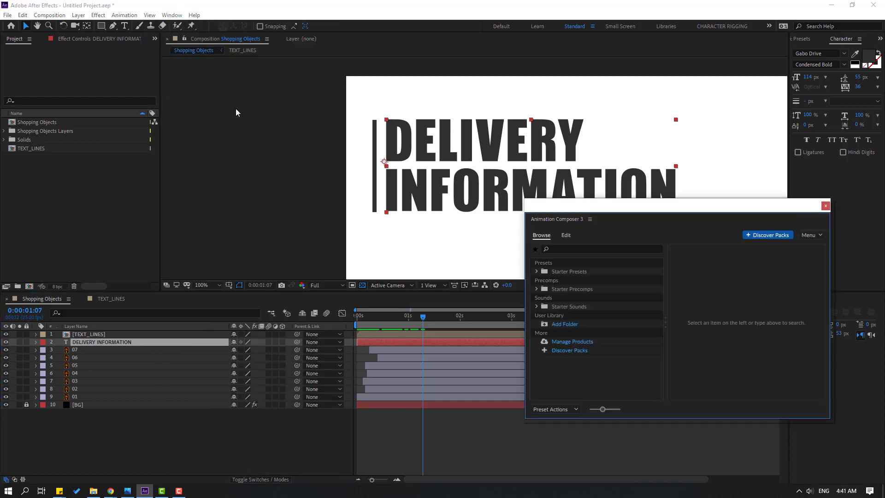
pyautogui.click(539, 271)
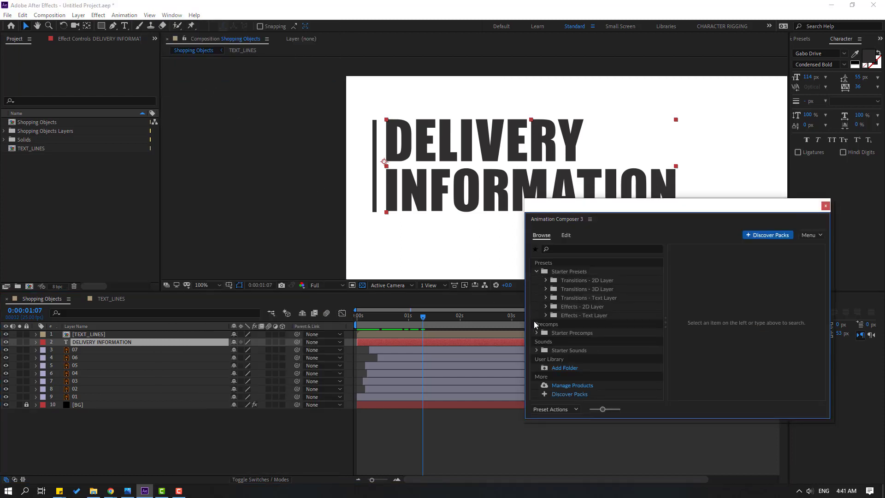
pyautogui.click(553, 298)
pyautogui.click(573, 317)
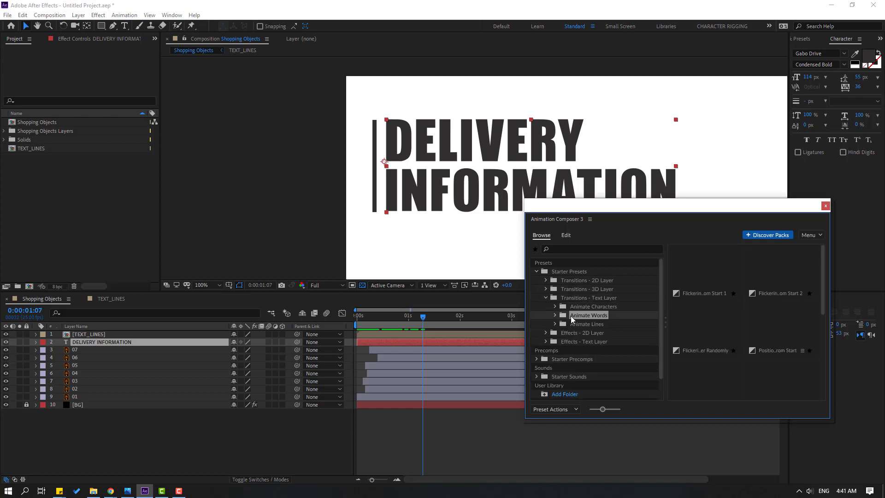
pyautogui.click(601, 309)
pyautogui.click(555, 307)
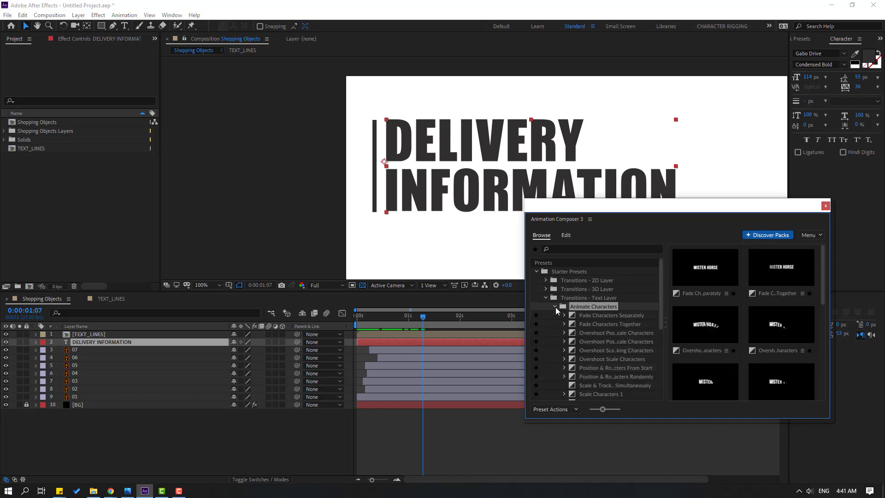
# Compare the character presets and apply Overshoot Position & Rotate & Scale Characters, Bottom variant, as the title's In animation
pyautogui.scroll(-1, 567, 342)
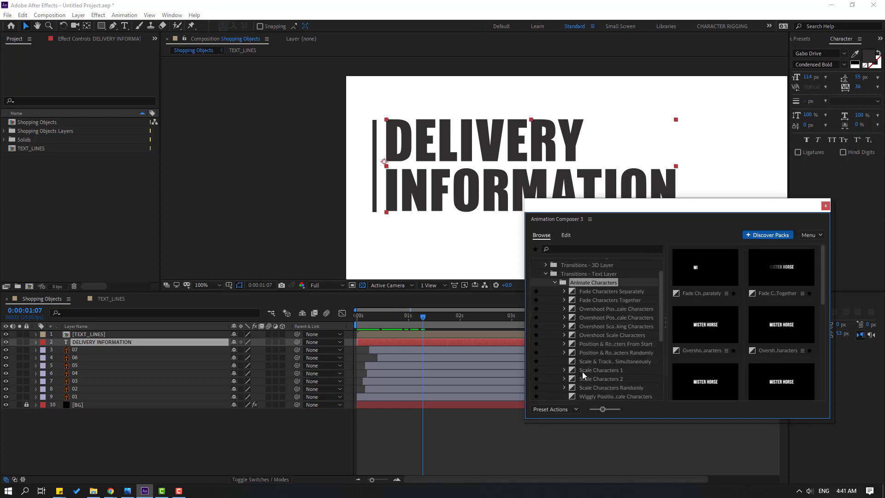
pyautogui.click(596, 342)
pyautogui.click(594, 335)
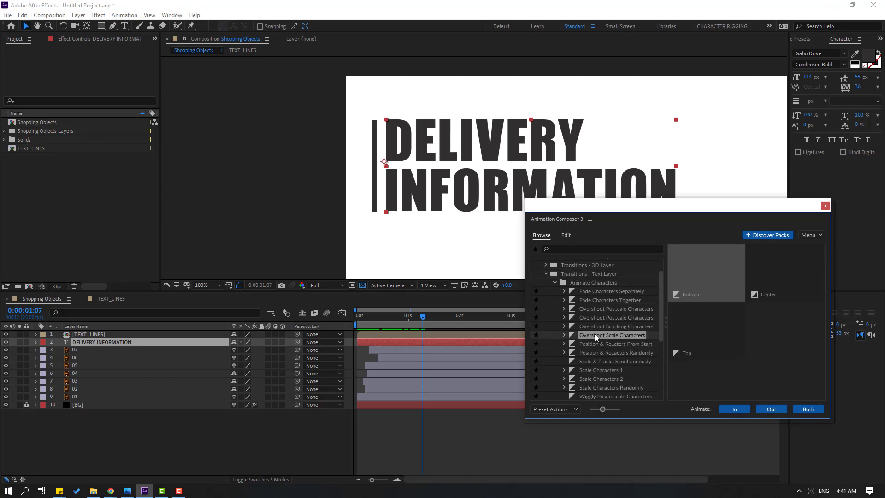
pyautogui.click(600, 328)
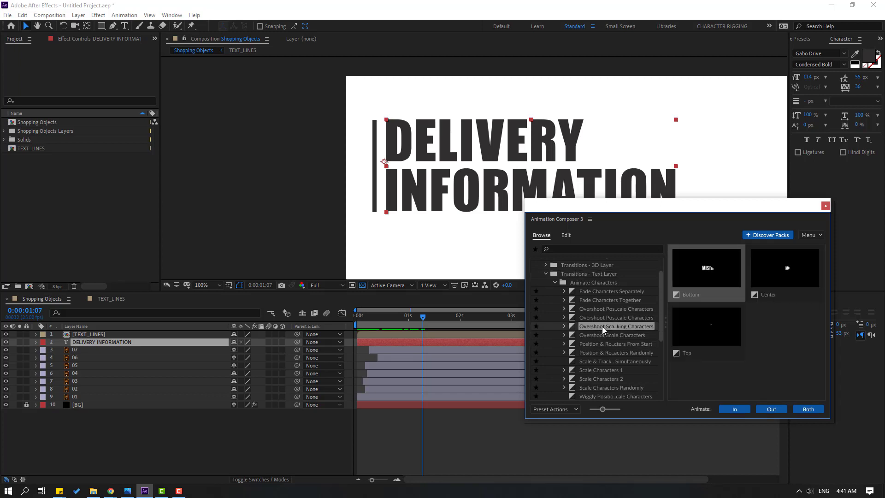
pyautogui.click(604, 317)
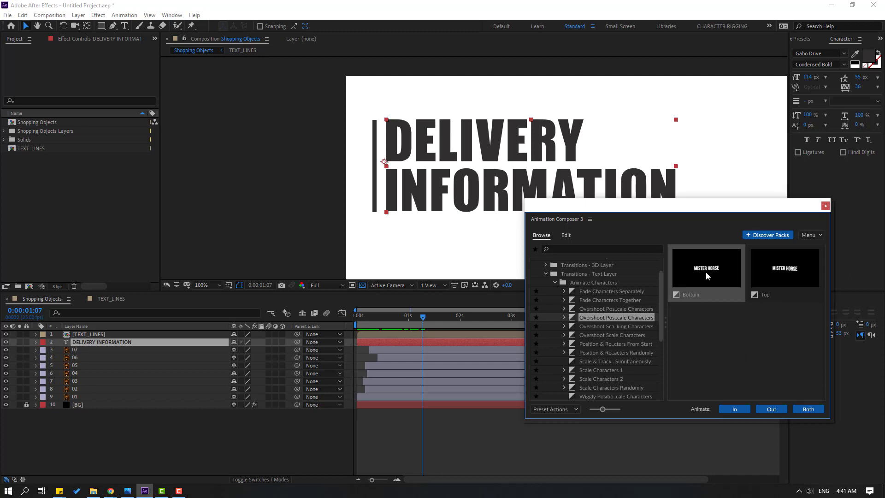
pyautogui.click(590, 309)
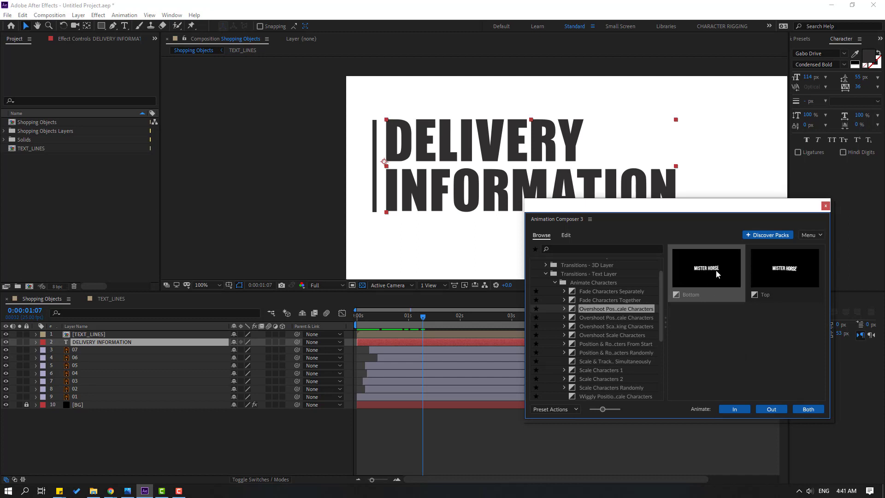
pyautogui.click(734, 409)
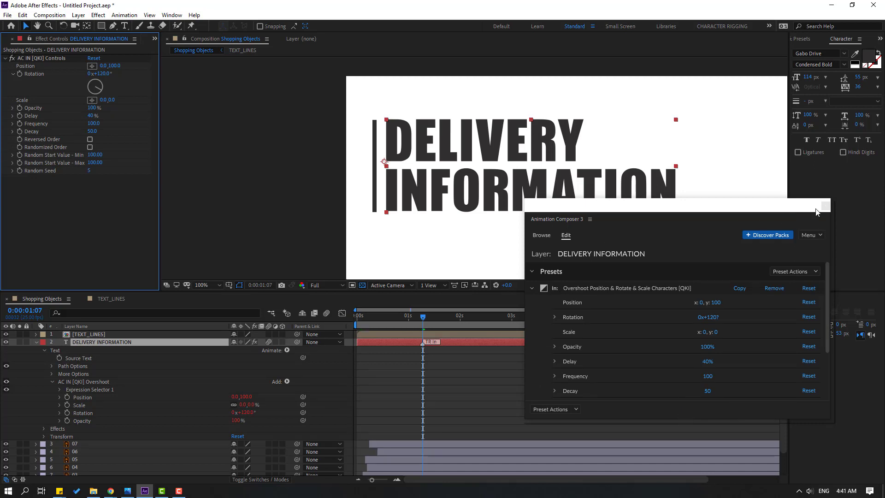
# Collapse the DELIVERY INFORMATION layer's properties and close Animation Composer 3
pyautogui.click(587, 212)
pyautogui.moveTo(587, 212); pyautogui.dragTo(584, 254)
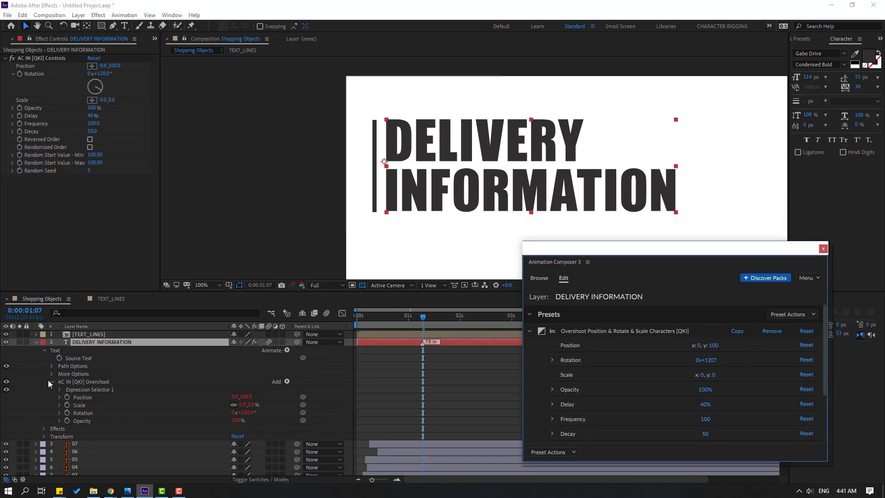
pyautogui.click(36, 342)
pyautogui.moveTo(393, 317); pyautogui.dragTo(408, 317)
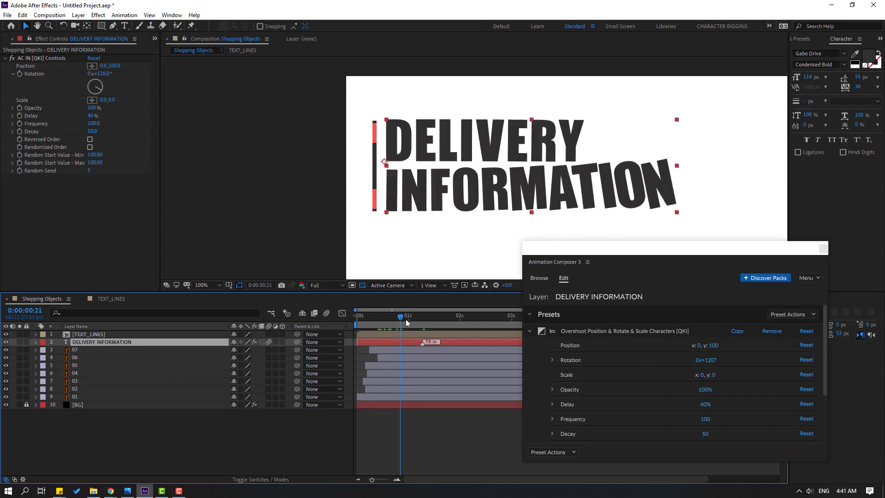
pyautogui.click(824, 250)
# Fit the whole composition in the viewer and preview the title animation from the start of the timeline
pyautogui.moveTo(362, 318)
pyautogui.mouseDown()
pyautogui.moveTo(412, 317)
pyautogui.moveTo(356, 325)
pyautogui.moveTo(372, 322)
pyautogui.mouseUp()
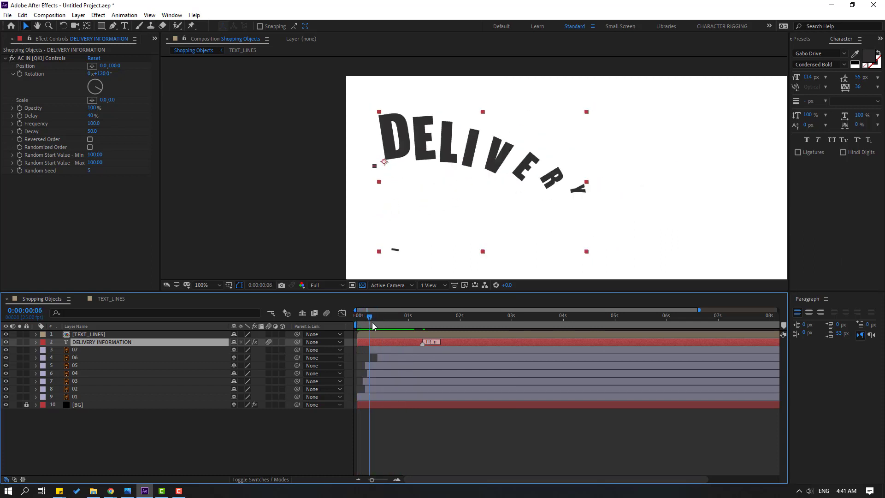
pyautogui.press(',')
pyautogui.click(215, 283)
pyautogui.click(203, 302)
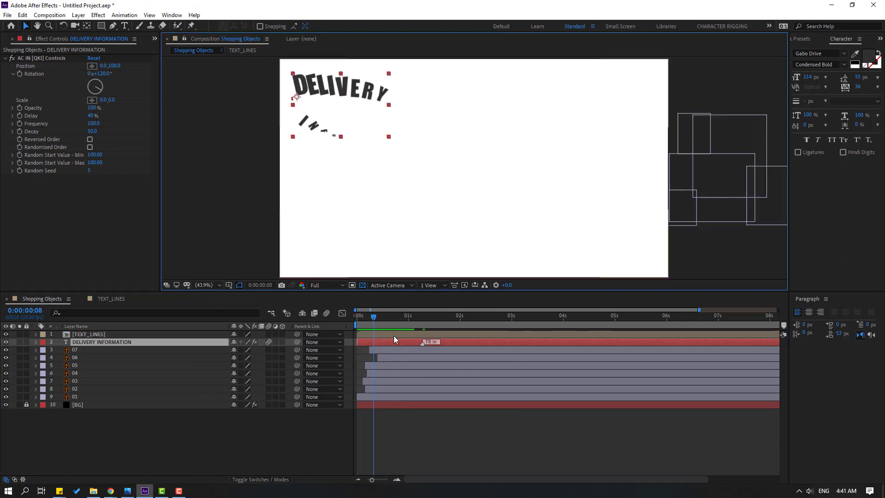
pyautogui.moveTo(371, 317); pyautogui.dragTo(357, 319)
pyautogui.click(357, 318)
pyautogui.press('space')
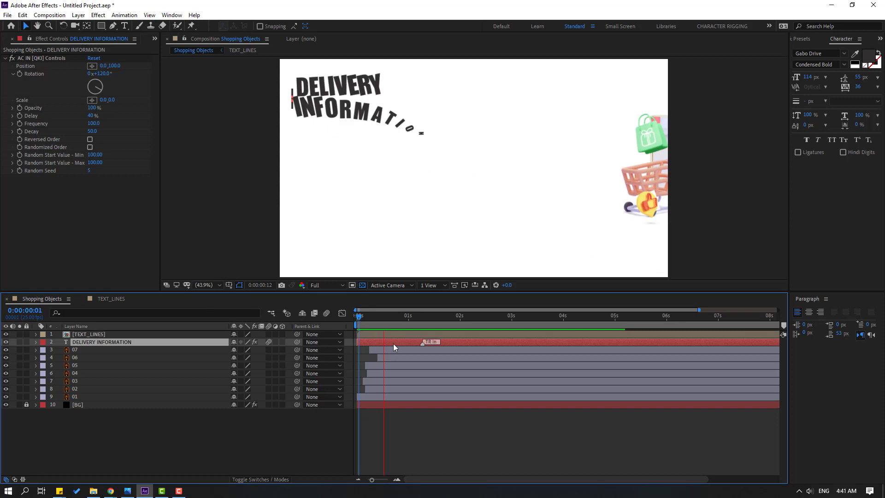
# Shift the TEXT_LINES and DELIVERY INFORMATION layers about 5 frames later together, and replay the composition
pyautogui.click(361, 317)
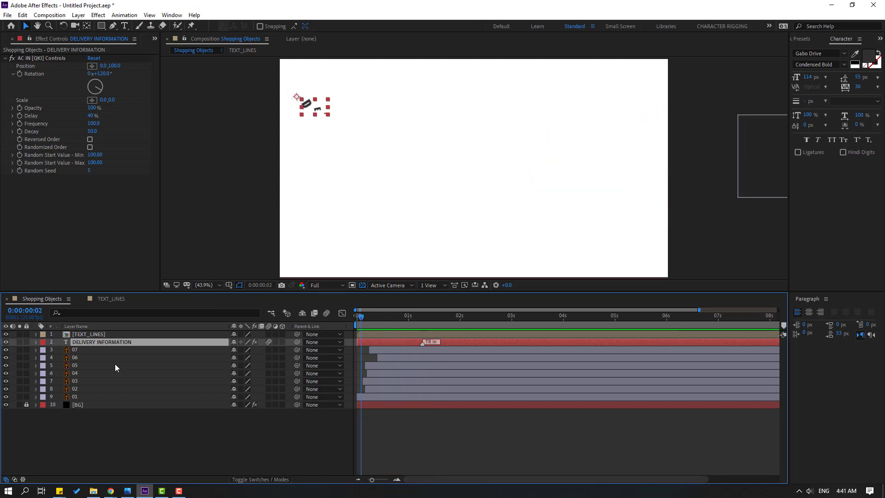
pyautogui.click(97, 334)
pyautogui.keyDown('shift'); pyautogui.click(84, 342); pyautogui.keyUp('shift')
pyautogui.moveTo(367, 336); pyautogui.dragTo(378, 335)
pyautogui.press('space')
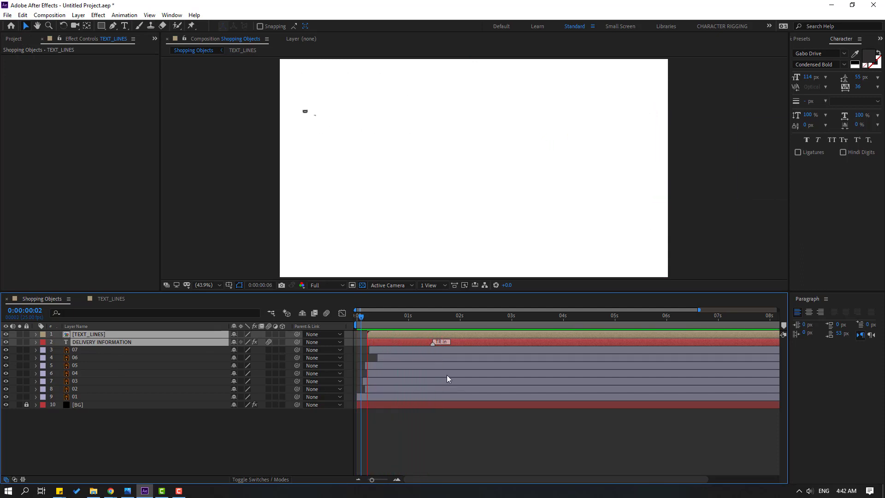
pyautogui.press('space')
# Change the text color of the word DELIVERY in the title to light red EB5151
pyautogui.click(177, 429)
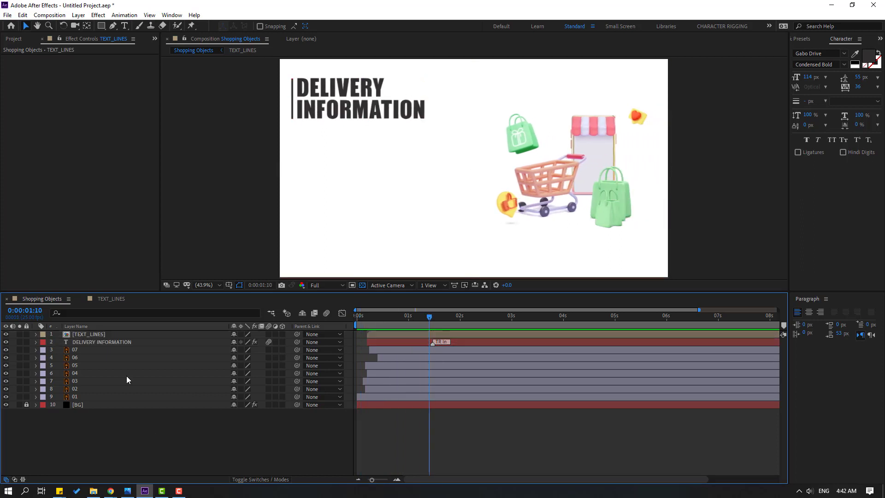
pyautogui.doubleClick(101, 341)
pyautogui.click(355, 81)
pyautogui.doubleClick(311, 89)
pyautogui.click(871, 59)
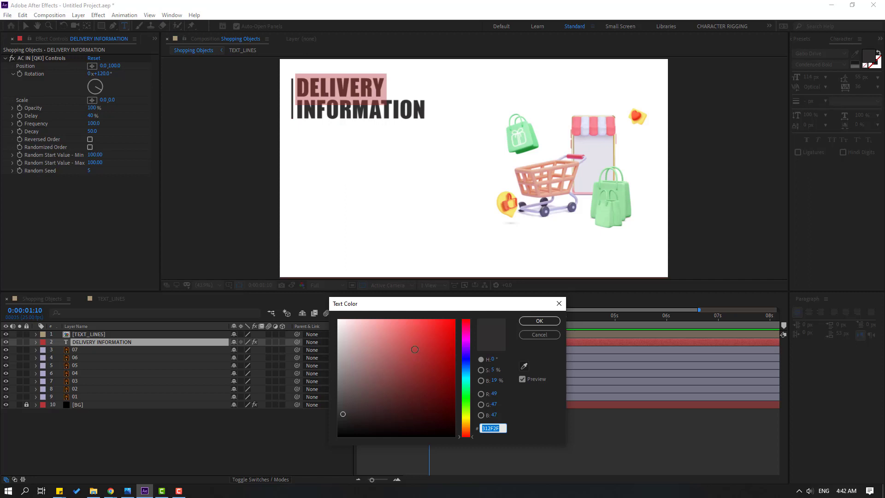
pyautogui.click(415, 329)
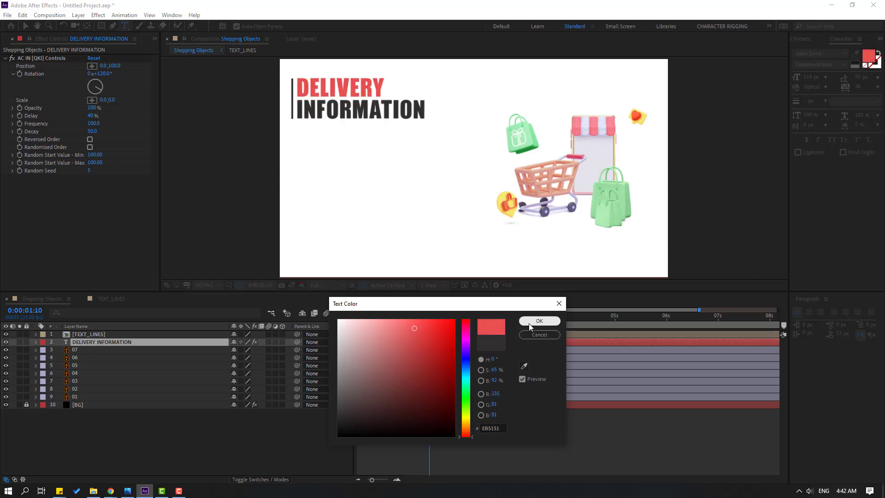
pyautogui.click(539, 321)
pyautogui.click(26, 27)
pyautogui.click(258, 427)
# Preview the animation, move the title's In transition marker later to just before the 2-second mark, and check the result
pyautogui.press('space')
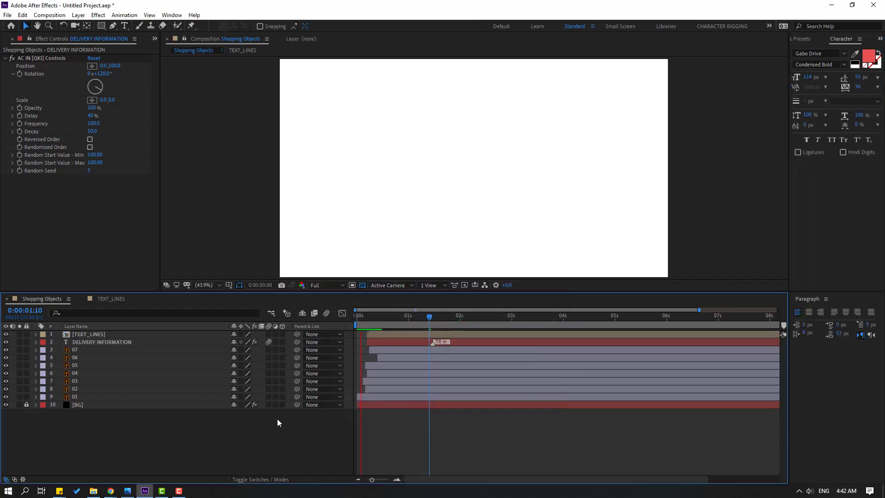
pyautogui.press('space')
pyautogui.moveTo(432, 344); pyautogui.dragTo(450, 347)
pyautogui.press('space')
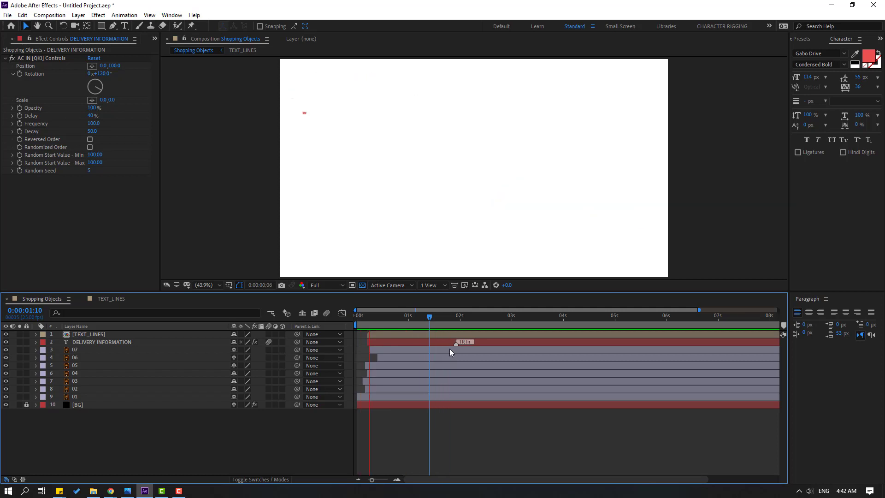
pyautogui.moveTo(430, 317)
pyautogui.mouseDown()
pyautogui.moveTo(475, 321)
pyautogui.moveTo(446, 320)
pyautogui.mouseUp()
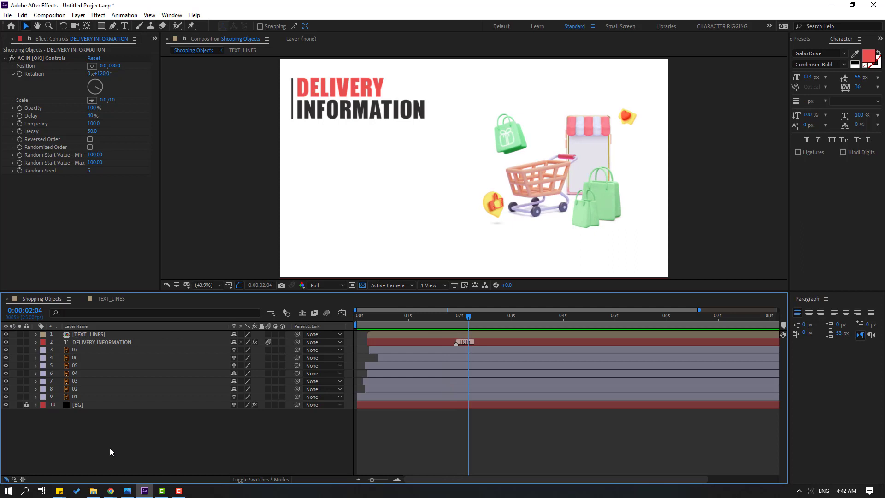
# Draw a small red circle on a new shape layer below the DELIVERY INFORMATION title using the Ellipse tool
pyautogui.click(102, 26)
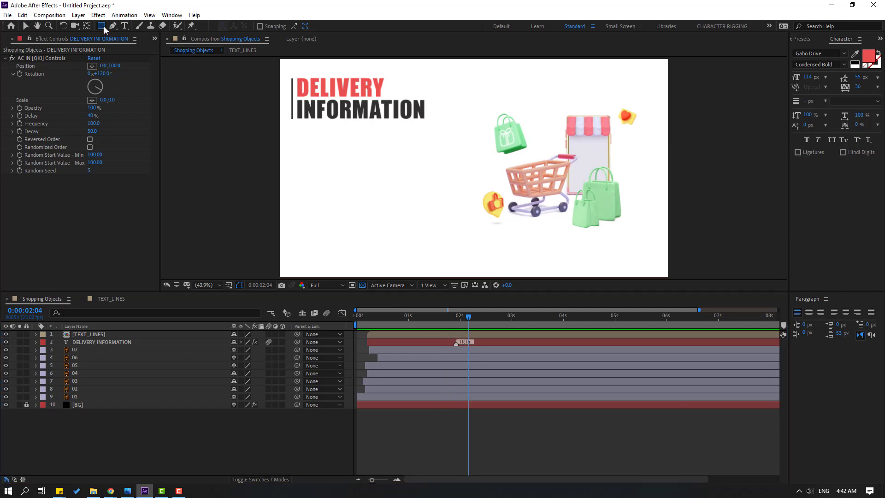
pyautogui.click(129, 46)
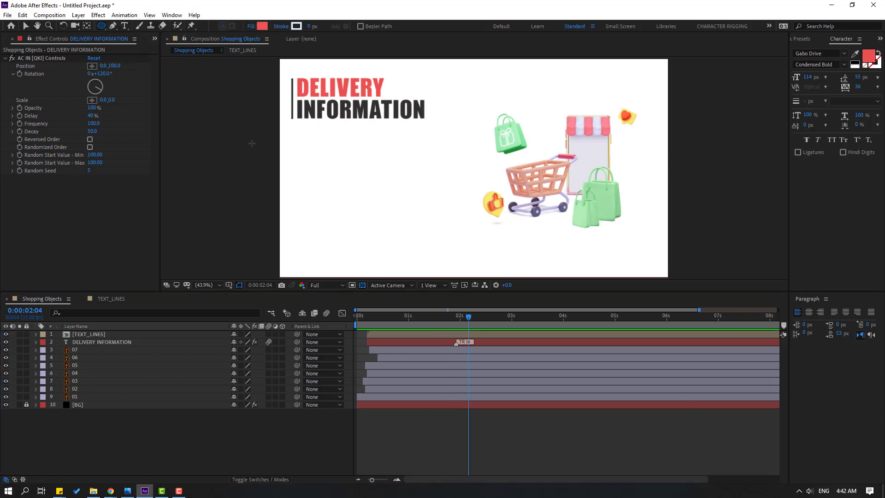
pyautogui.scroll(1, 345, 166)
pyautogui.moveTo(289, 170); pyautogui.dragTo(392, 179)
pyautogui.scroll(1, 394, 172)
pyautogui.moveTo(301, 154)
pyautogui.mouseDown()
pyautogui.moveTo(306, 165)
pyautogui.moveTo(294, 140)
pyautogui.moveTo(314, 159)
pyautogui.mouseUp()
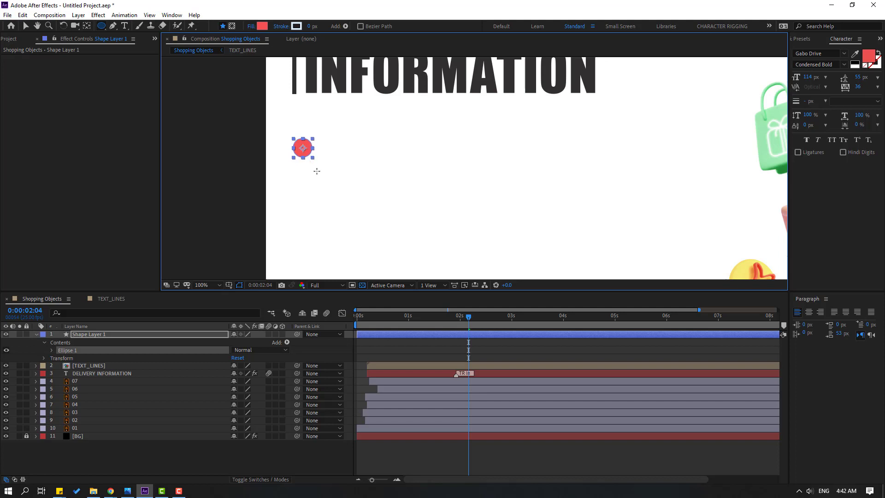
# Move the red circle slightly right and up so it sits closer beneath the start of the title text
pyautogui.click(27, 26)
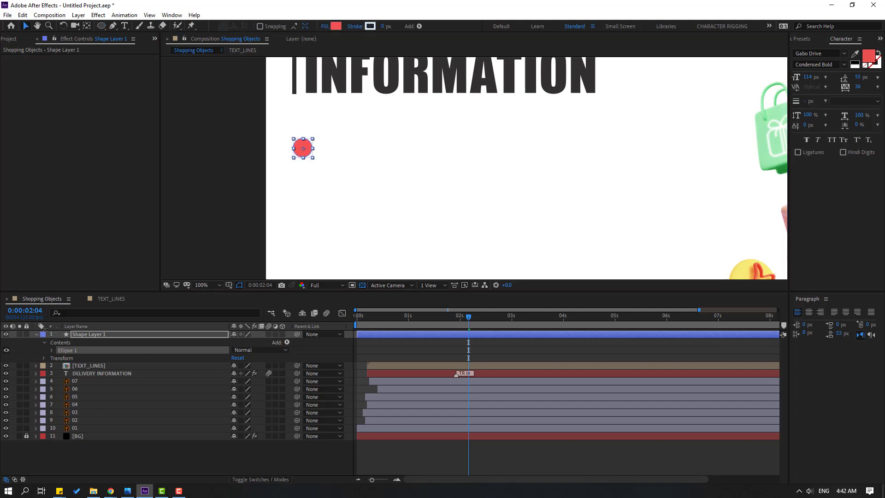
pyautogui.click(36, 334)
pyautogui.moveTo(308, 155); pyautogui.dragTo(325, 143)
pyautogui.click(248, 435)
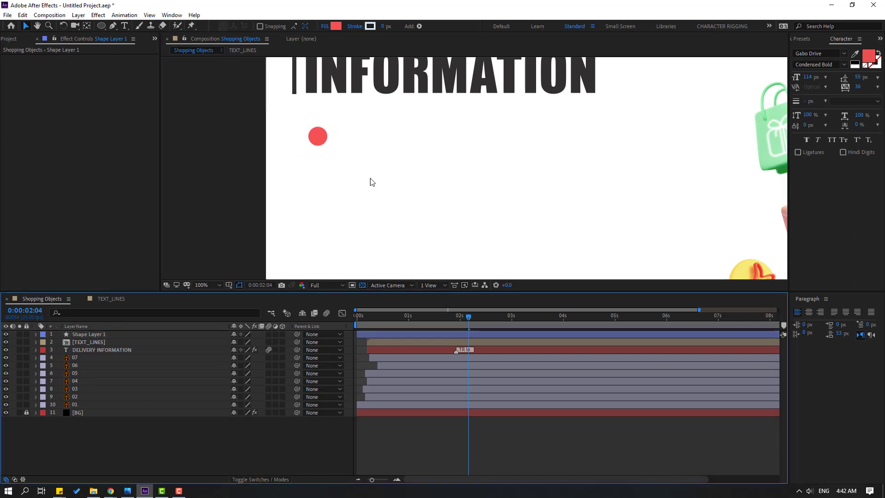
# Rename the circle's shape layer as RED_CIRCLE
pyautogui.scroll(-1, 374, 181)
pyautogui.moveTo(522, 222); pyautogui.dragTo(593, 226)
pyautogui.scroll(2, 504, 170)
pyautogui.moveTo(513, 156); pyautogui.dragTo(453, 188)
pyautogui.click(90, 336)
pyautogui.press('Return')
pyautogui.write('RED_CIRCLE')
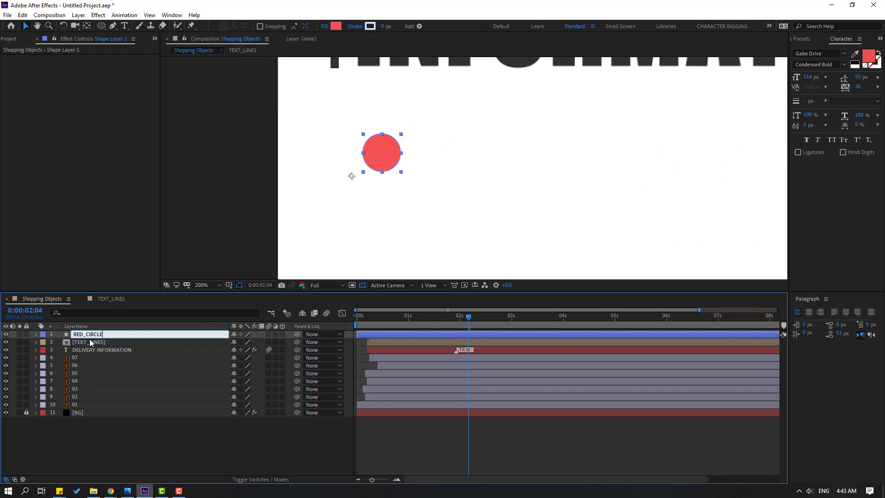
pyautogui.press('Return')
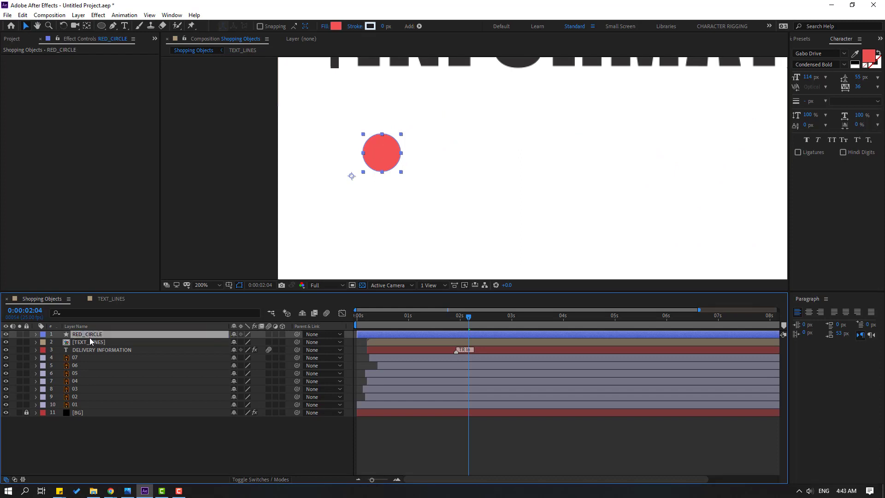
# Apply Animation Composer's 2D layer transition Overshoot Scale From Anchor Point to RED_CIRCLE as an In animation
pyautogui.click(172, 15)
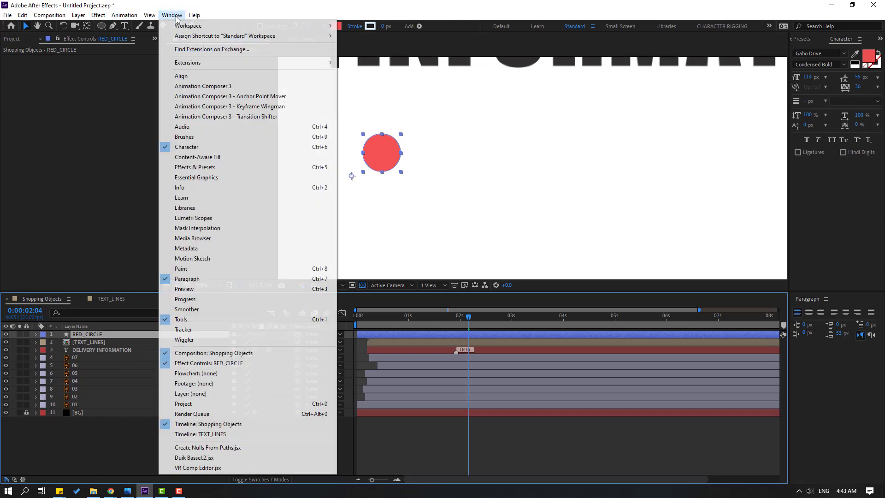
pyautogui.click(230, 86)
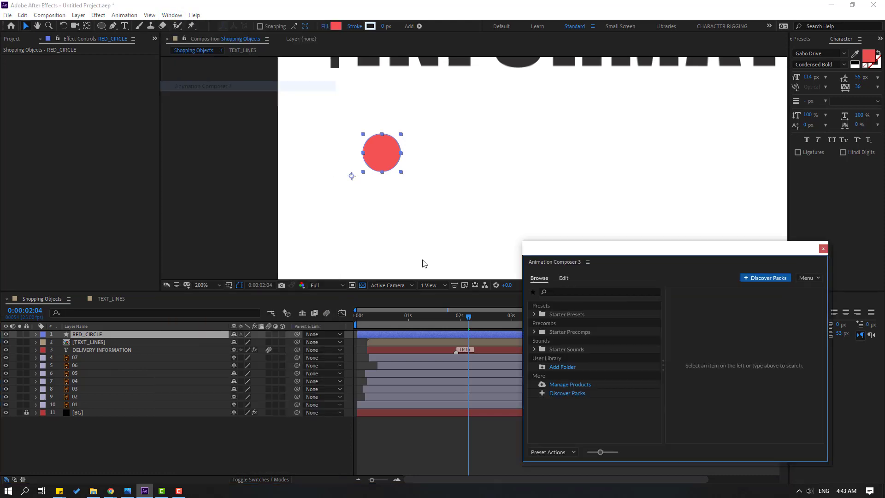
pyautogui.click(534, 314)
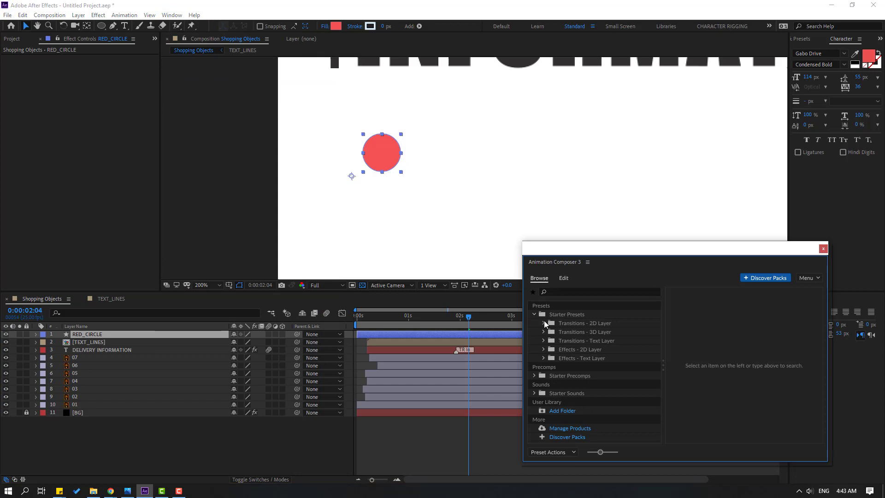
pyautogui.click(544, 323)
pyautogui.click(577, 402)
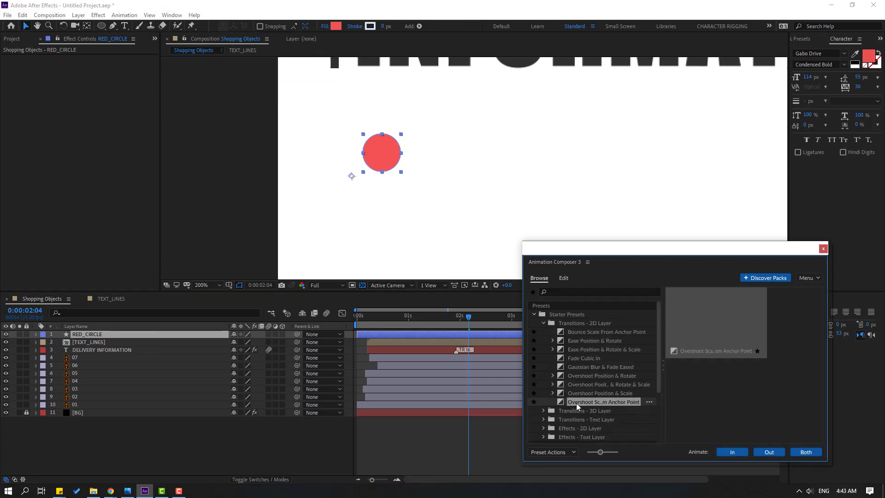
pyautogui.click(731, 453)
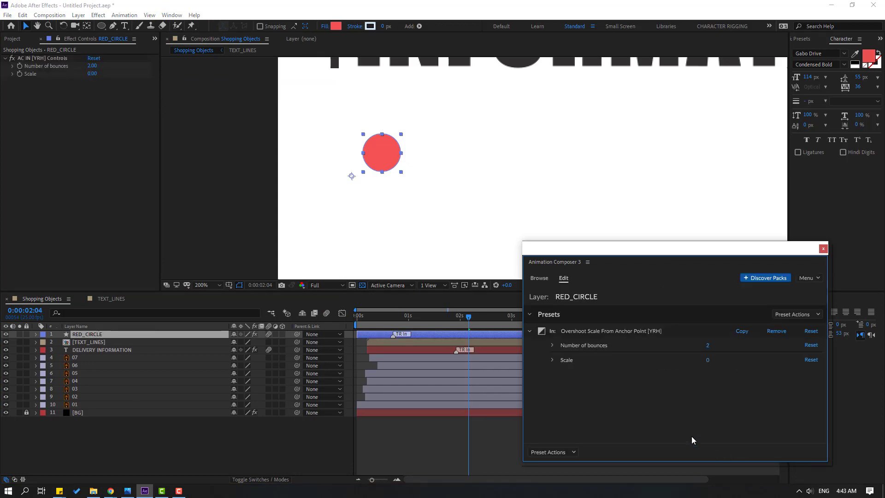
pyautogui.click(823, 249)
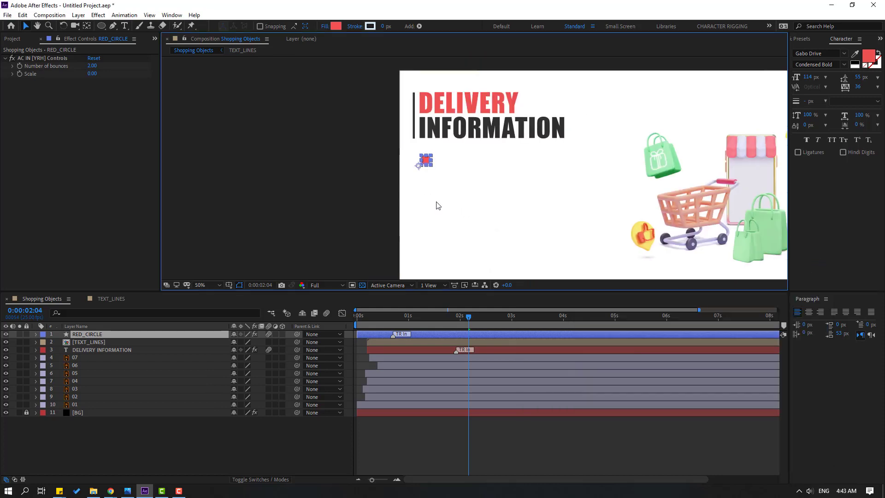
# Move the RED_CIRCLE layer's anchor point to the center of the circle
pyautogui.click(87, 26)
pyautogui.moveTo(272, 153); pyautogui.dragTo(274, 150)
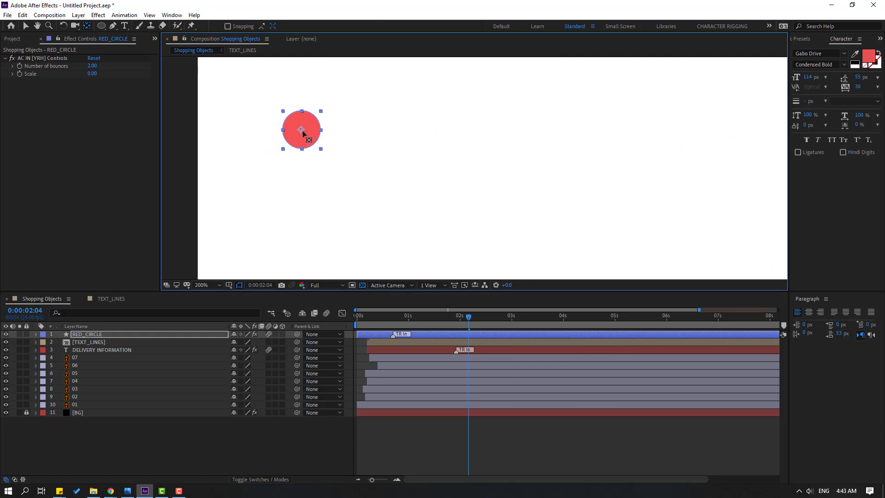
pyautogui.click(25, 26)
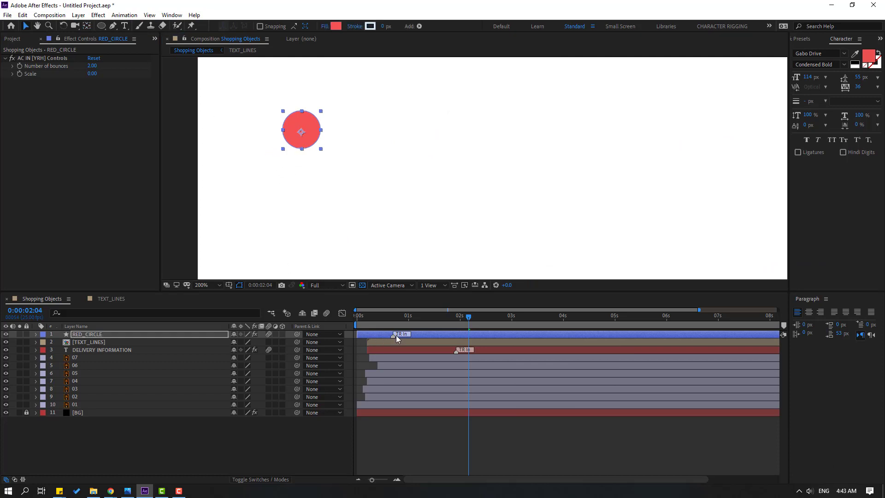
# Shift the RED_CIRCLE layer to start about 9 frames in, and preview the animation with the whole composition fitted
pyautogui.moveTo(393, 336)
pyautogui.mouseDown()
pyautogui.moveTo(401, 336)
pyautogui.moveTo(362, 318)
pyautogui.moveTo(379, 317)
pyautogui.moveTo(388, 334)
pyautogui.mouseUp()
pyautogui.press(',')
pyautogui.press('space')
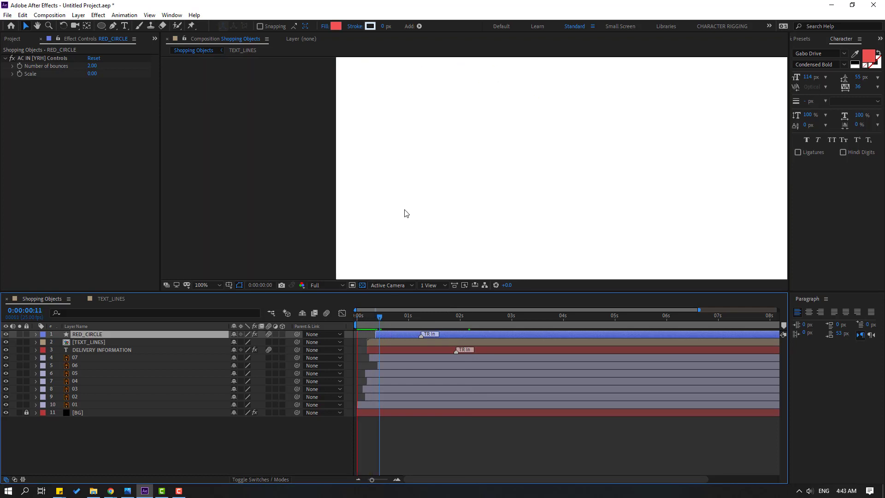
pyautogui.click(207, 285)
pyautogui.click(211, 305)
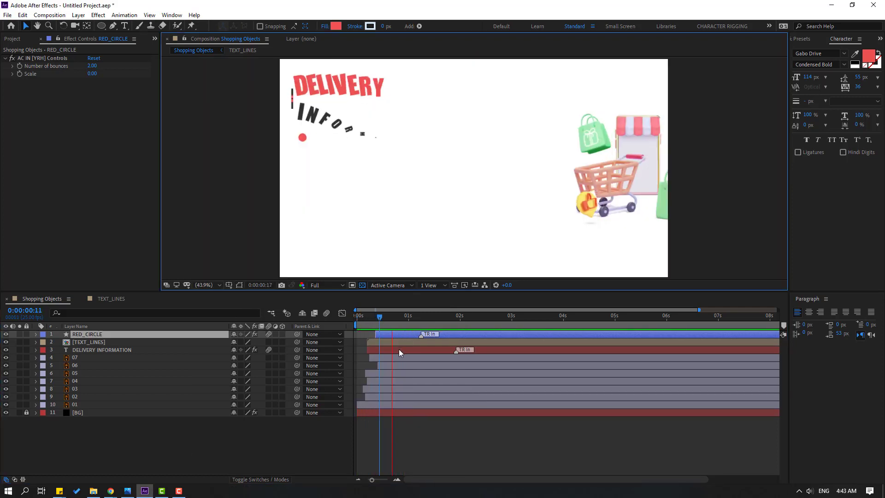
pyautogui.press('space')
# Shift the RED_CIRCLE layer further to start at about 1.5 seconds, replay it, and park the time at 0:00:02:09
pyautogui.click(85, 334)
pyautogui.moveTo(390, 331)
pyautogui.mouseDown()
pyautogui.moveTo(400, 333)
pyautogui.moveTo(388, 317)
pyautogui.moveTo(427, 334)
pyautogui.moveTo(404, 317)
pyautogui.moveTo(417, 317)
pyautogui.moveTo(435, 336)
pyautogui.moveTo(448, 335)
pyautogui.mouseUp()
pyautogui.press('space')
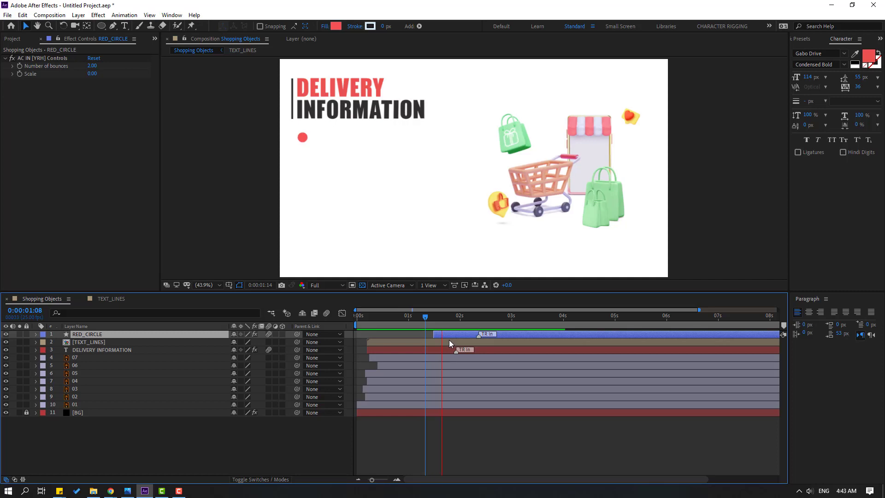
pyautogui.click(438, 317)
pyautogui.moveTo(446, 317); pyautogui.dragTo(478, 317)
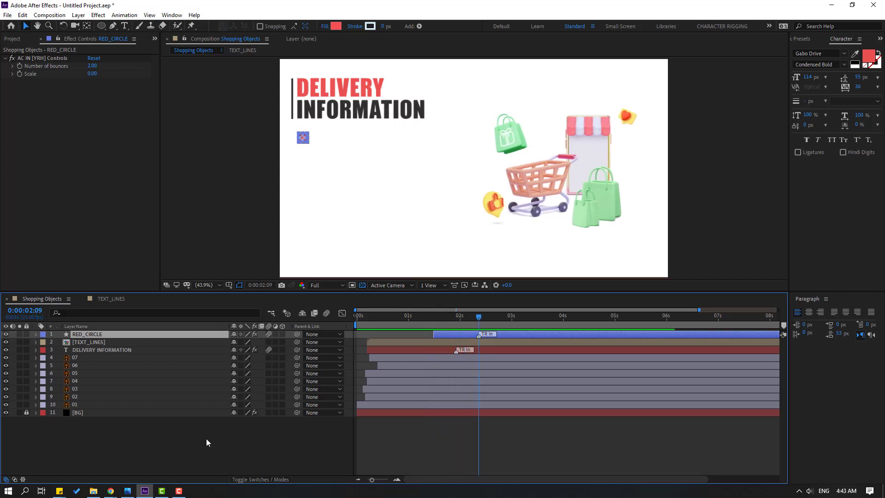
# Draw a straight vertical line with the Pen tool on a new shape layer, from the red circle down towards the composition's lower edge
pyautogui.click(206, 439)
pyautogui.click(115, 27)
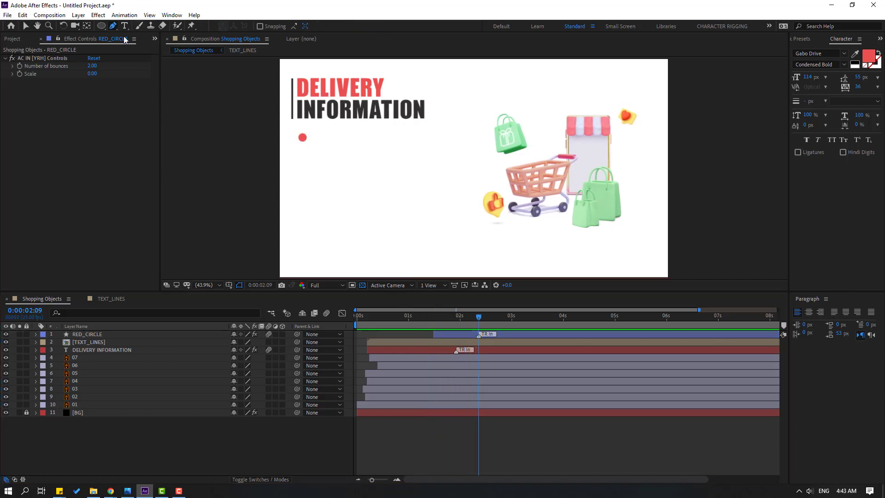
pyautogui.scroll(5, 286, 148)
pyautogui.scroll(-2, 383, 161)
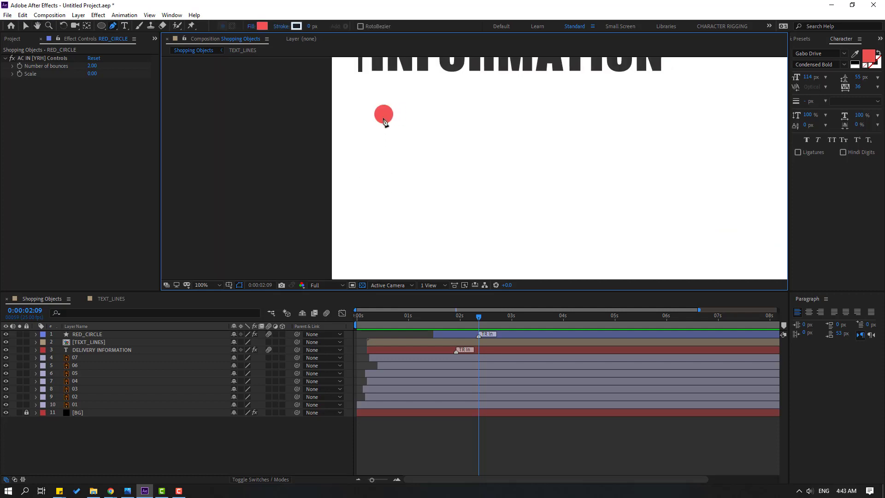
pyautogui.click(384, 120)
pyautogui.moveTo(408, 235); pyautogui.dragTo(396, 204)
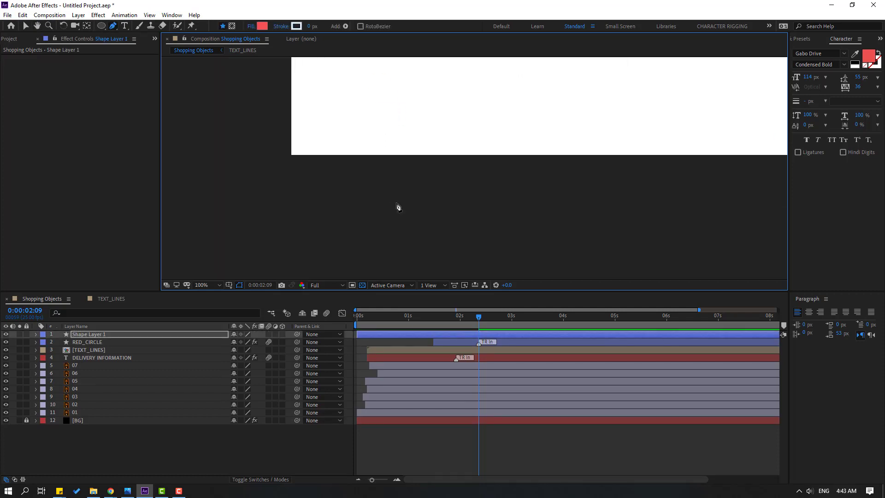
pyautogui.scroll(-2, 442, 103)
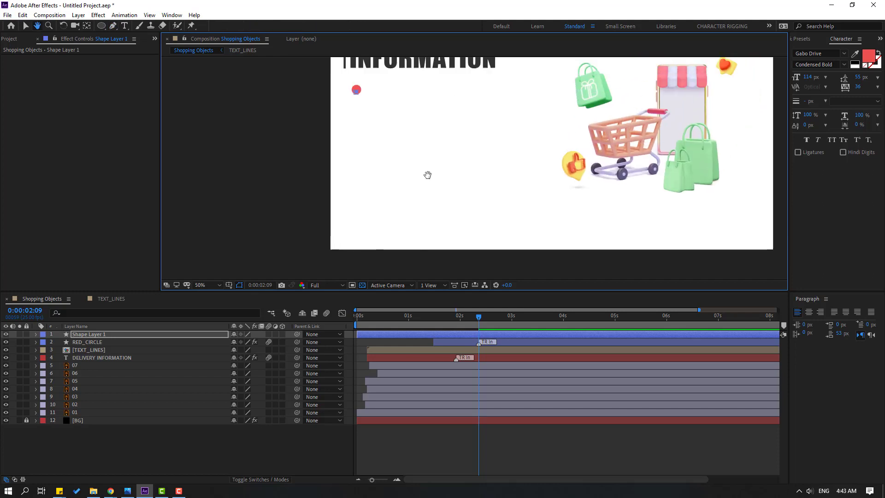
pyautogui.click(353, 218)
pyautogui.press('v')
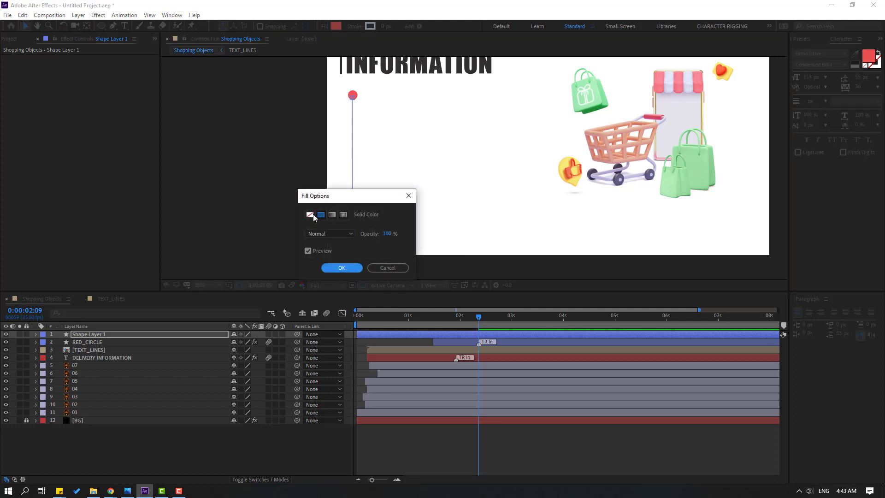
# Set the vertical line's fill to none and its stroke width to 5 px
pyautogui.click(311, 215)
pyautogui.click(344, 267)
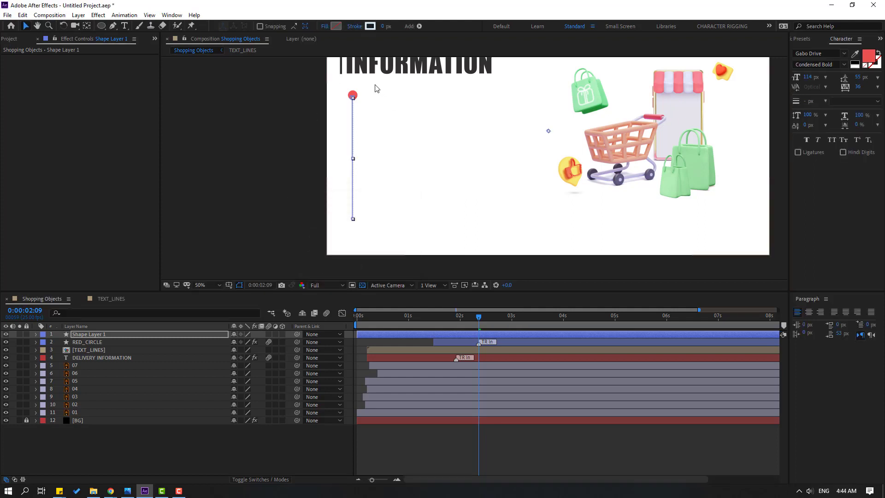
pyautogui.click(384, 26)
pyautogui.write('5')
pyautogui.press('Return')
# Change the vertical line's stroke color to the red sampled from the circle
pyautogui.click(250, 445)
pyautogui.scroll(1, 382, 122)
pyautogui.moveTo(297, 112); pyautogui.dragTo(412, 194)
pyautogui.click(93, 334)
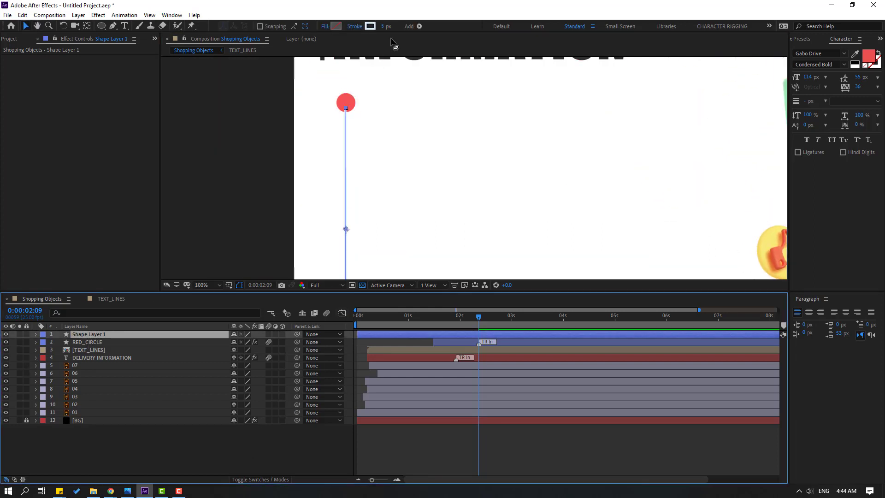
pyautogui.click(371, 26)
pyautogui.click(524, 367)
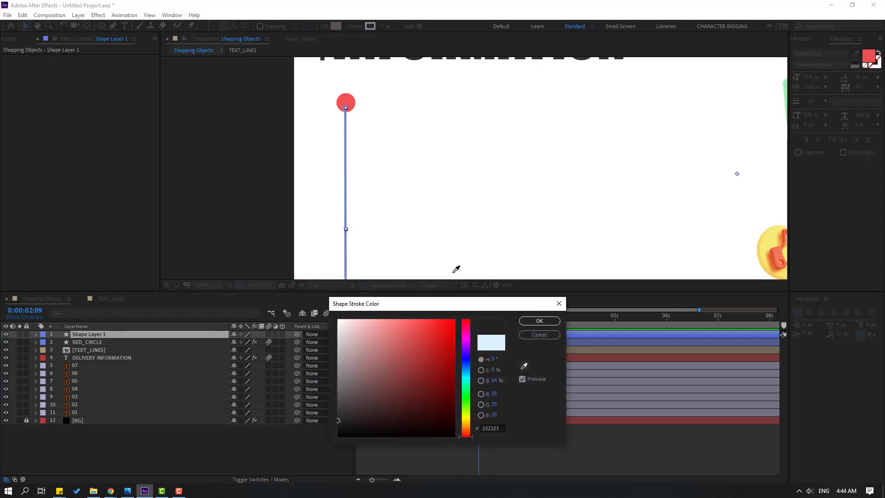
pyautogui.click(350, 99)
pyautogui.click(531, 321)
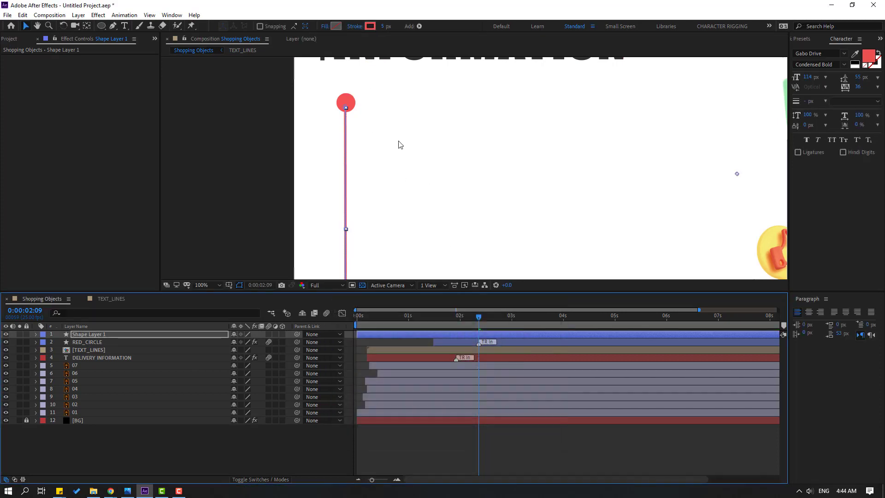
# Increase the vertical line's stroke width to 10 px and check it against the whole layout
pyautogui.click(383, 30)
pyautogui.write('10')
pyautogui.press('Return')
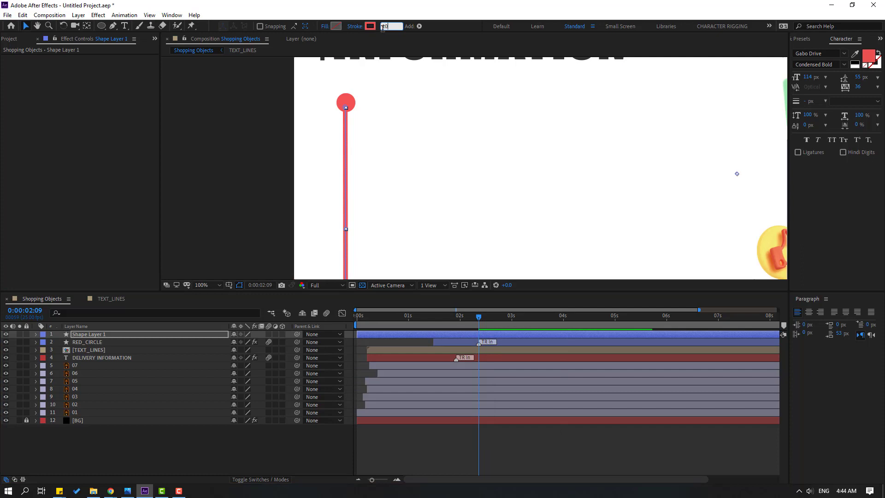
pyautogui.click(208, 427)
pyautogui.press(',')
pyautogui.press(',')
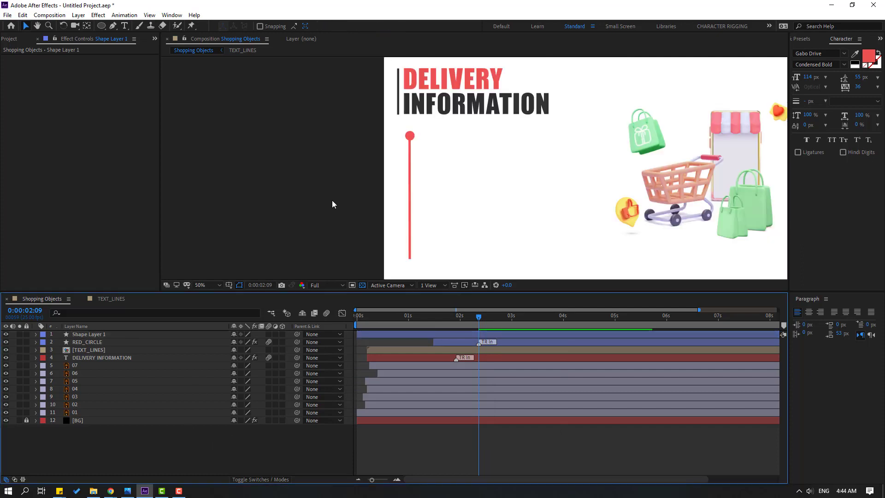
# Shift the line's Shape Layer 1 later so it starts just before the 2-second mark
pyautogui.click(92, 336)
pyautogui.moveTo(374, 316); pyautogui.dragTo(470, 339)
pyautogui.click(88, 343)
# Add Trim Paths to Shape Layer 1 and keyframe its End at 0% at 0:00:01:22
pyautogui.click(87, 335)
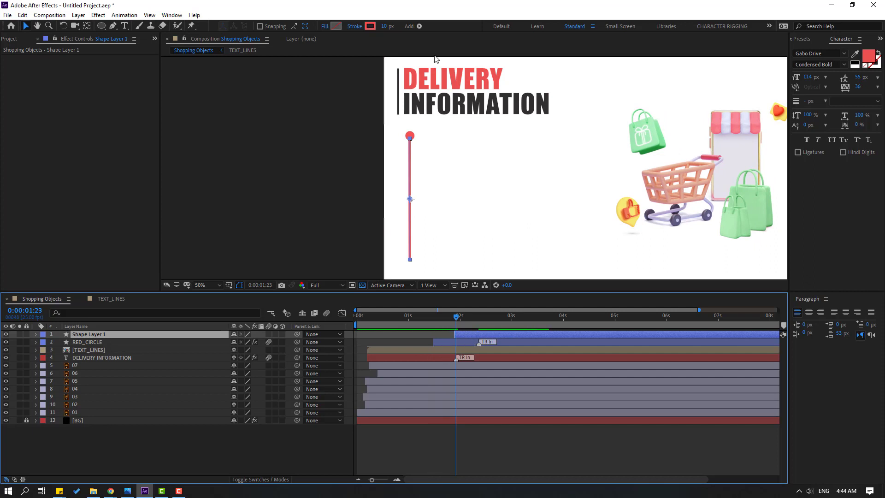
pyautogui.click(419, 27)
pyautogui.click(471, 180)
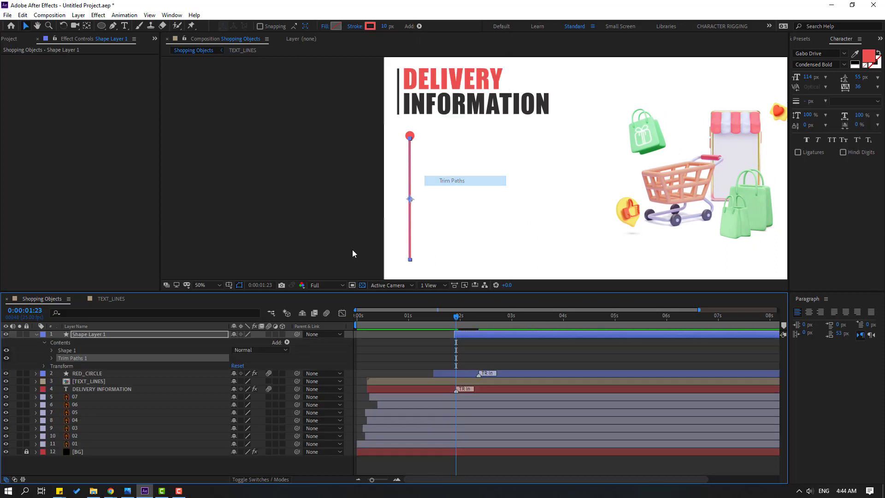
pyautogui.click(51, 359)
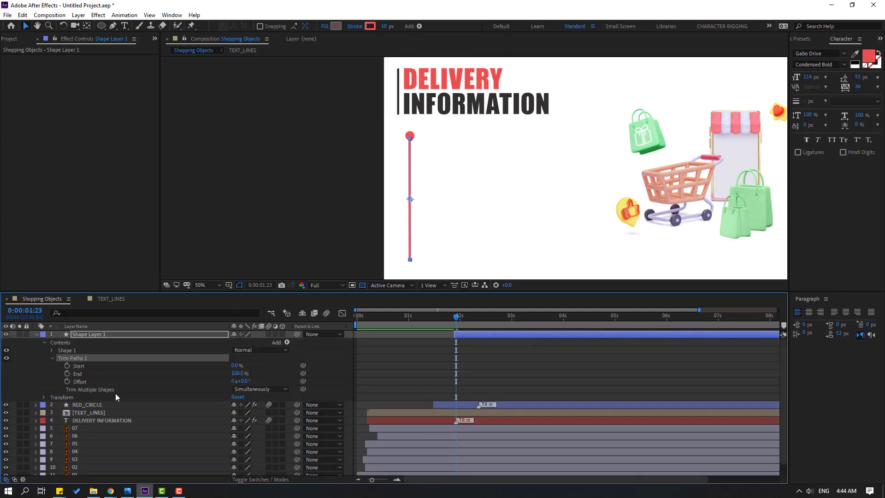
pyautogui.moveTo(239, 375); pyautogui.dragTo(186, 378)
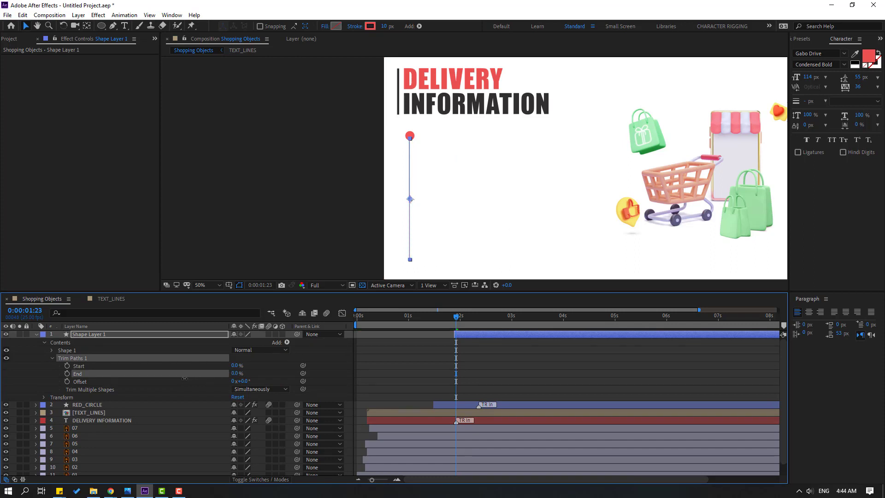
pyautogui.press('pageup')
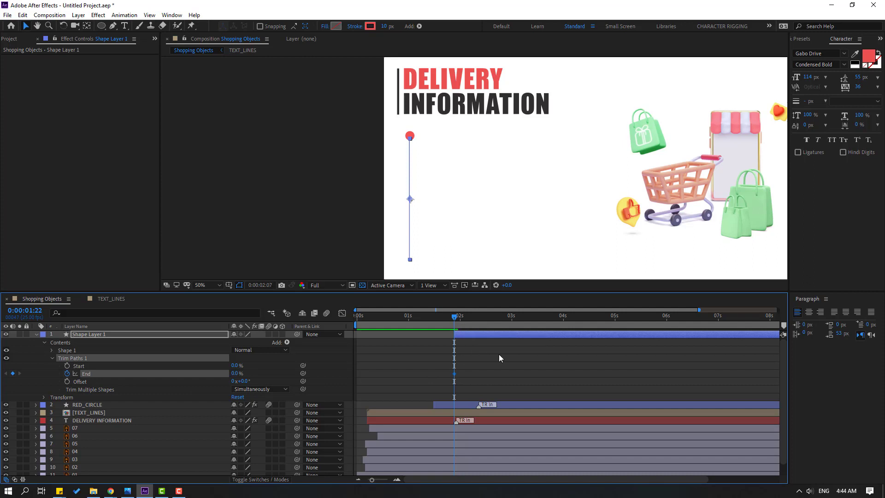
# Keyframe the Trim Paths End at 27% at 0:00:02:07 and apply Easy Ease to both End keyframes
pyautogui.hotkey('shift', 'pagedown')
pyautogui.moveTo(234, 375); pyautogui.dragTo(248, 373)
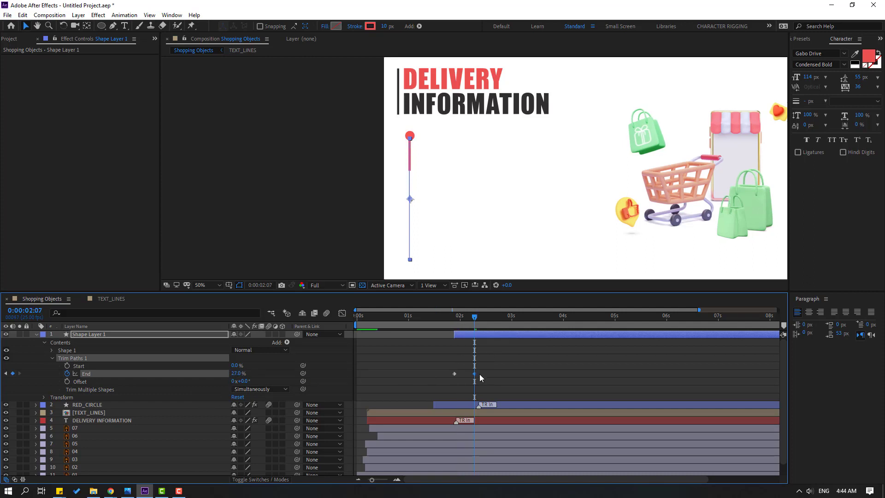
pyautogui.moveTo(487, 368); pyautogui.dragTo(446, 381)
pyautogui.rightClick(455, 374)
pyautogui.moveTo(469, 370)
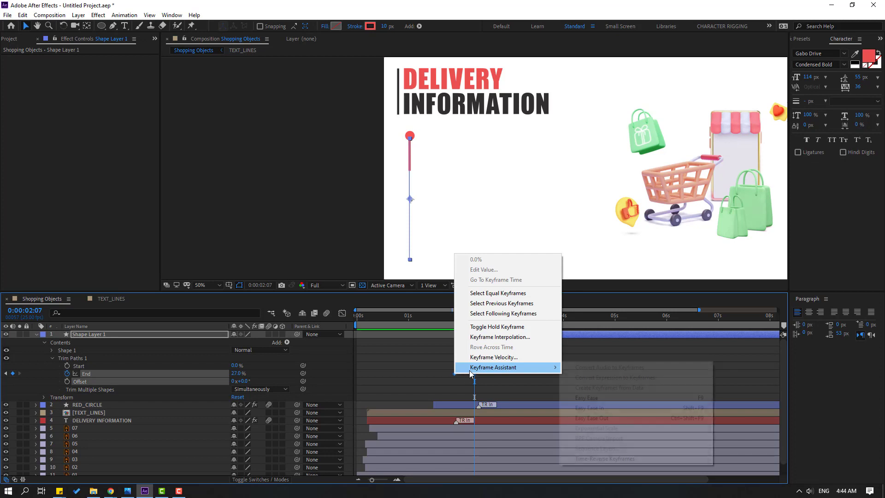
pyautogui.click(595, 398)
# Preview the line's growth and move the 27% End keyframe later, to just past halfway between the 2- and 3-second marks
pyautogui.press('space')
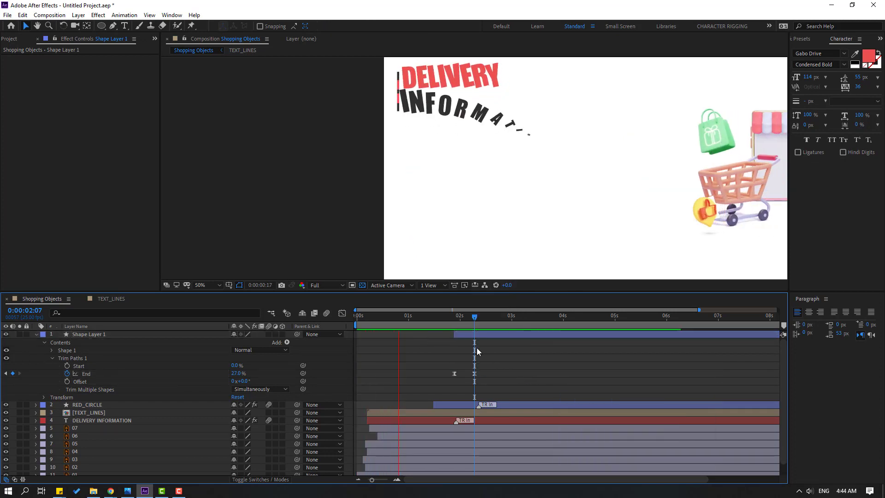
pyautogui.press('space')
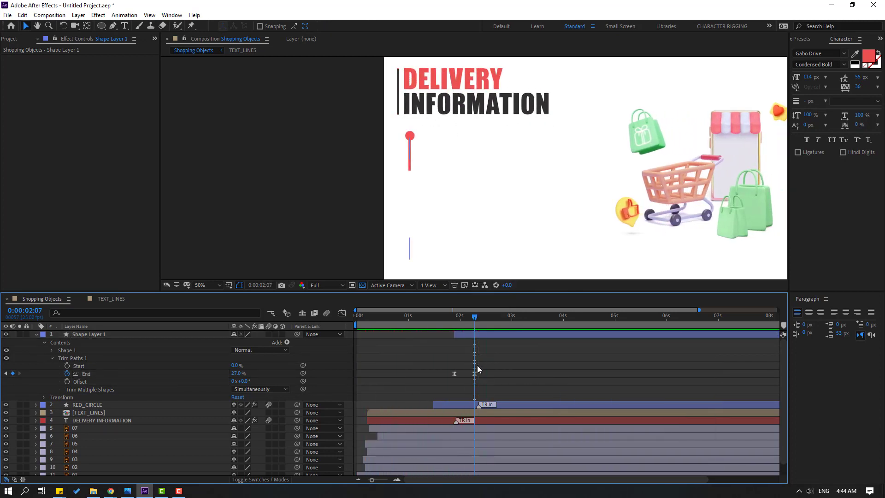
pyautogui.moveTo(475, 374); pyautogui.dragTo(490, 373)
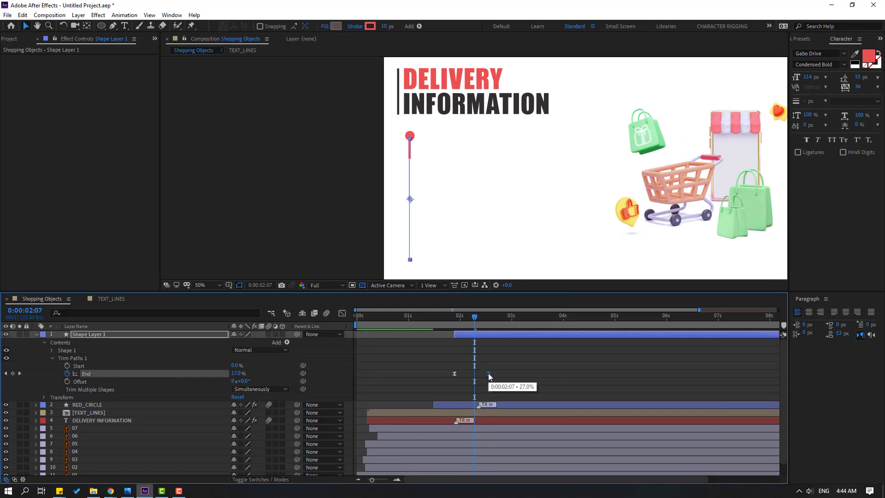
# Show the speed graph of the line's Trim Paths End animation
pyautogui.click(342, 313)
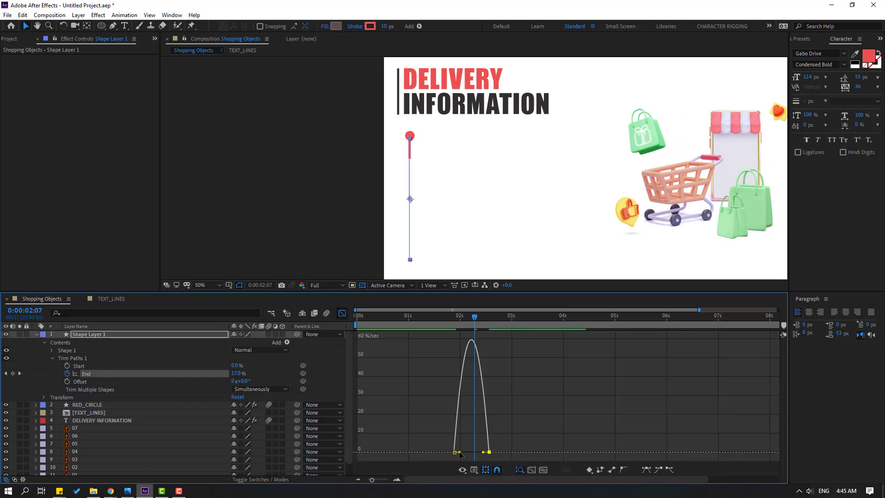
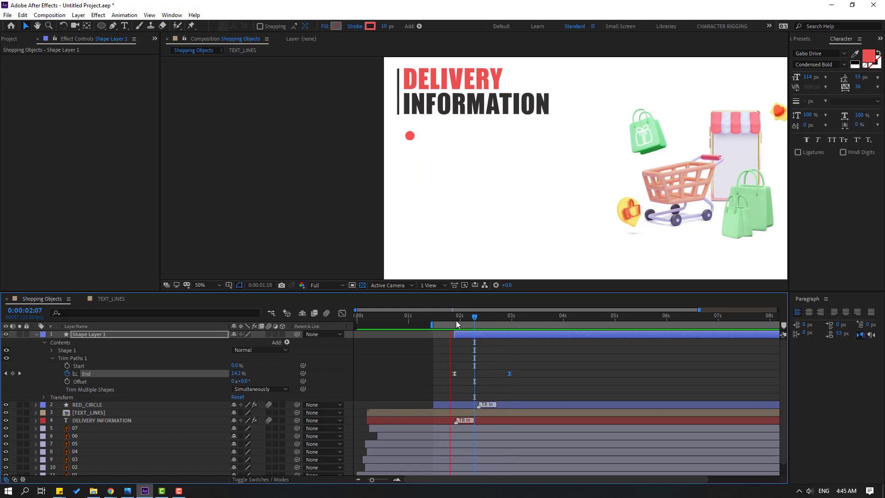
# Shift Shape Layer 1 earlier on the timeline to start about halfway between the 1- and 2-second marks, previewing the timing
pyautogui.click(484, 337)
pyautogui.moveTo(483, 337); pyautogui.dragTo(478, 337)
pyautogui.press('space')
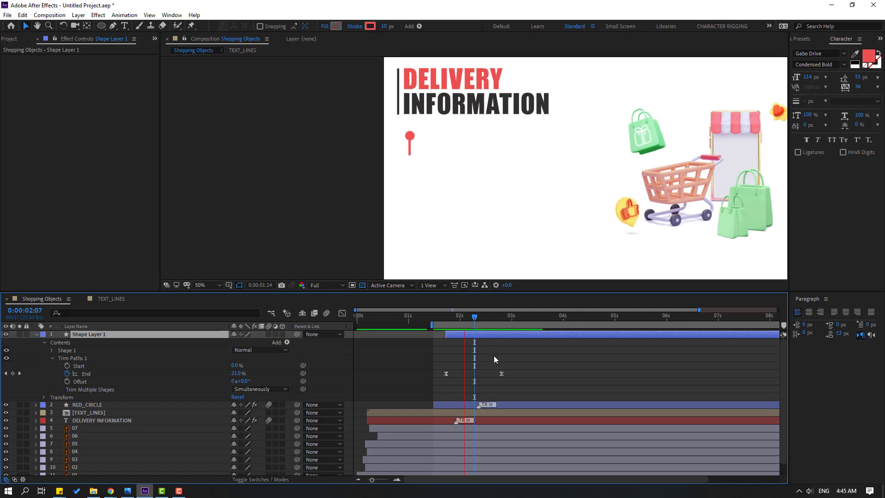
pyautogui.moveTo(477, 335); pyautogui.dragTo(464, 344)
pyautogui.press('space')
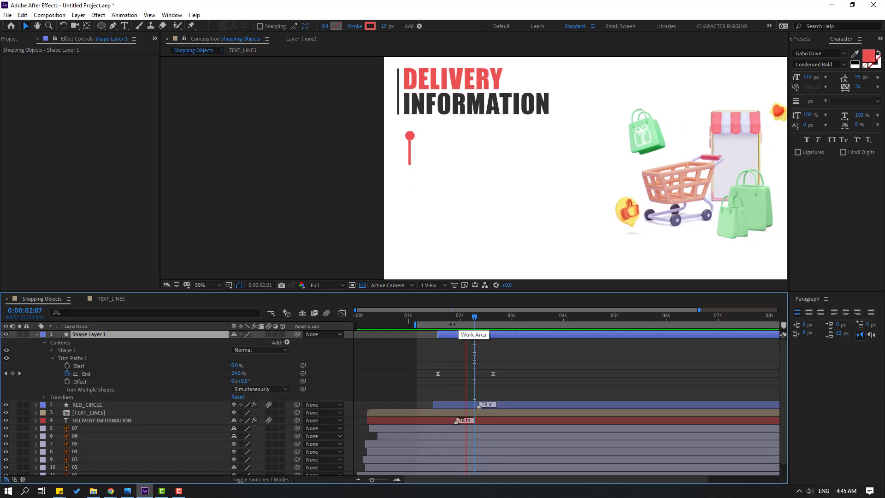
# Duplicate RED_CIRCLE, place the copy at the line's lower tip at 0:00:02:16, and start its layer at about 0:00:02:09
pyautogui.moveTo(469, 321); pyautogui.dragTo(493, 324)
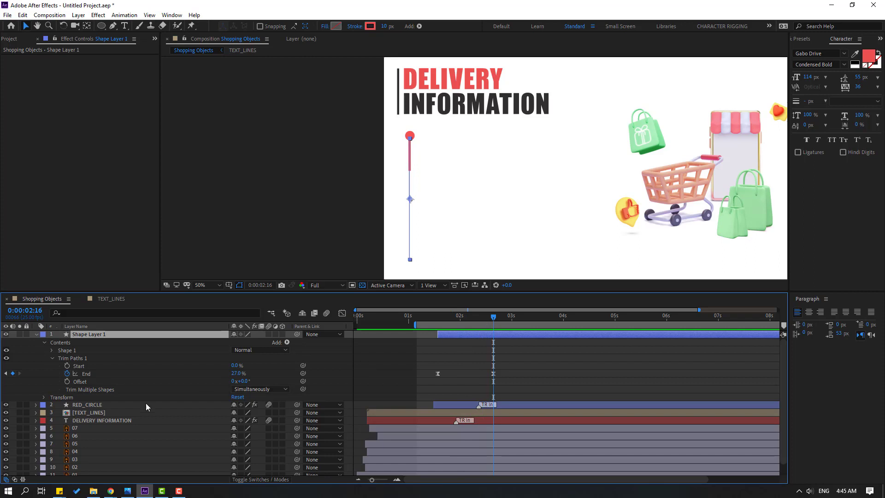
pyautogui.click(94, 407)
pyautogui.hotkey('ctrl', 'd')
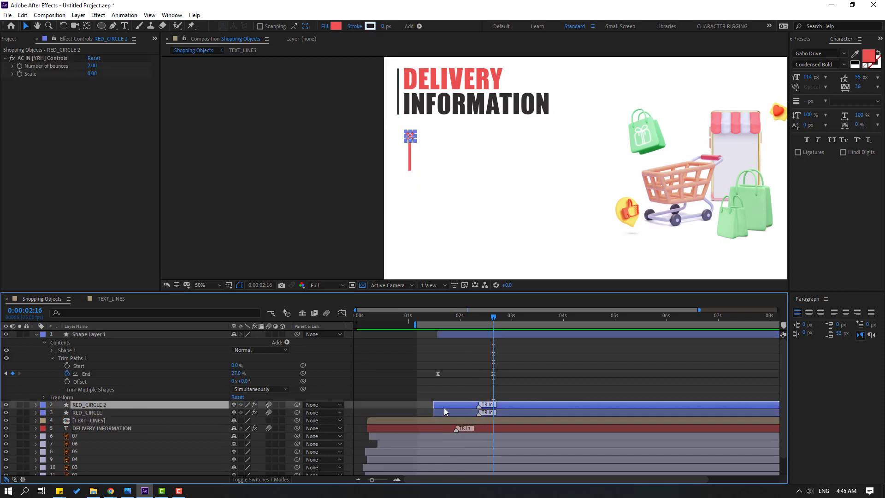
pyautogui.moveTo(447, 405); pyautogui.dragTo(500, 403)
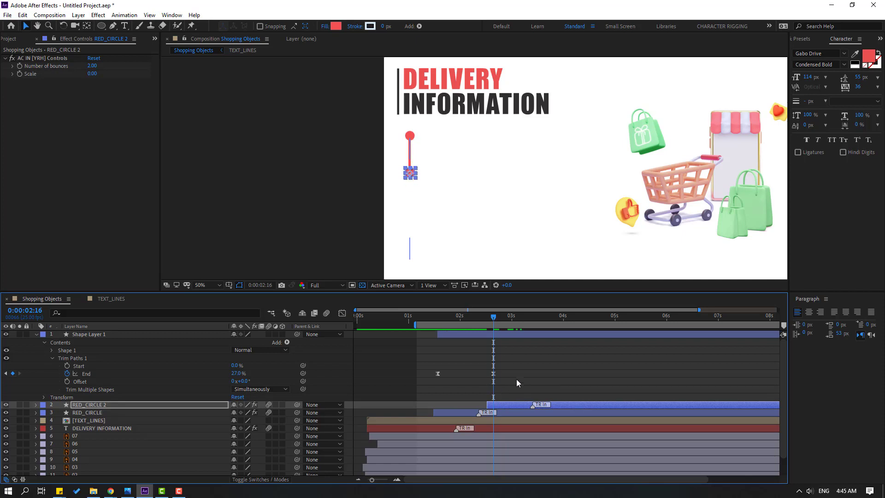
pyautogui.click(507, 364)
pyautogui.press('space')
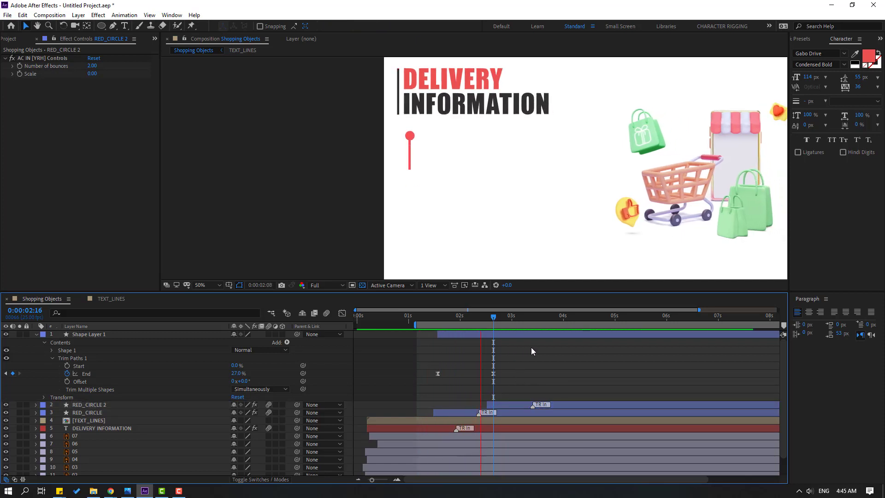
pyautogui.moveTo(510, 405); pyautogui.dragTo(502, 405)
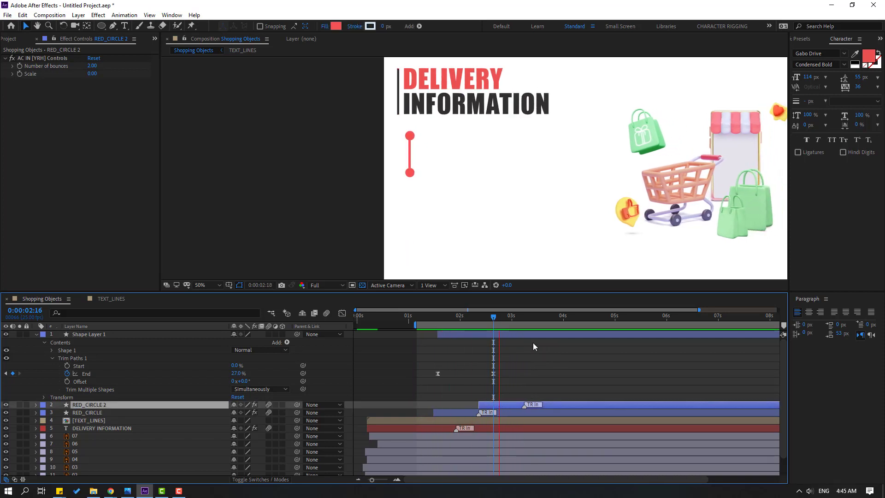
# Add a hold keyframe for the line's Trim Paths End just past 3 seconds and keyframe End at 64% at 0:00:04:07
pyautogui.click(492, 318)
pyautogui.moveTo(492, 319); pyautogui.dragTo(578, 318)
pyautogui.click(81, 337)
pyautogui.click(13, 373)
pyautogui.moveTo(237, 373); pyautogui.dragTo(244, 374)
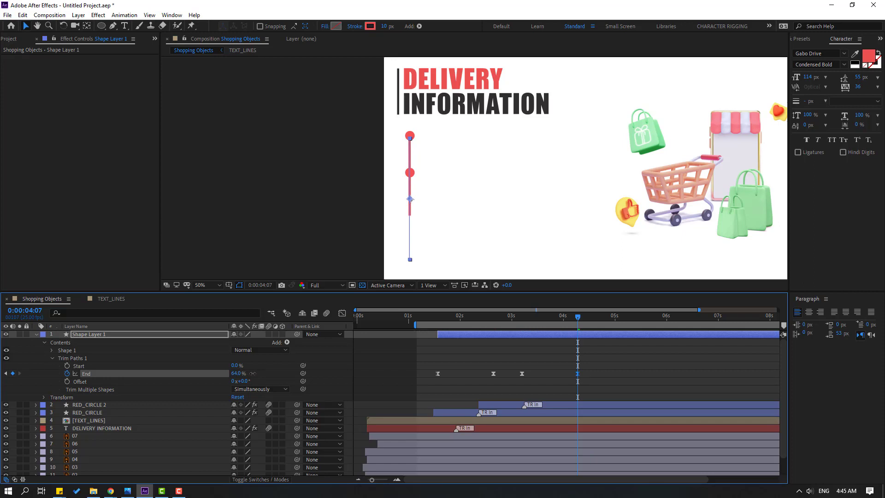
pyautogui.click(640, 373)
# Duplicate RED_CIRCLE 2, start the copy just past the 4-second mark, and move it down to the line's lower tip
pyautogui.click(88, 406)
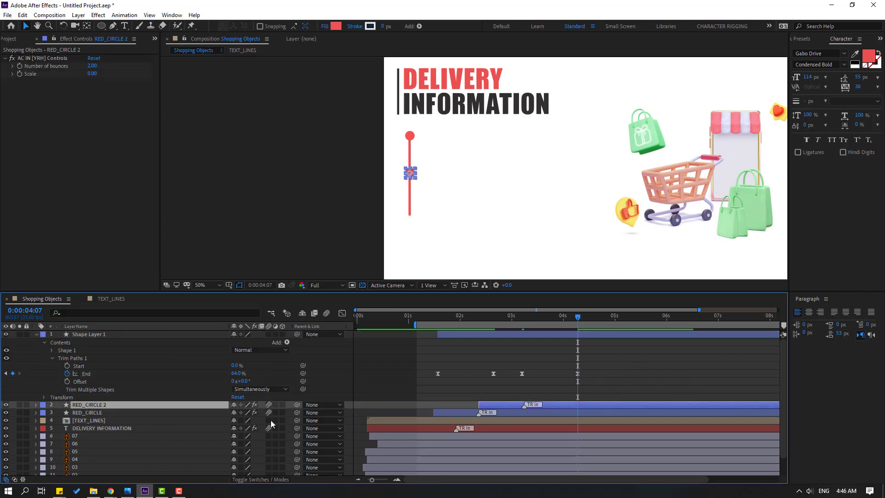
pyautogui.hotkey('ctrl', 'd')
pyautogui.moveTo(494, 406); pyautogui.dragTo(582, 406)
pyautogui.moveTo(412, 171); pyautogui.dragTo(416, 178)
pyautogui.hotkey('shift', 'Down')
pyautogui.hotkey('shift', 'Down')
pyautogui.hotkey('shift', 'Down')
pyautogui.hotkey('shift', 'Down')
pyautogui.hotkey('shift', 'Down')
pyautogui.hotkey('shift', 'Down')
pyautogui.hotkey('shift', 'Down')
pyautogui.hotkey('shift', 'Down')
pyautogui.hotkey('shift', 'Down')
pyautogui.hotkey('shift', 'Down')
pyautogui.hotkey('shift', 'Down')
pyautogui.hotkey('shift', 'Down')
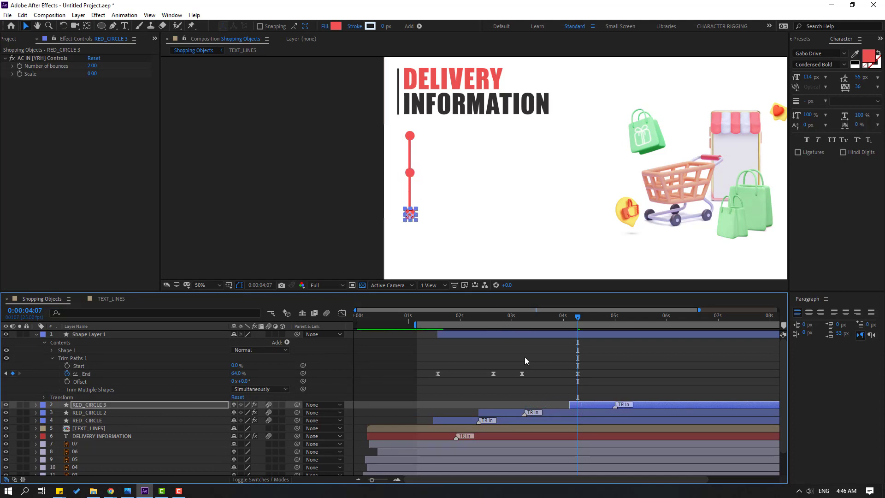
pyautogui.click(594, 370)
# Preview the line and circles while trying slightly earlier start times for RED_CIRCLE 2
pyautogui.moveTo(559, 317); pyautogui.dragTo(582, 318)
pyautogui.press('space')
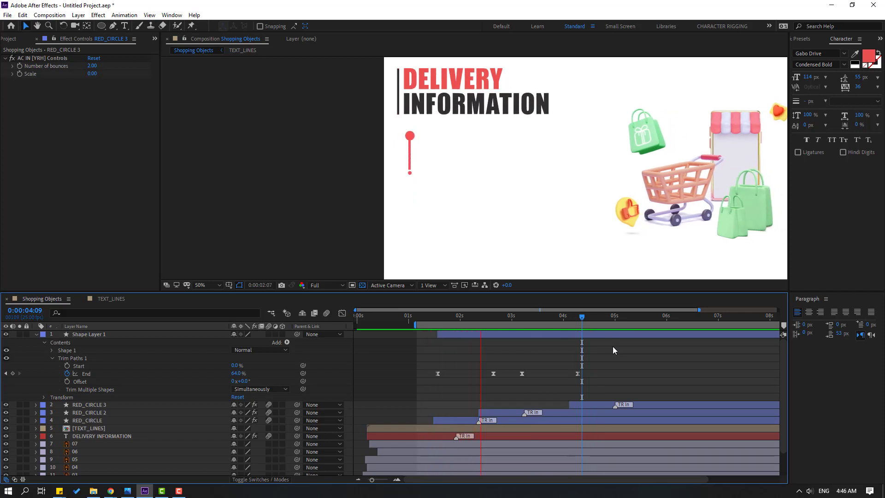
pyautogui.press('space')
pyautogui.click(477, 317)
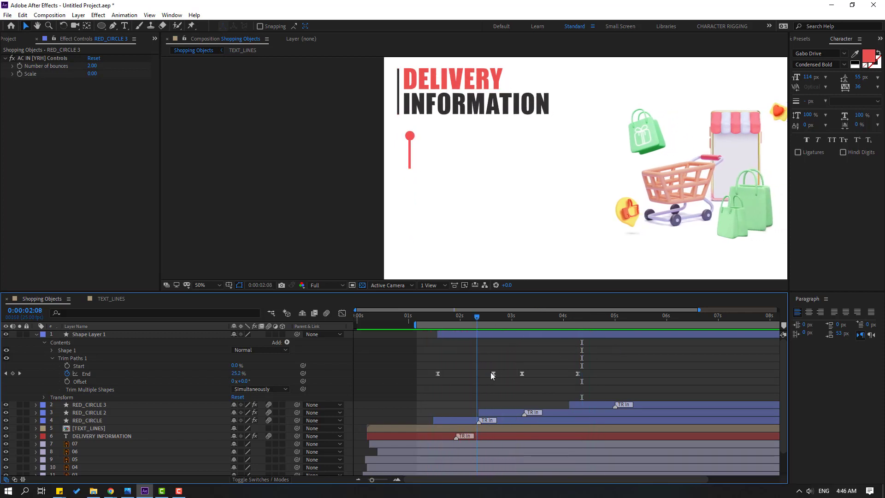
pyautogui.click(498, 413)
pyautogui.moveTo(505, 413); pyautogui.dragTo(499, 411)
pyautogui.press('space')
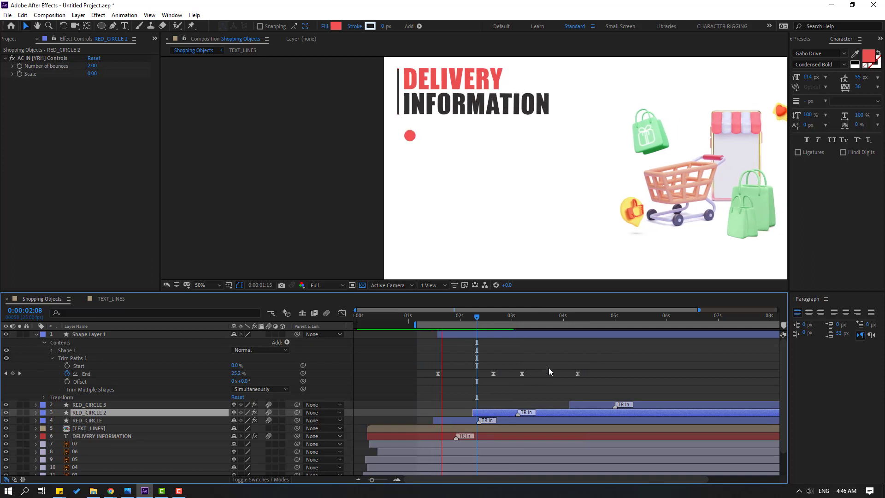
pyautogui.moveTo(491, 412); pyautogui.dragTo(482, 412)
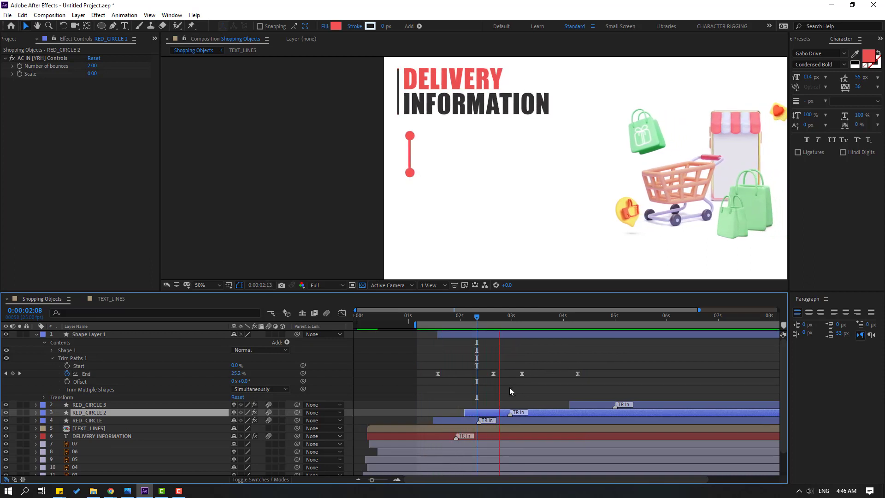
pyautogui.moveTo(478, 412); pyautogui.dragTo(492, 412)
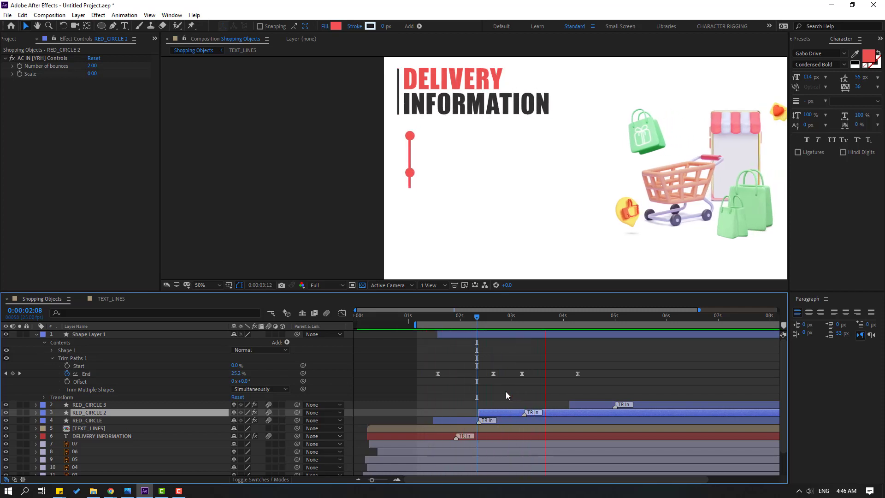
# Add a hold keyframe for Shape Layer 1's Trim Paths End at 0:00:04:20 and keyframe End at 100% at 0:00:05:15
pyautogui.moveTo(584, 320); pyautogui.dragTo(605, 321)
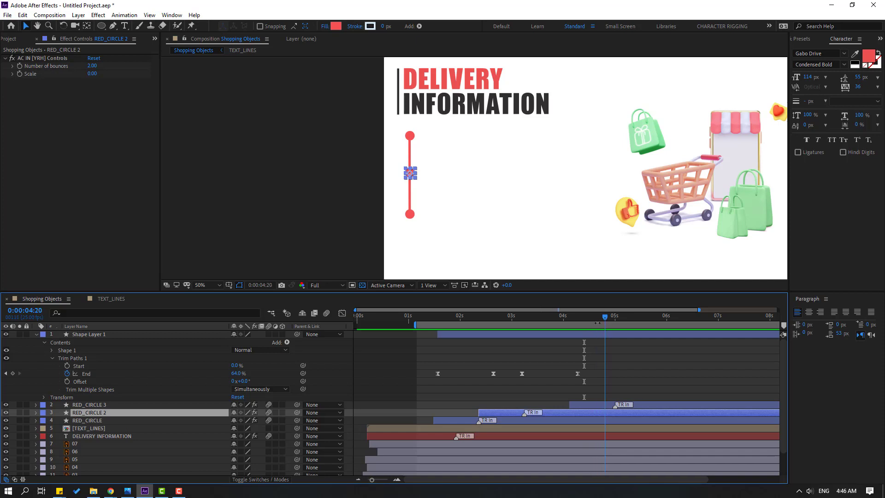
pyautogui.click(12, 373)
pyautogui.moveTo(619, 320); pyautogui.dragTo(646, 319)
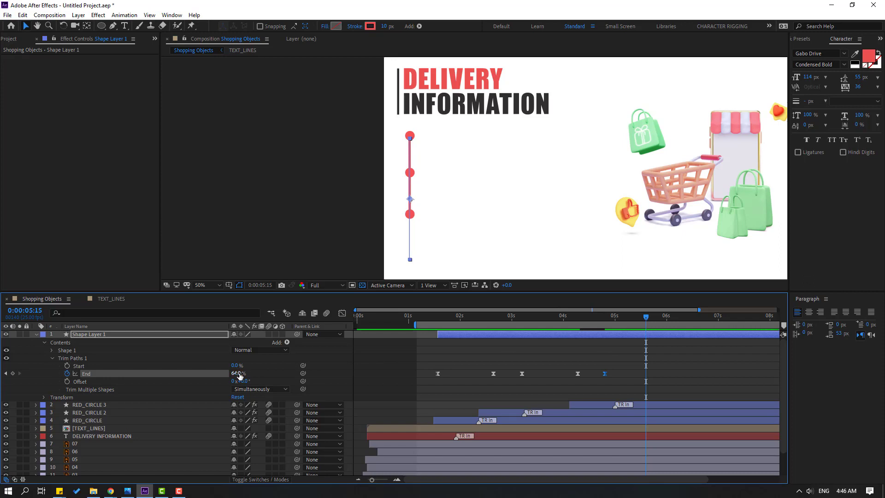
pyautogui.moveTo(238, 376); pyautogui.dragTo(255, 371)
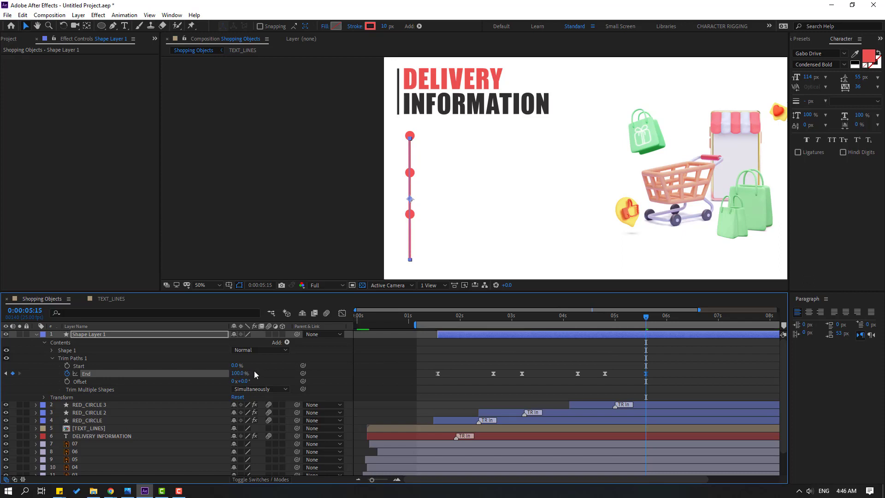
pyautogui.click(685, 373)
# Duplicate RED_CIRCLE 3, start the copy between the 5- and 6-second marks, and move it down to the line's bottom end
pyautogui.click(96, 405)
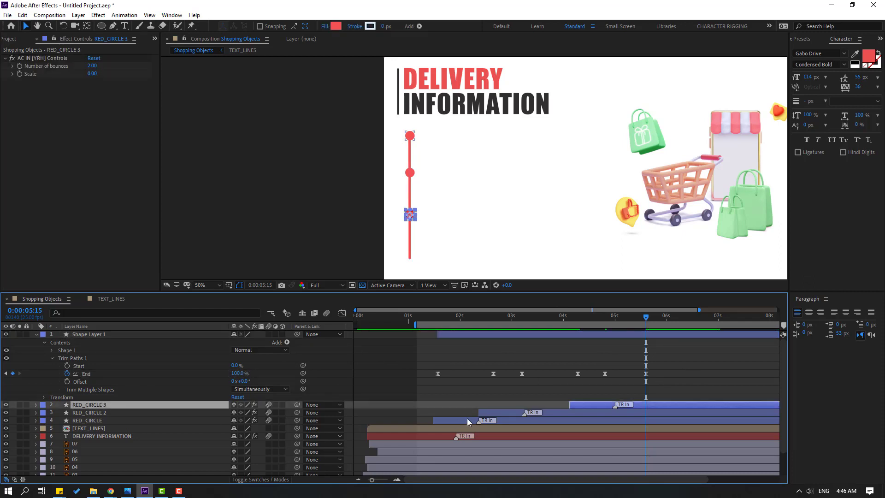
pyautogui.hotkey('ctrl', 'd')
pyautogui.moveTo(584, 406); pyautogui.dragTo(644, 406)
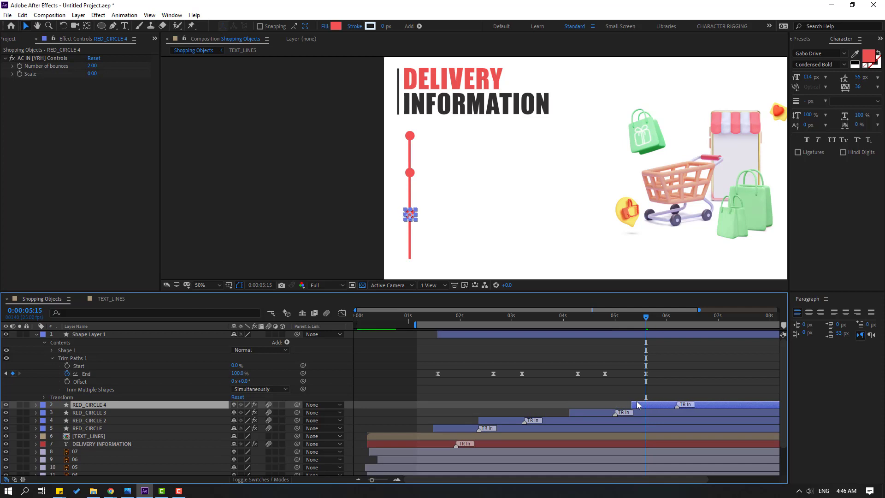
pyautogui.hotkey('shift', 'Down')
pyautogui.hotkey('shift', 'Down')
pyautogui.hotkey('shift', 'Down')
pyautogui.hotkey('shift', 'Down')
pyautogui.hotkey('shift', 'Down')
pyautogui.hotkey('shift', 'Down')
pyautogui.hotkey('shift', 'Down')
pyautogui.hotkey('shift', 'Down')
pyautogui.hotkey('shift', 'Down')
pyautogui.hotkey('shift', 'Down')
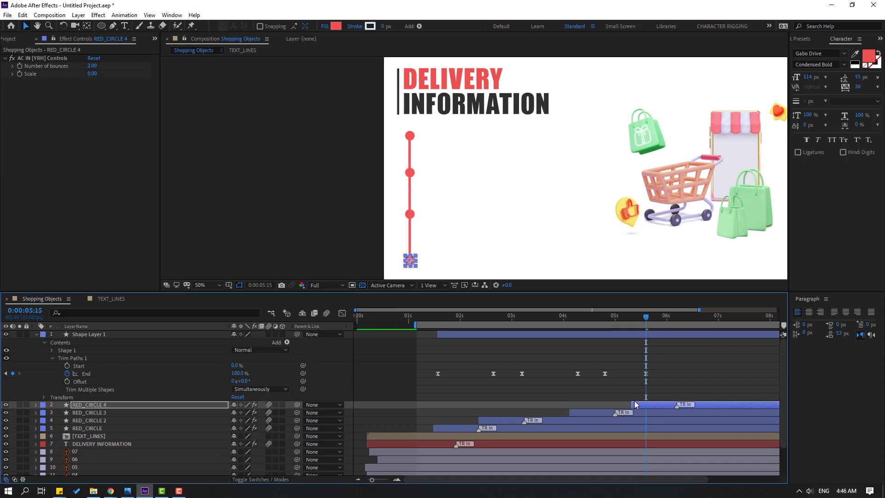
pyautogui.click(678, 367)
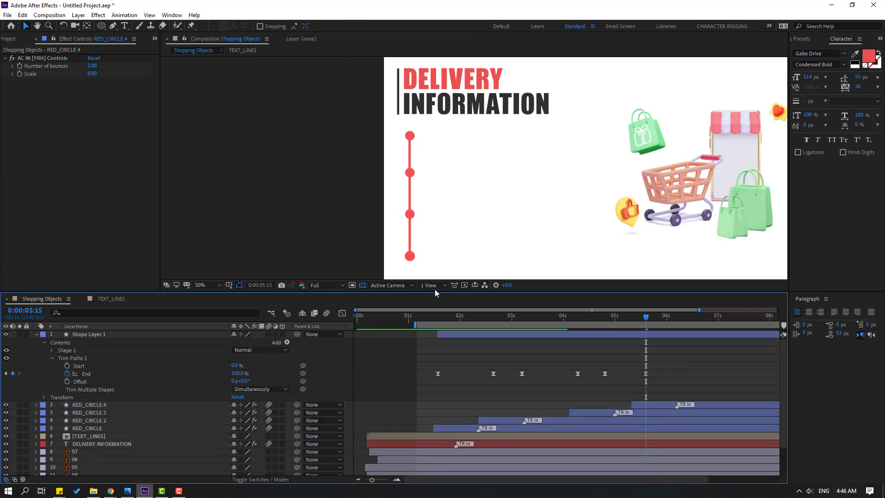
# Preview the full line animation and shift RED_CIRCLE 4 slightly later, to start about halfway between 5 and 6 seconds
pyautogui.press('space')
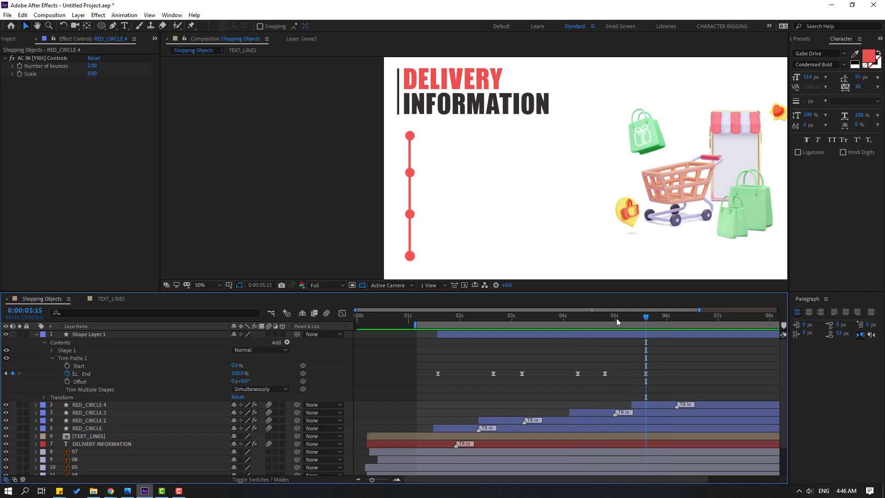
pyautogui.moveTo(616, 318); pyautogui.dragTo(655, 406)
pyautogui.moveTo(637, 326); pyautogui.dragTo(654, 324)
pyautogui.click(689, 372)
pyautogui.press('space')
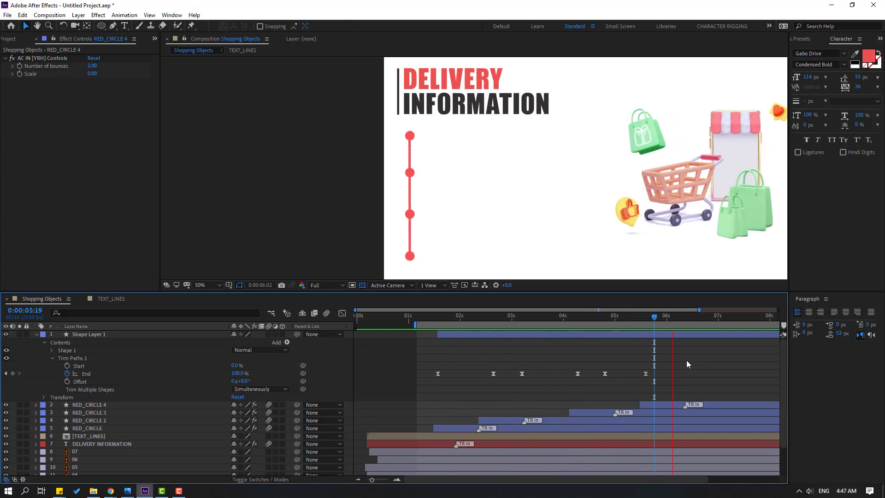
# Collapse Shape Layer 1, duplicate the DELIVERY INFORMATION text layer, and place the copy to the right of the upper circles
pyautogui.moveTo(668, 316); pyautogui.dragTo(689, 316)
pyautogui.click(36, 336)
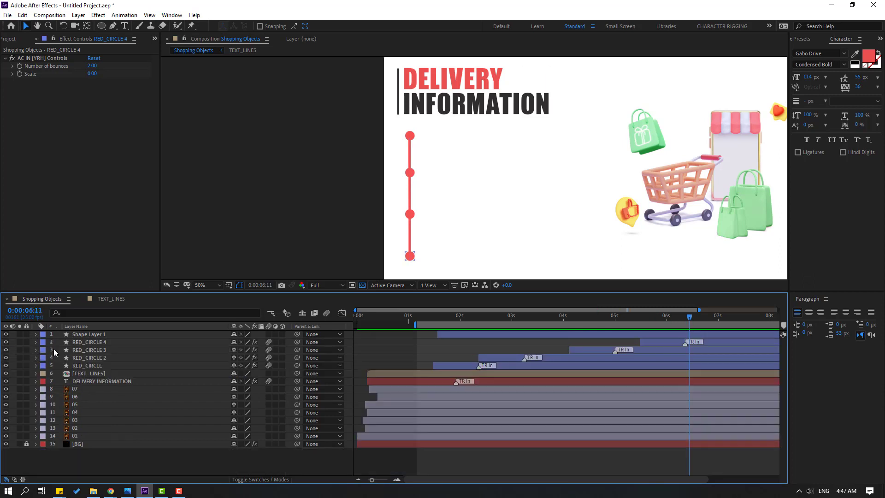
pyautogui.click(434, 81)
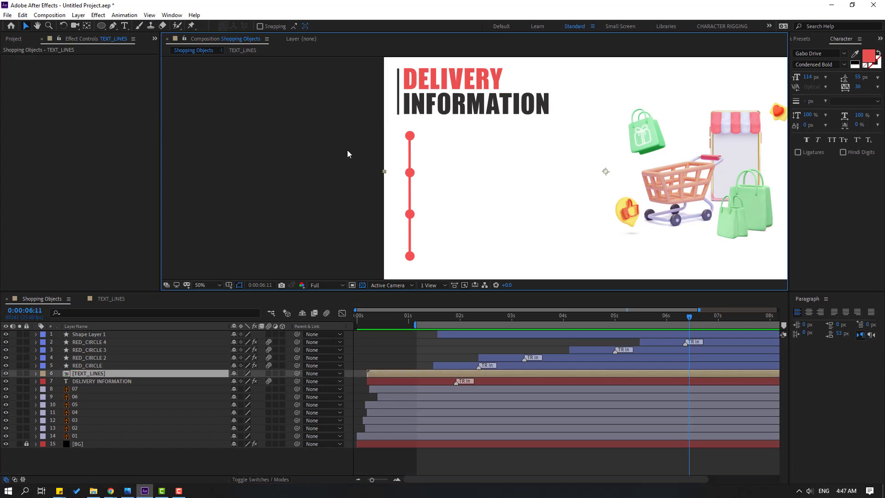
pyautogui.click(95, 382)
pyautogui.hotkey('ctrl', 'd')
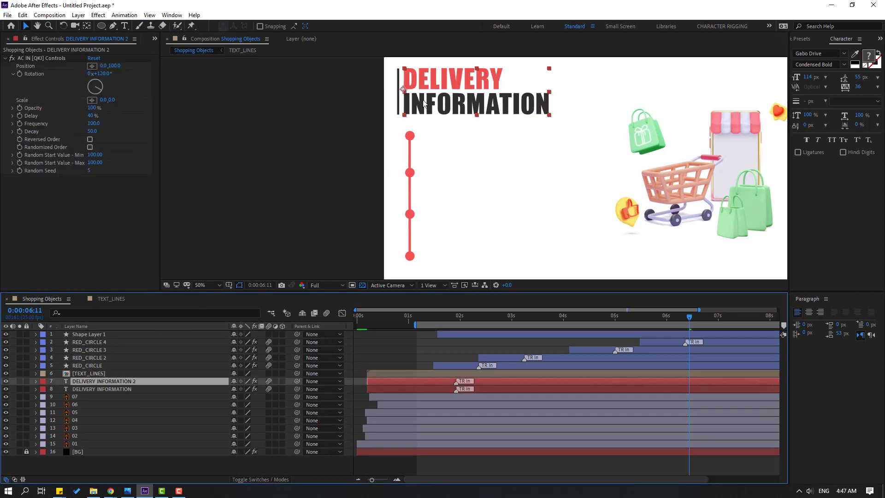
pyautogui.moveTo(543, 121); pyautogui.dragTo(562, 140)
pyautogui.moveTo(460, 151); pyautogui.dragTo(465, 183)
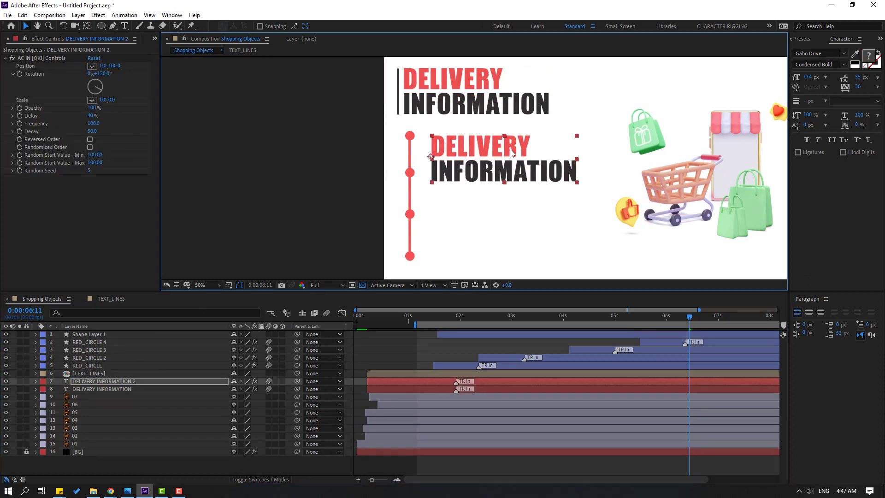
# Replace the duplicated title's text with "Storyboard"
pyautogui.doubleClick(469, 151)
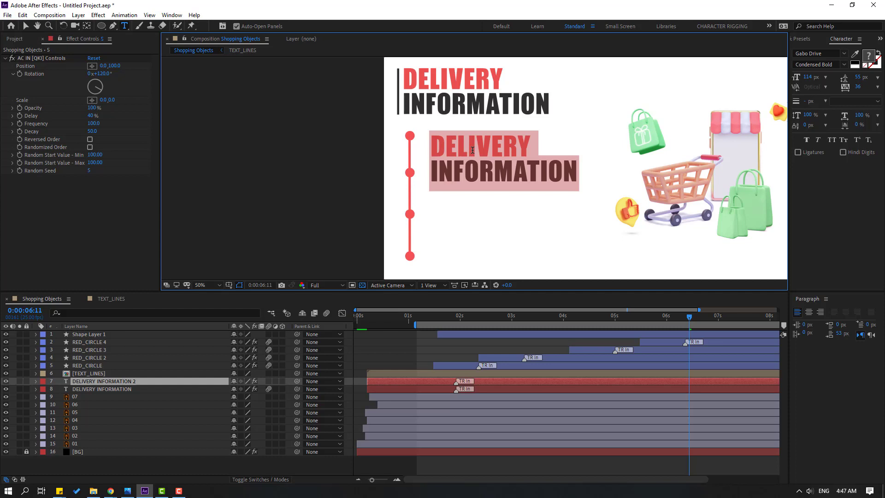
pyautogui.write('Storyboard')
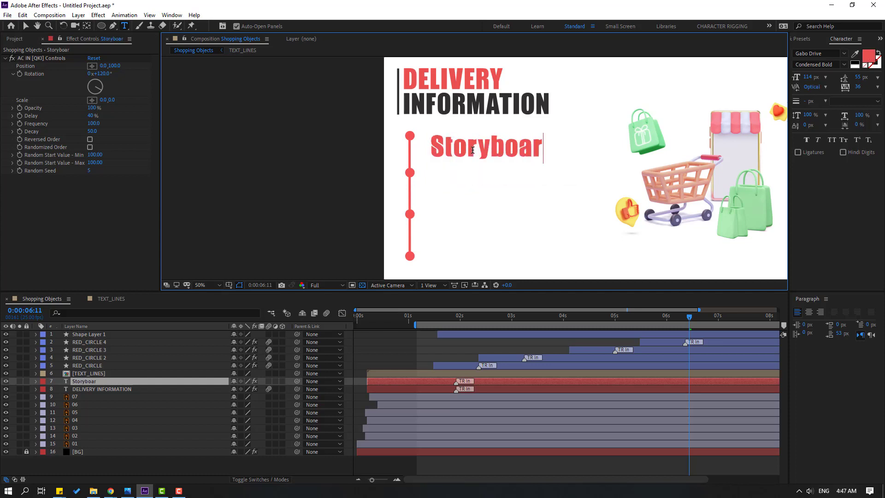
pyautogui.click(26, 26)
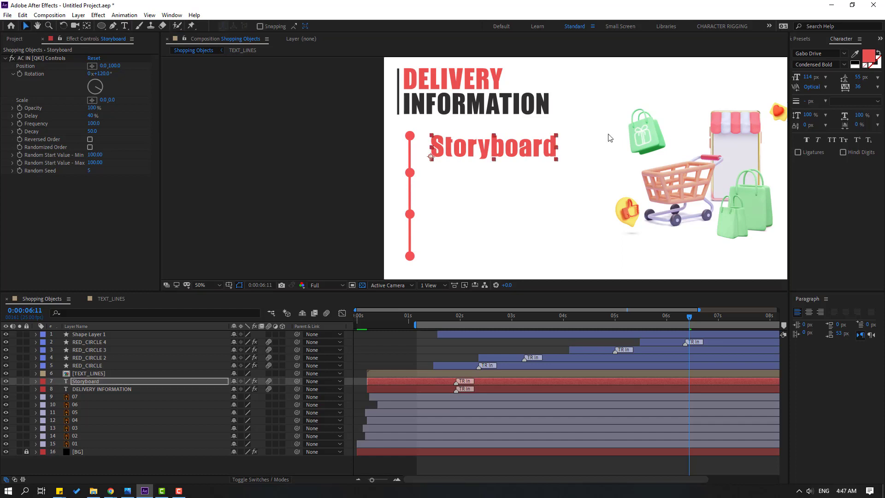
# Recolor the Storyboard text to the dark gray of the word INFORMATION and reduce its font size to 58 px
pyautogui.click(870, 57)
pyautogui.click(336, 418)
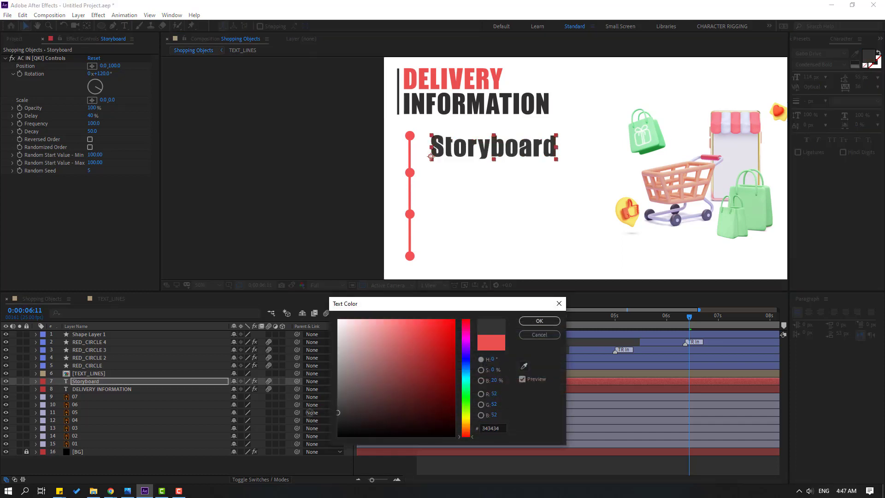
pyautogui.click(524, 366)
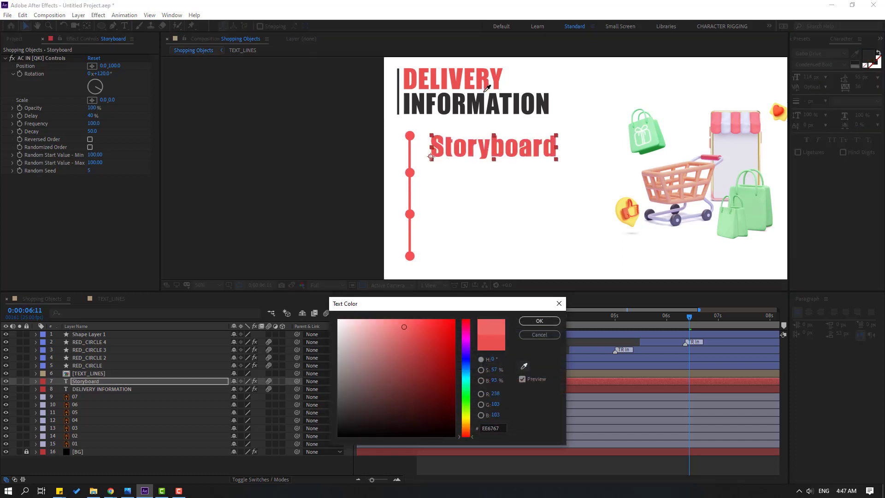
pyautogui.click(540, 320)
pyautogui.scroll(2, 468, 170)
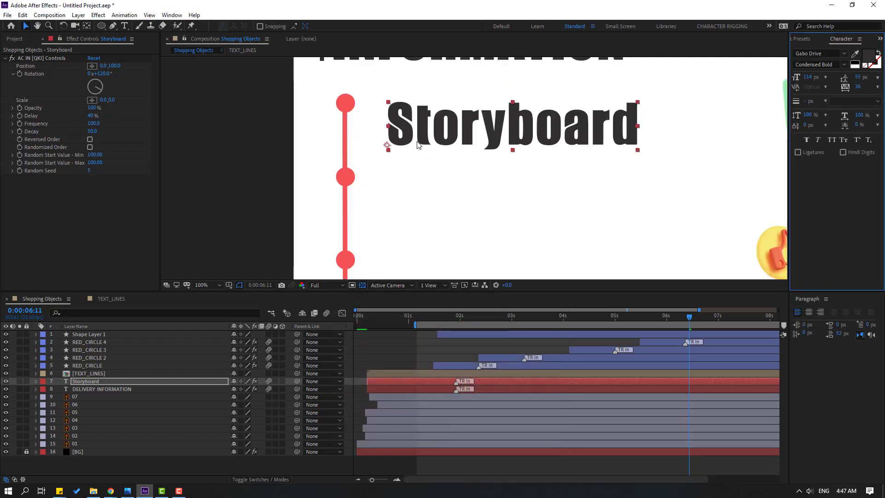
pyautogui.moveTo(810, 80); pyautogui.dragTo(784, 80)
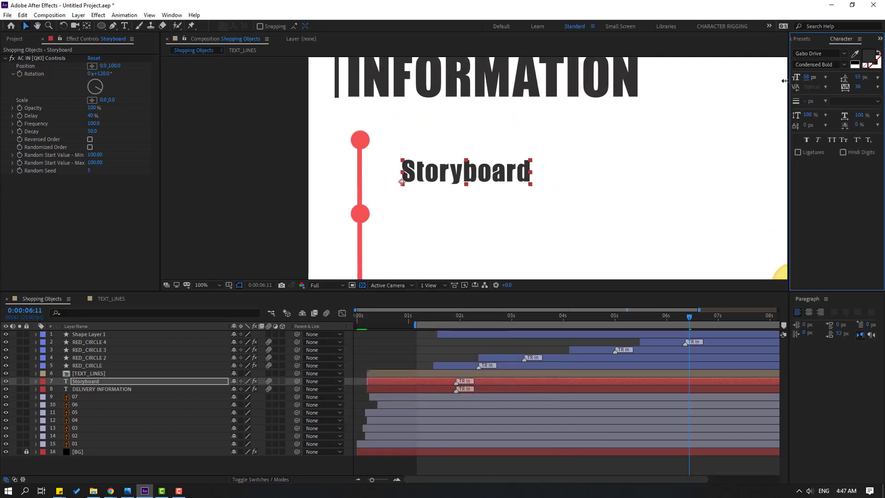
# Change the Storyboard text's font to Kanit Bold and move it up beside the first red circle
pyautogui.click(506, 176)
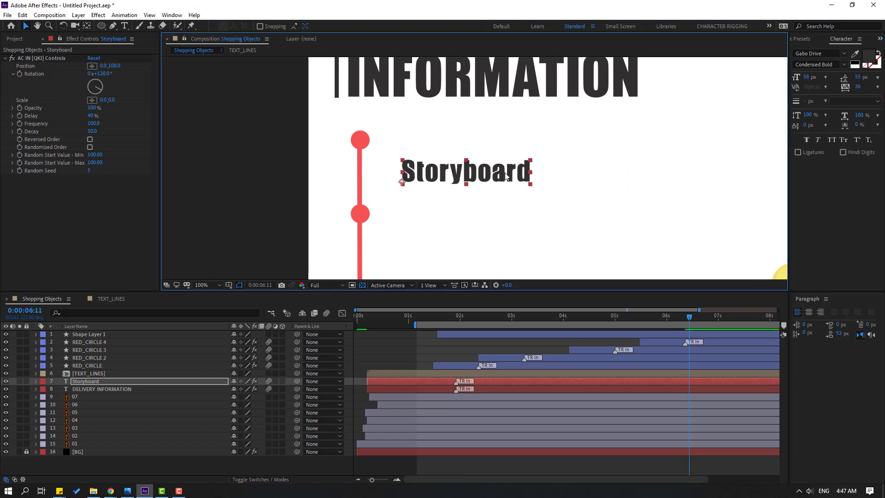
pyautogui.click(825, 53)
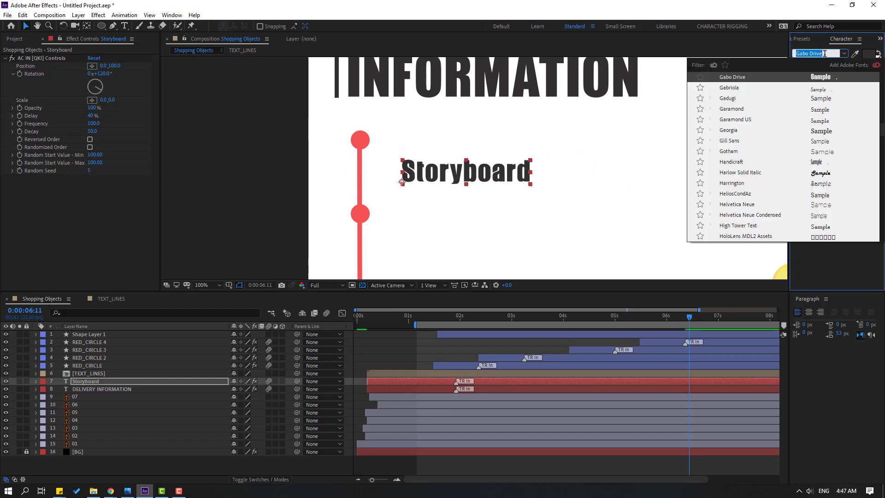
pyautogui.write('kanit')
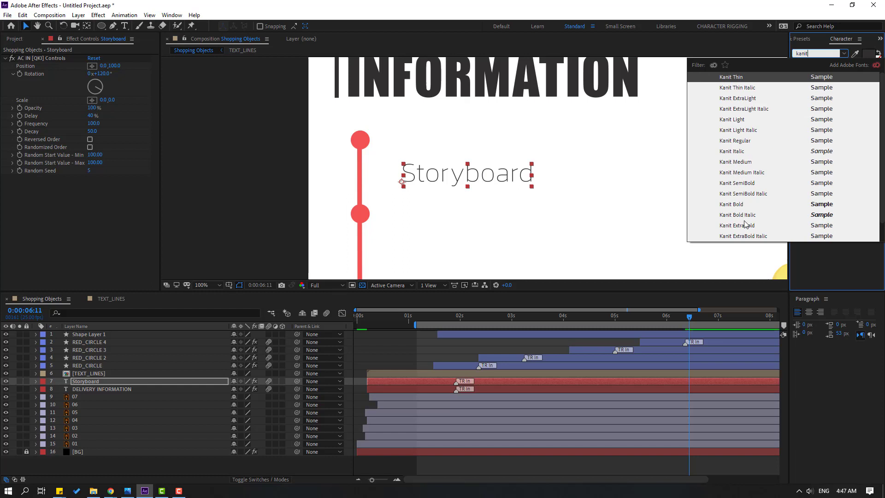
pyautogui.click(737, 204)
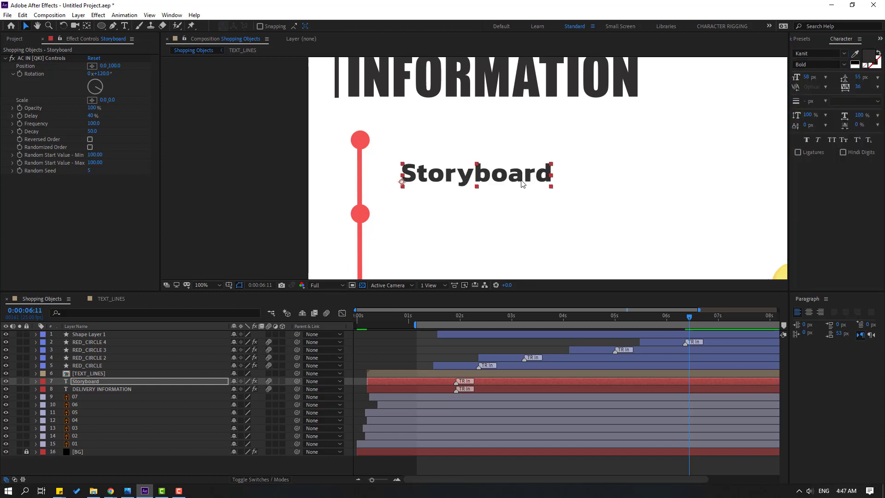
pyautogui.moveTo(513, 179); pyautogui.dragTo(508, 158)
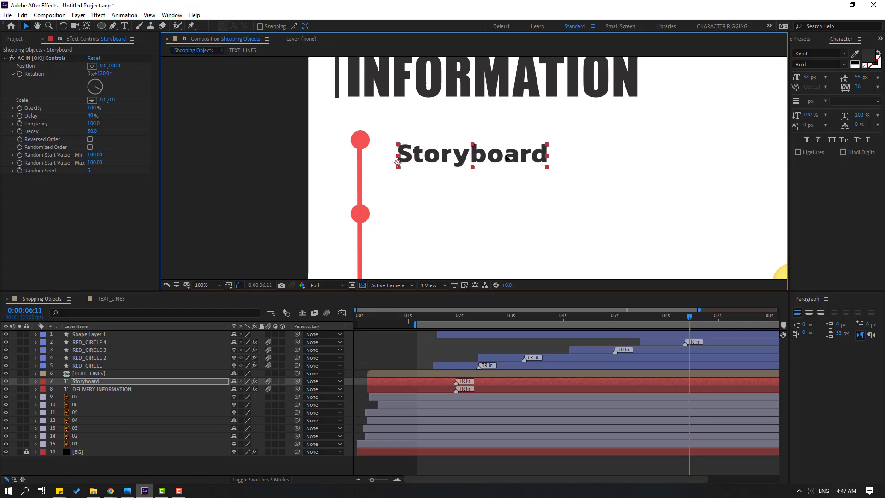
# Reduce the Storyboard text's font size to 45 px and nudge it slightly closer to the first circle
pyautogui.click(808, 78)
pyautogui.write('40')
pyautogui.press('Return')
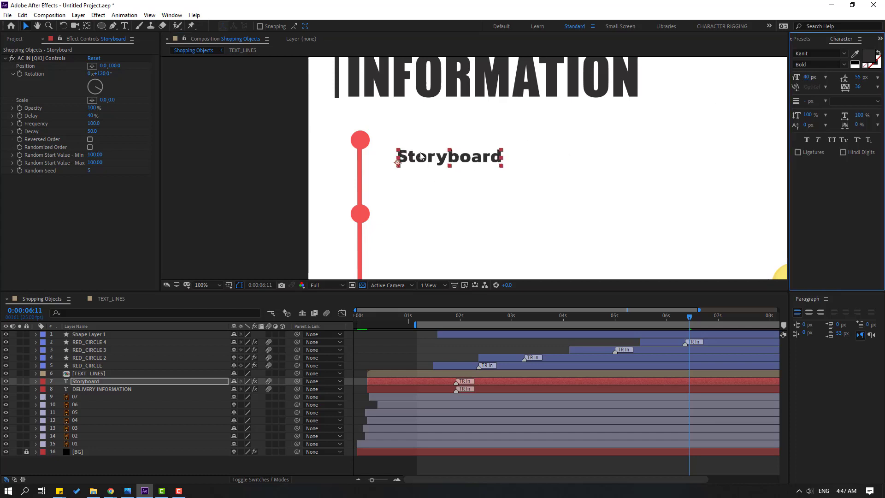
pyautogui.moveTo(421, 157); pyautogui.dragTo(418, 154)
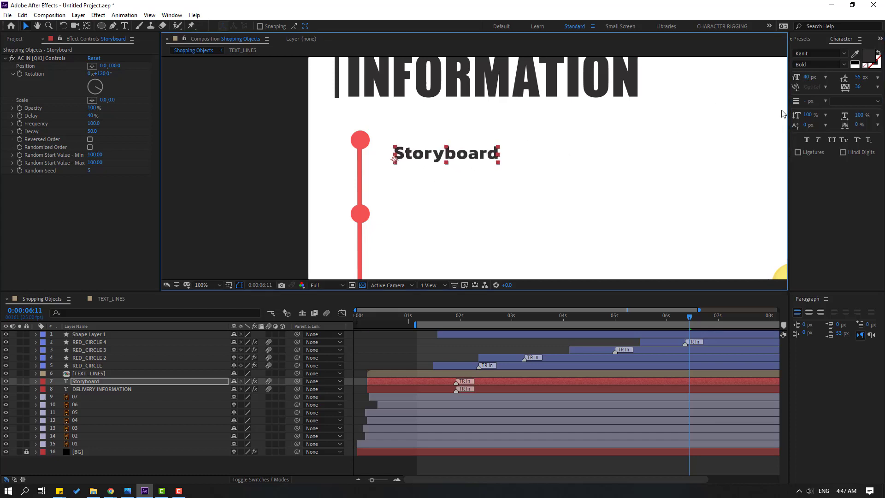
pyautogui.click(806, 78)
pyautogui.write('45')
pyautogui.press('Return')
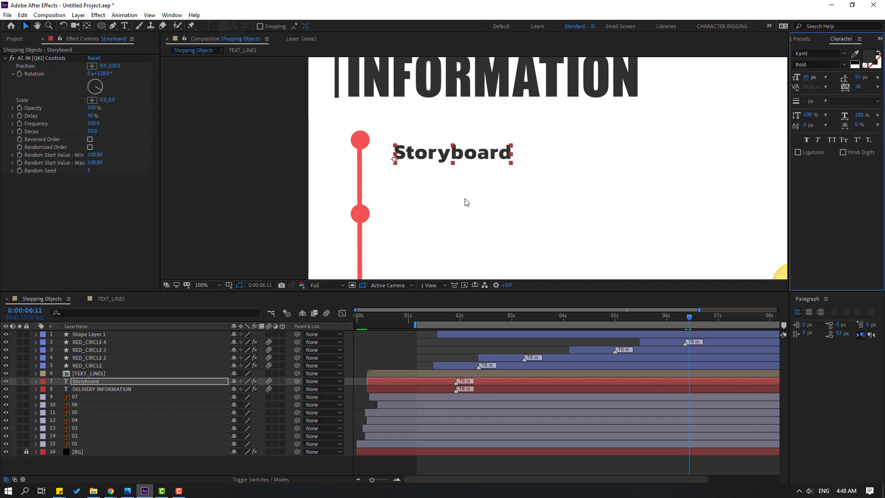
# Duplicate the Storyboard text layer and place the copy directly below the original
pyautogui.moveTo(462, 211); pyautogui.dragTo(457, 181)
pyautogui.moveTo(435, 154); pyautogui.dragTo(449, 183)
pyautogui.press('.')
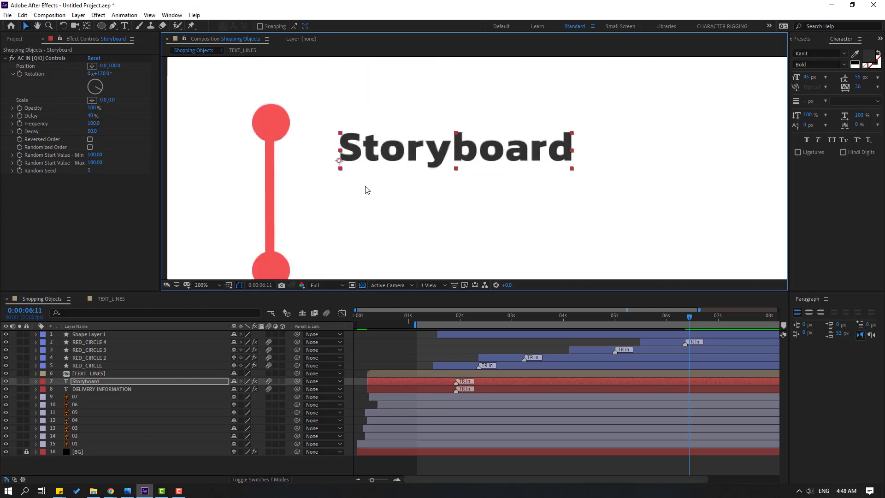
pyautogui.moveTo(365, 188); pyautogui.dragTo(415, 182)
pyautogui.hotkey('ctrl', 'd')
pyautogui.hotkey('shift', 'Down')
pyautogui.hotkey('shift', 'Down')
pyautogui.hotkey('shift', 'Down')
pyautogui.hotkey('shift', 'Down')
pyautogui.hotkey('shift', 'Down')
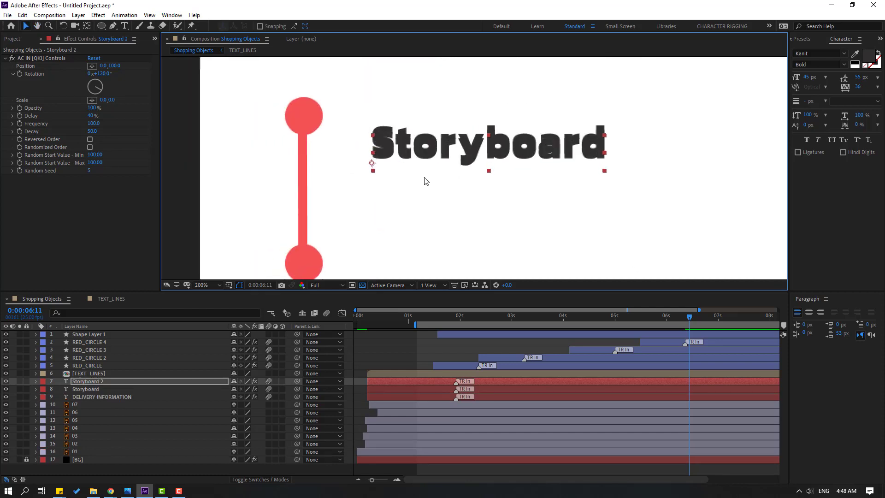
pyautogui.press('Down')
pyautogui.press('Down')
pyautogui.press('Down')
pyautogui.press('Down')
pyautogui.press('Down')
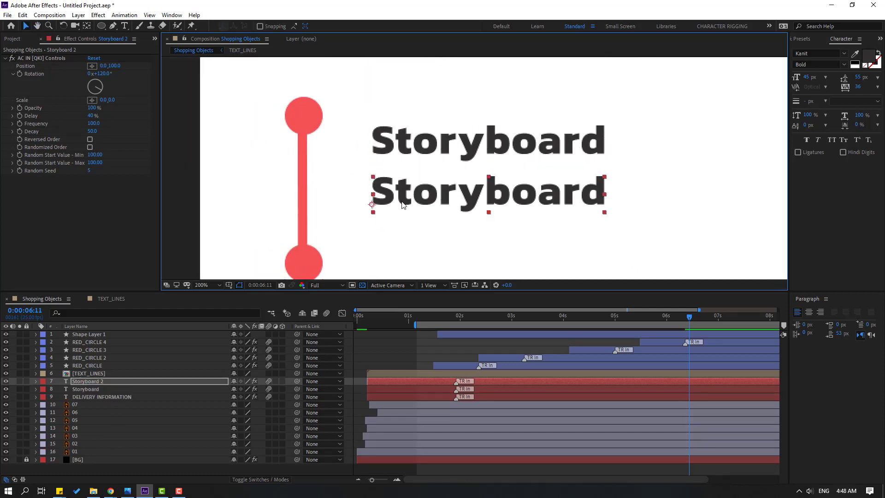
# Replace the lower copy's text with "31.03.2022 | 09:15"
pyautogui.doubleClick(402, 193)
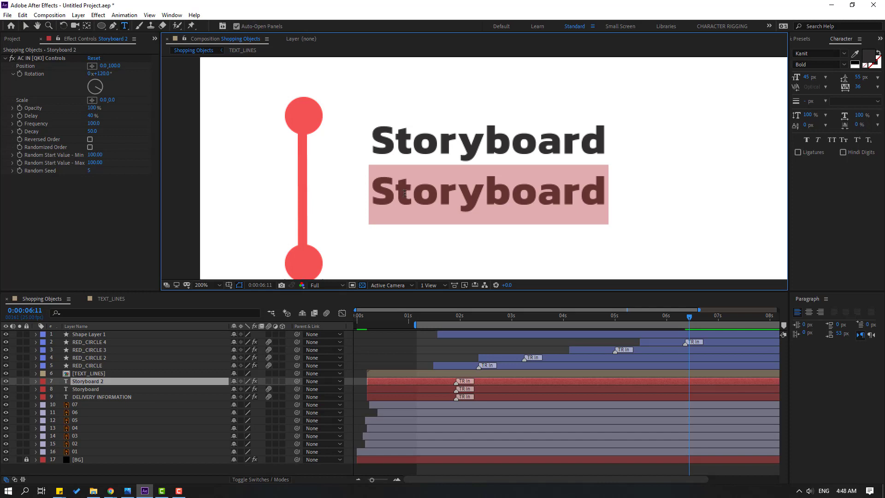
pyautogui.write('31.')
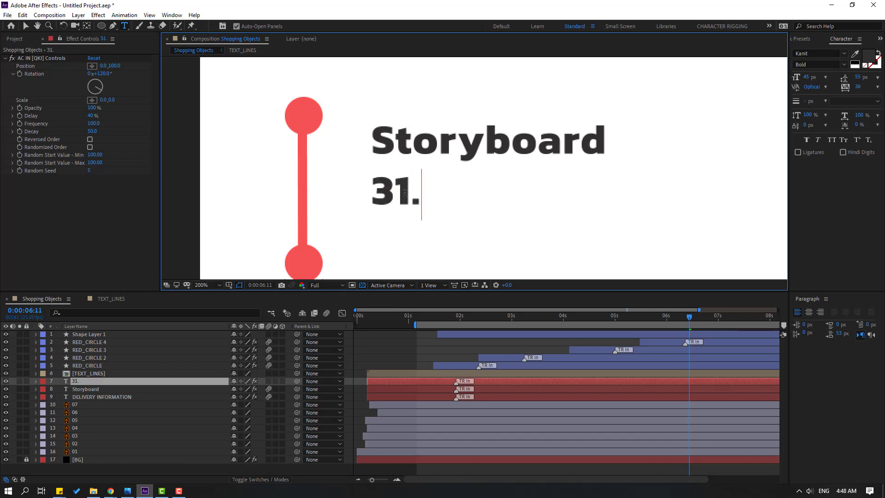
pyautogui.write('03.2022')
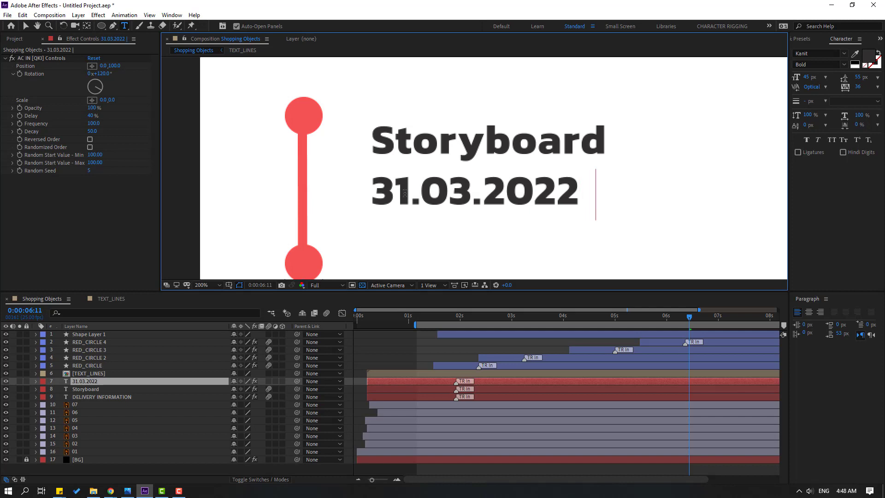
pyautogui.write('  |')
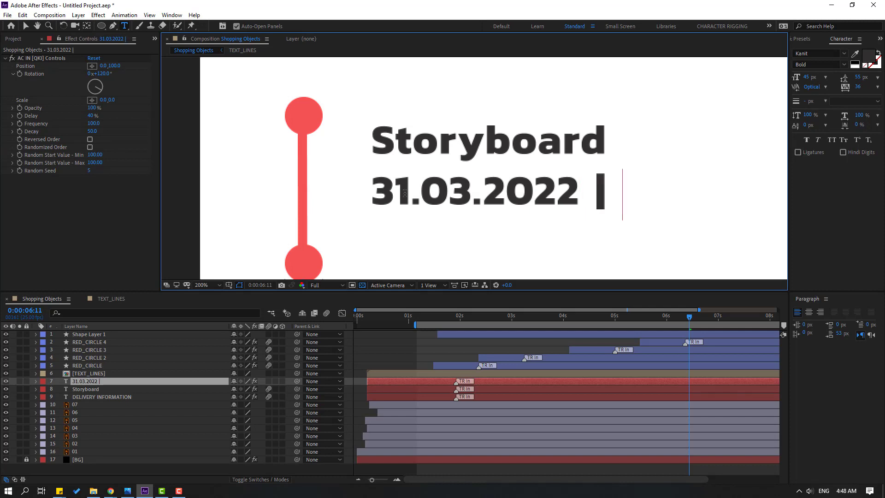
pyautogui.write(' 09:15')
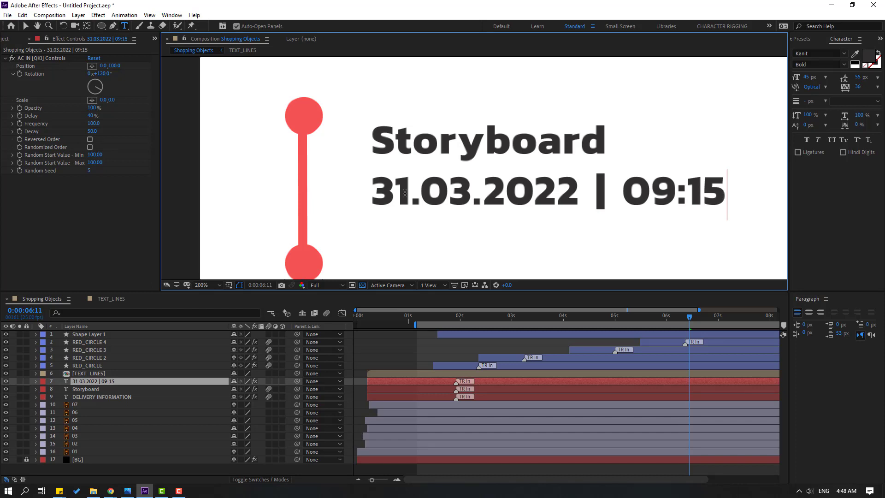
pyautogui.click(25, 26)
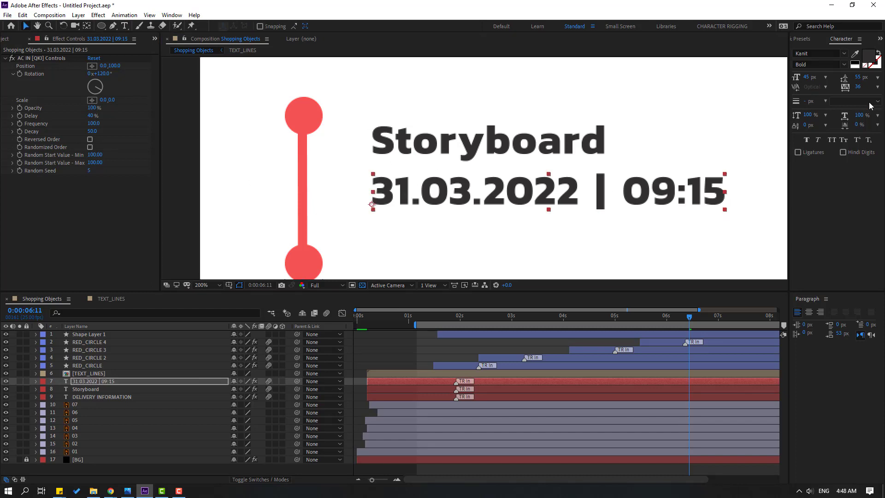
# Recolor the date text to the red of the circle line and reduce its font size to 36 px
pyautogui.click(869, 61)
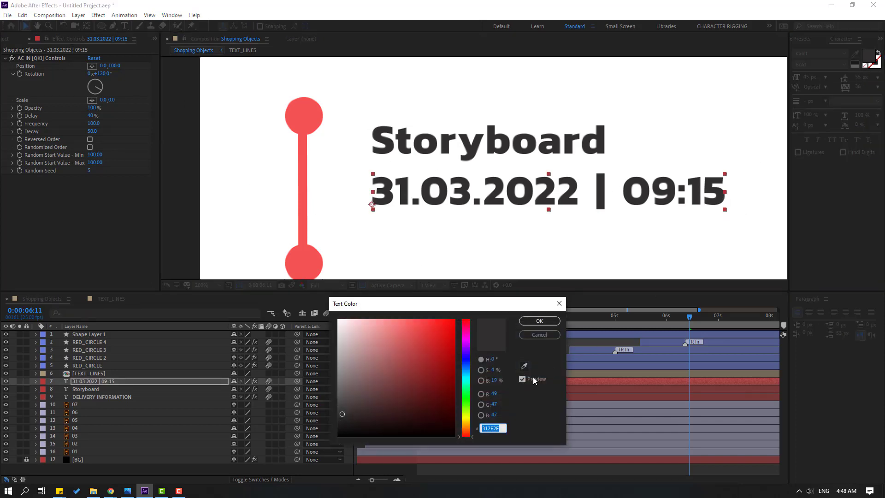
pyautogui.click(524, 366)
pyautogui.click(306, 182)
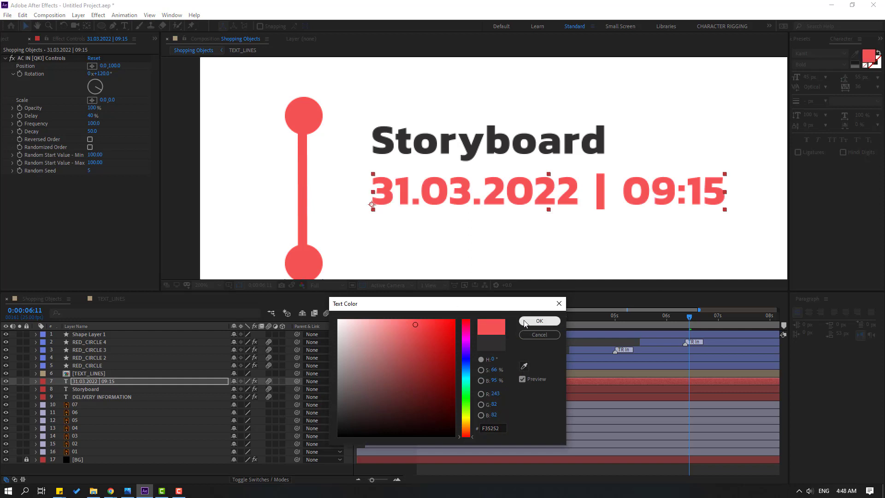
pyautogui.click(540, 320)
pyautogui.moveTo(807, 80); pyautogui.dragTo(802, 77)
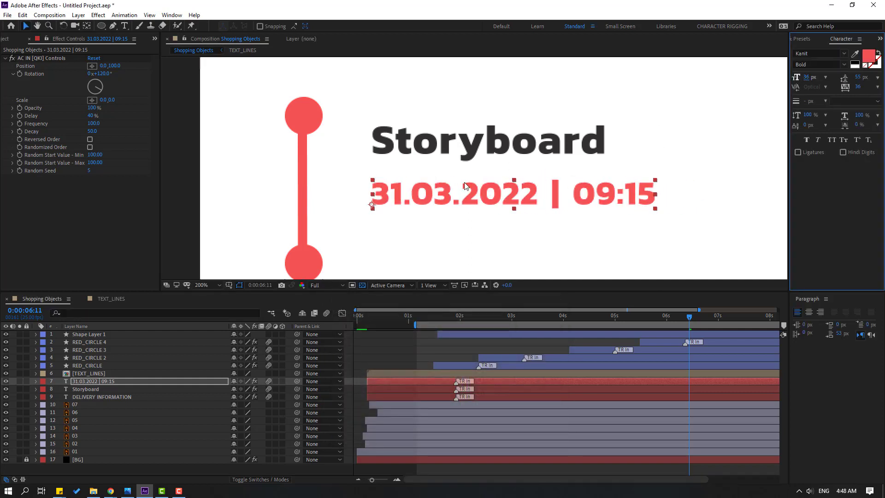
# Set the Storyboard text to All Caps, adjust its font size, and arrange it with the date line beside the first circle
pyautogui.moveTo(390, 184); pyautogui.dragTo(409, 200)
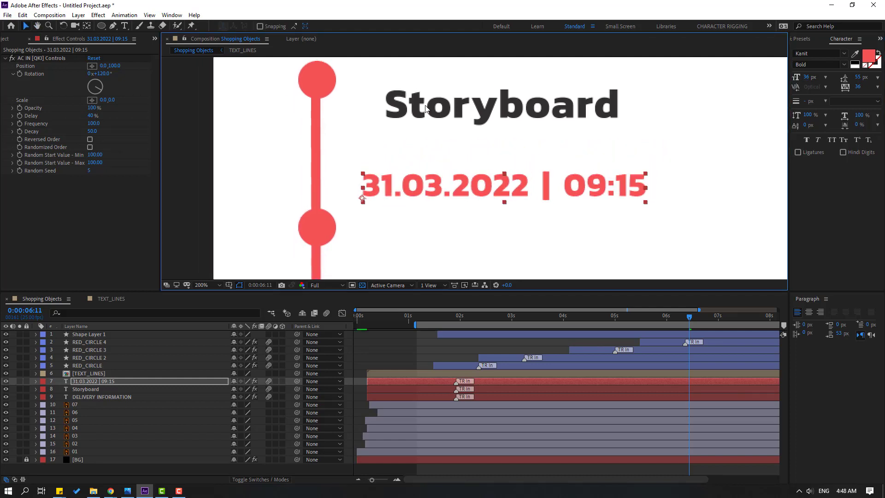
pyautogui.click(438, 108)
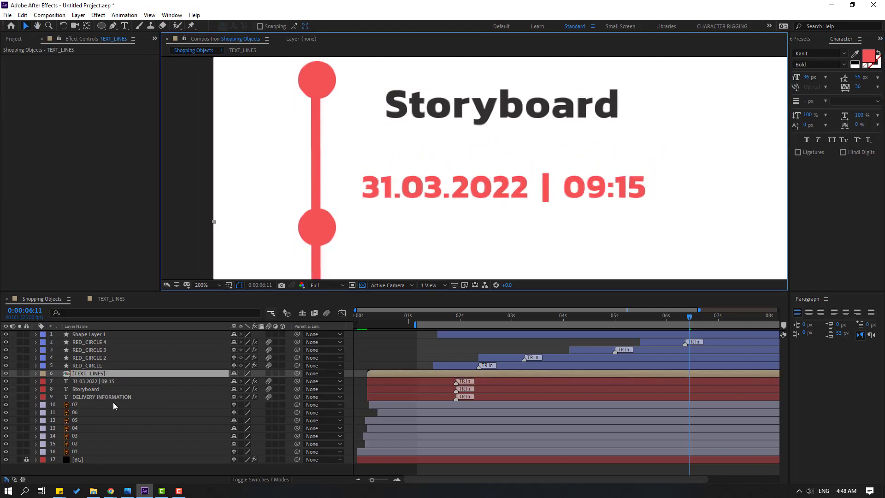
pyautogui.click(86, 389)
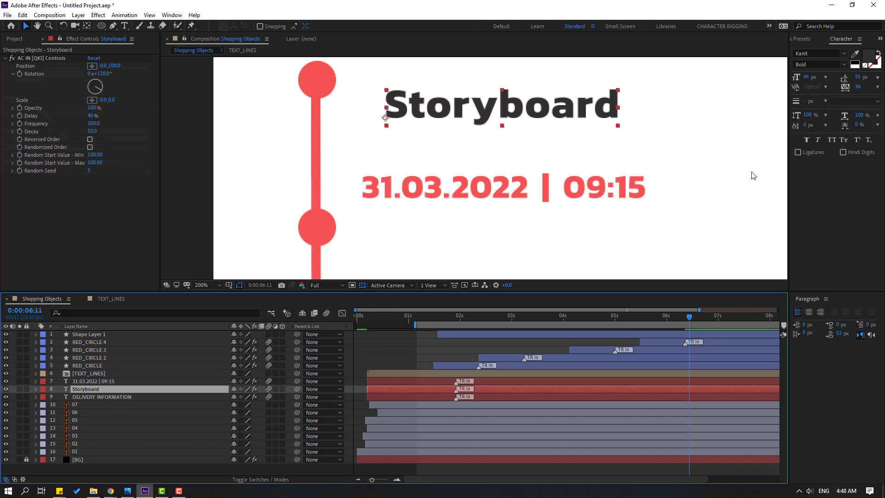
pyautogui.click(833, 143)
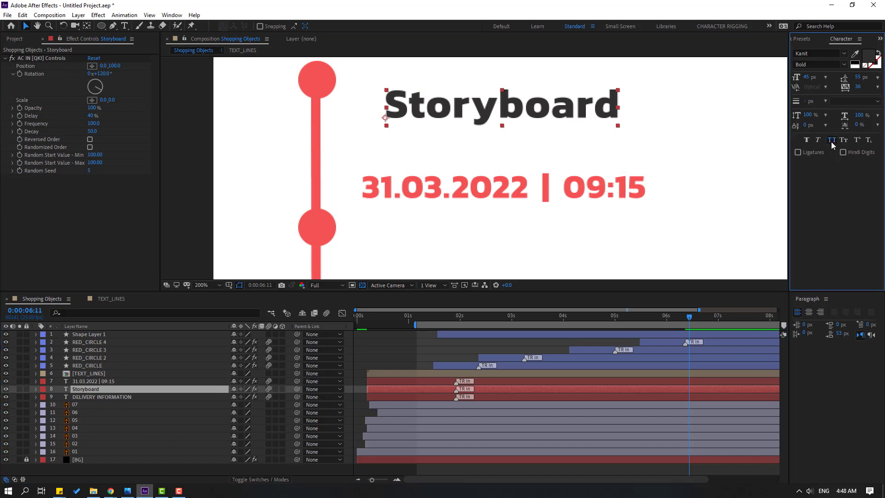
pyautogui.moveTo(806, 77); pyautogui.dragTo(809, 77)
pyautogui.moveTo(812, 77); pyautogui.dragTo(814, 77)
pyautogui.moveTo(448, 130); pyautogui.dragTo(386, 83)
# Delay the Storyboard layer to start at about 1.4 seconds and the date layer at about 1.6 seconds, and preview the animation
pyautogui.click(79, 391)
pyautogui.keyDown('shift'); pyautogui.click(85, 381); pyautogui.keyUp('shift')
pyautogui.scroll(-6, 472, 165)
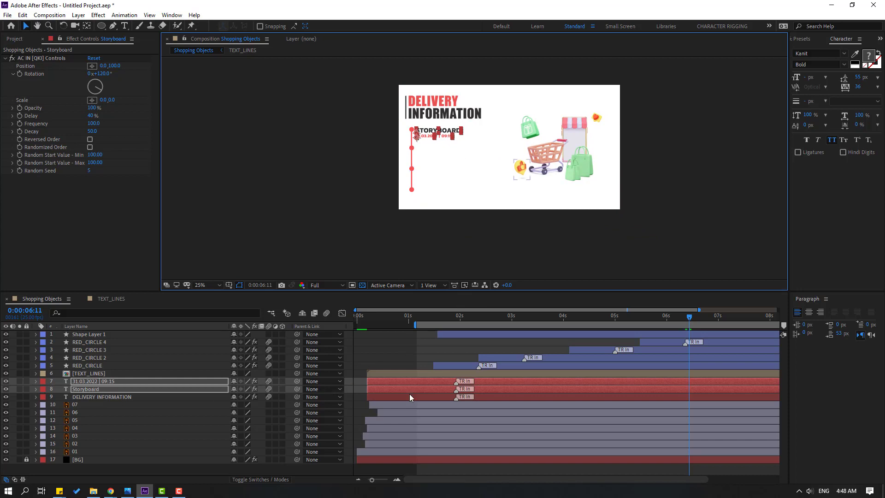
pyautogui.moveTo(385, 315); pyautogui.dragTo(454, 317)
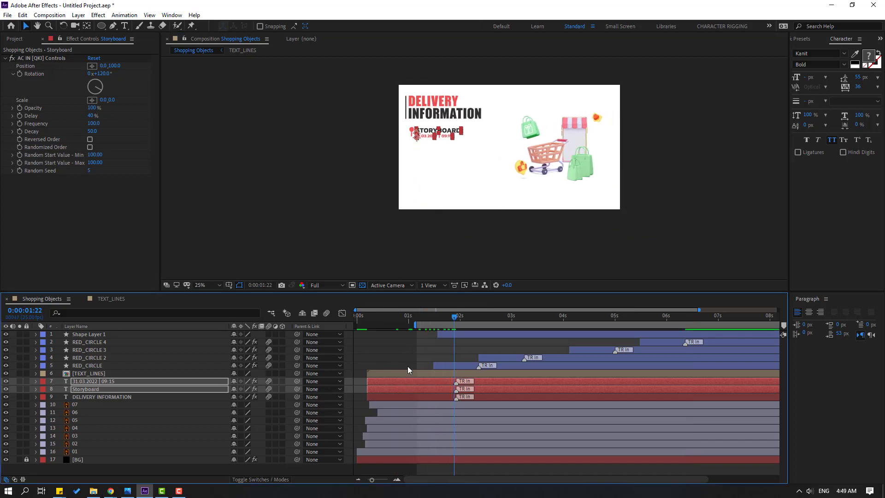
pyautogui.moveTo(388, 386); pyautogui.dragTo(458, 382)
pyautogui.moveTo(418, 316); pyautogui.dragTo(494, 315)
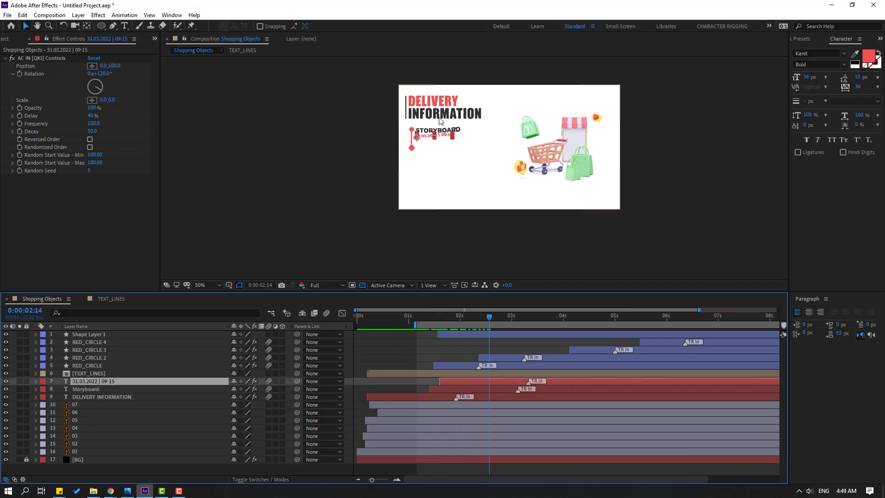
pyautogui.scroll(3, 425, 127)
pyautogui.moveTo(426, 128); pyautogui.dragTo(493, 202)
pyautogui.press('space')
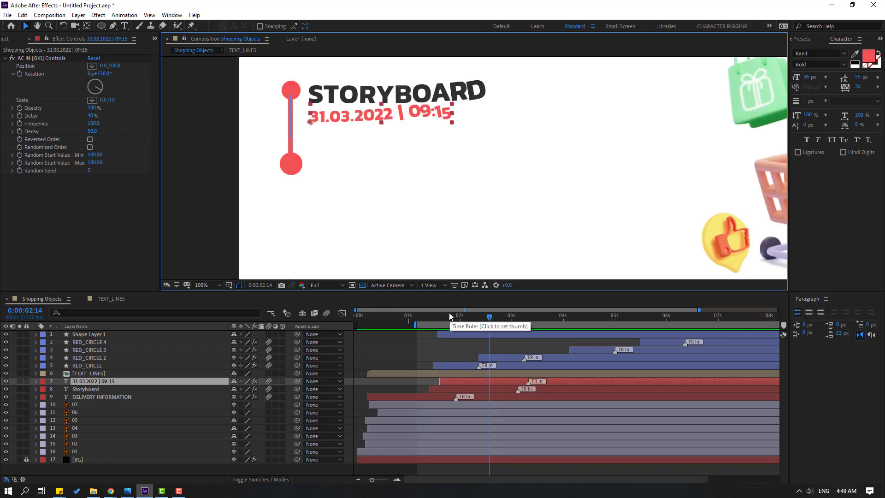
# Duplicate the Storyboard and date layers together and offset the copies to start about half a second after the originals
pyautogui.click(92, 388)
pyautogui.keyDown('ctrl'); pyautogui.click(91, 381); pyautogui.keyUp('ctrl')
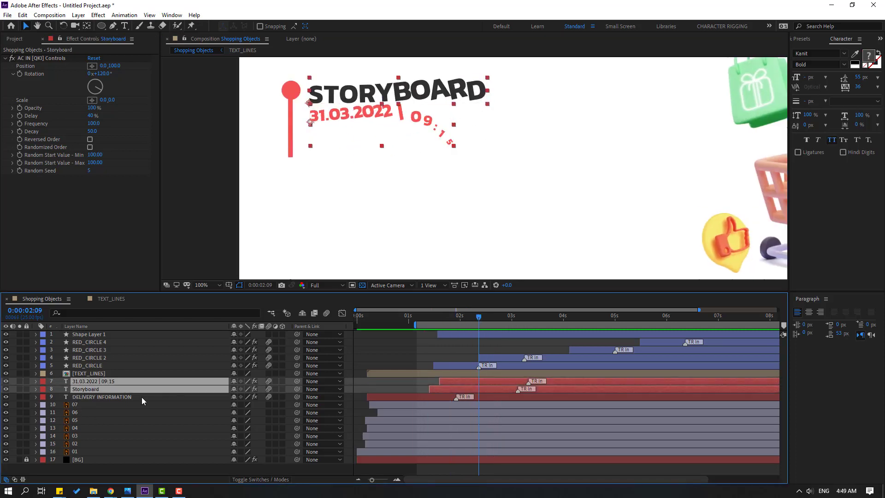
pyautogui.hotkey('ctrl', 'd')
pyautogui.moveTo(80, 401); pyautogui.dragTo(517, 390)
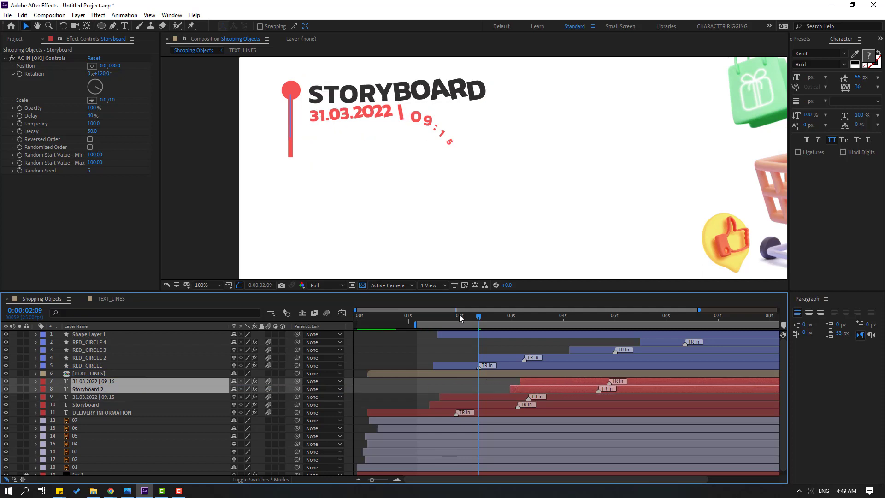
pyautogui.moveTo(462, 318); pyautogui.dragTo(497, 318)
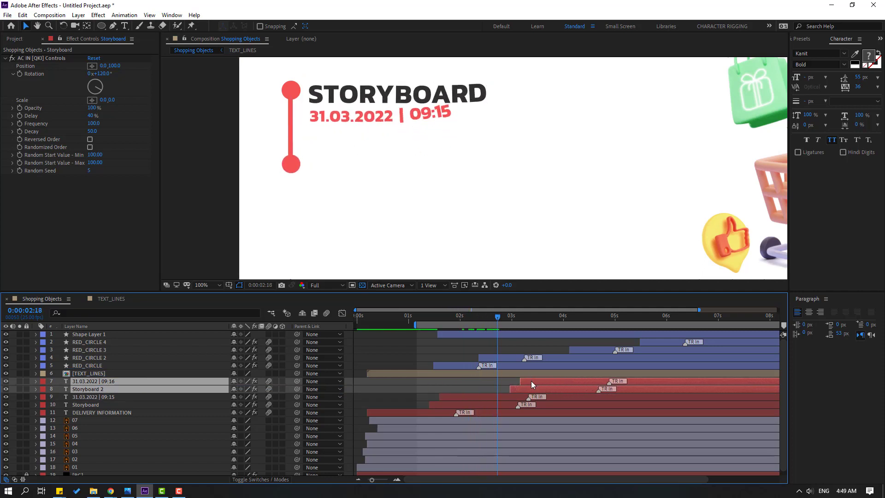
pyautogui.moveTo(532, 384); pyautogui.dragTo(480, 387)
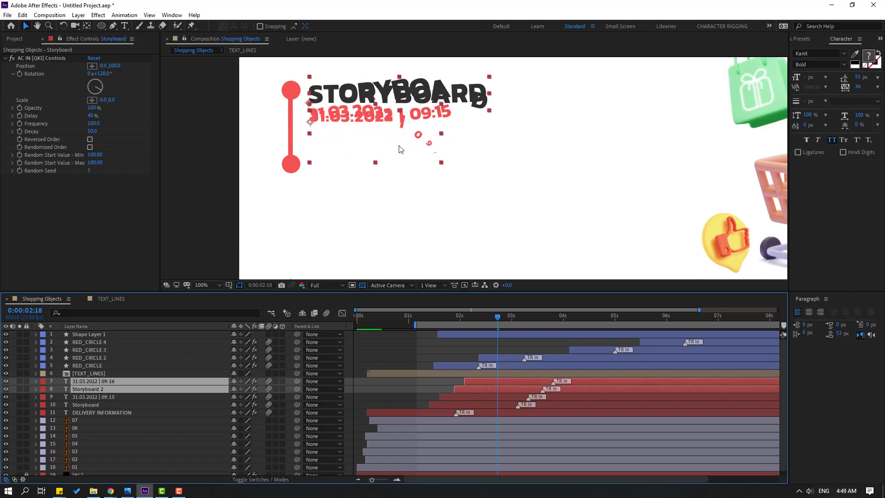
# Move the duplicated Storyboard and date texts down beside the second red circle
pyautogui.hotkey('shift', 'Down')
pyautogui.hotkey('shift', 'Down')
pyautogui.hotkey('shift', 'Down')
pyautogui.hotkey('shift', 'Down')
pyautogui.hotkey('shift', 'Down')
pyautogui.hotkey('shift', 'Down')
pyautogui.hotkey('shift', 'Down')
pyautogui.hotkey('shift', 'Down')
pyautogui.hotkey('shift', 'Down')
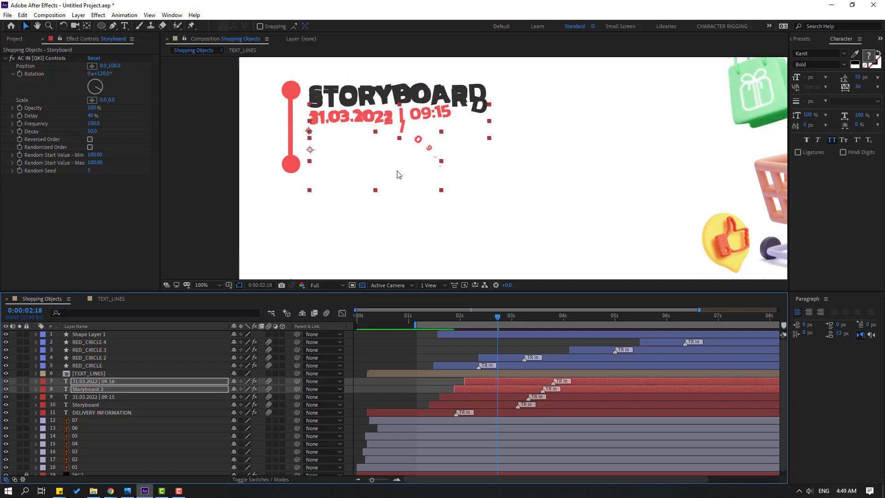
pyautogui.hotkey('shift', 'Down')
pyautogui.hotkey('shift', 'Down')
pyautogui.hotkey('shift', 'Down')
pyautogui.hotkey('shift', 'Down')
pyautogui.hotkey('shift', 'Down')
pyautogui.hotkey('shift', 'Down')
pyautogui.hotkey('shift', 'Down')
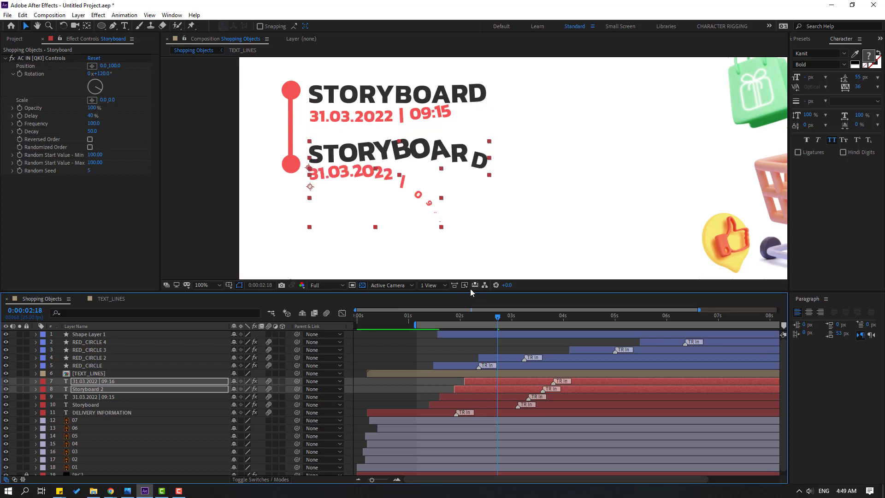
pyautogui.hotkey('shift', 'Up')
pyautogui.hotkey('shift', 'Up')
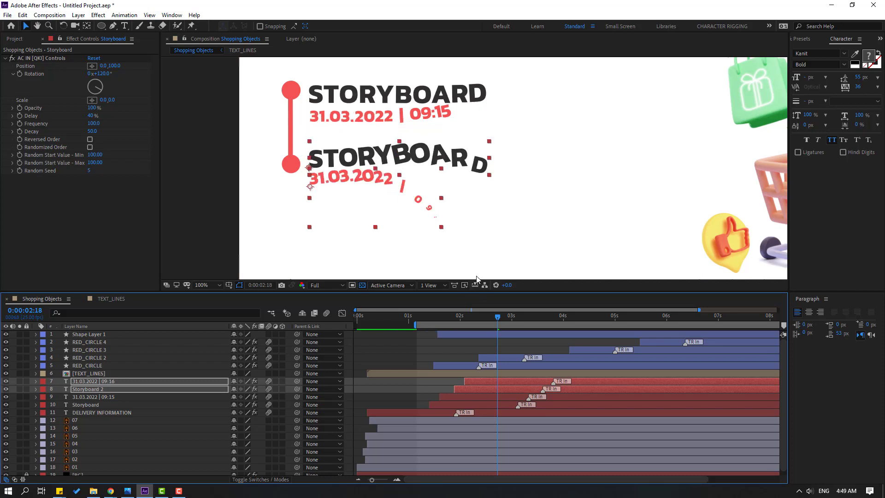
# Nudge the duplicated Storyboard and date texts slightly lower to line up with the second red circle
pyautogui.hotkey('shift', 'Down')
pyautogui.click(408, 257)
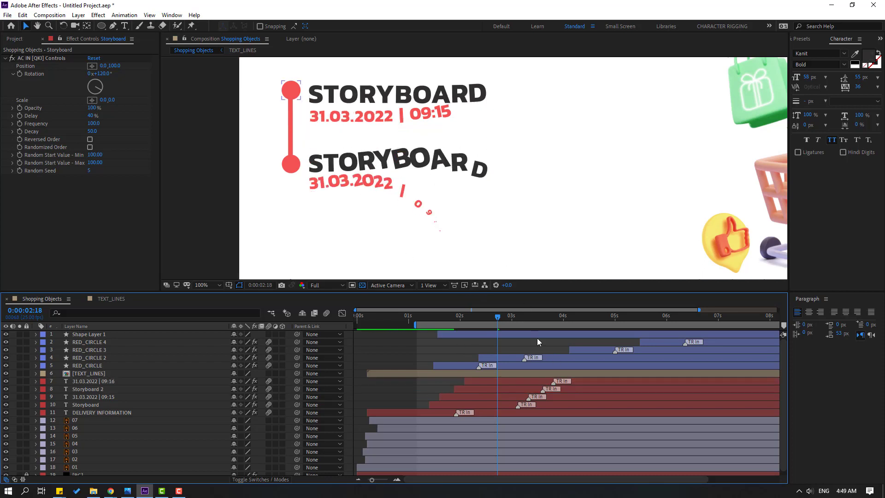
pyautogui.moveTo(522, 316); pyautogui.dragTo(537, 318)
# Change the duplicated Storyboard text beside the second circle to SCENE DESIGN
pyautogui.doubleClick(381, 169)
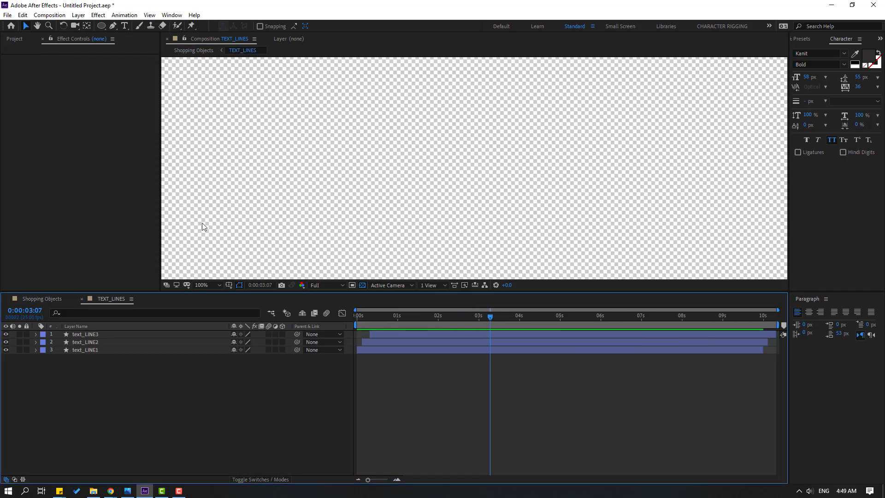
pyautogui.click(54, 297)
pyautogui.click(424, 392)
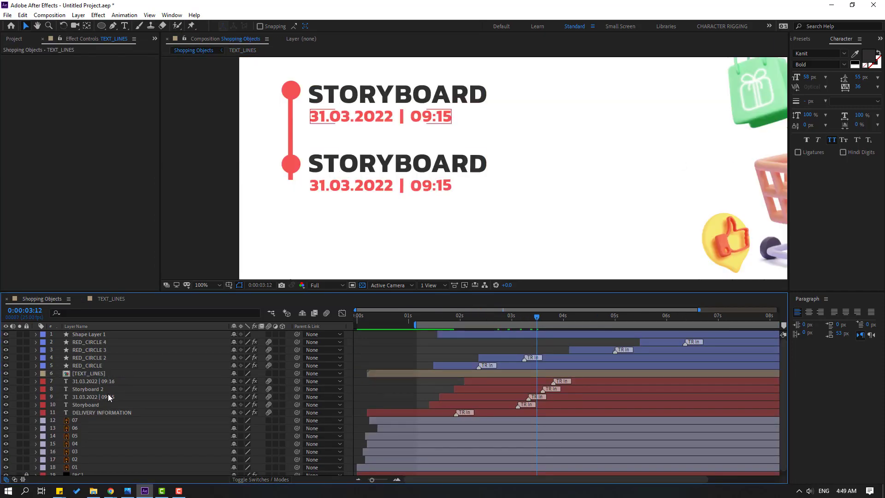
pyautogui.doubleClick(94, 391)
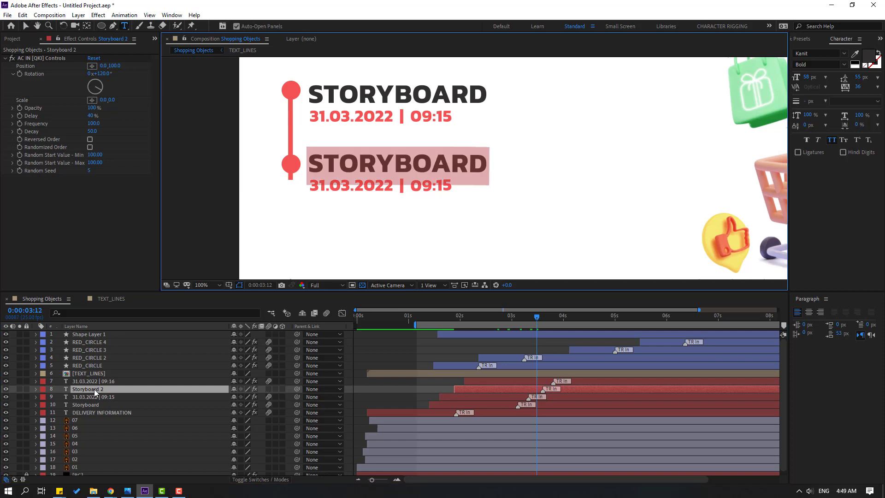
pyautogui.write('SCE')
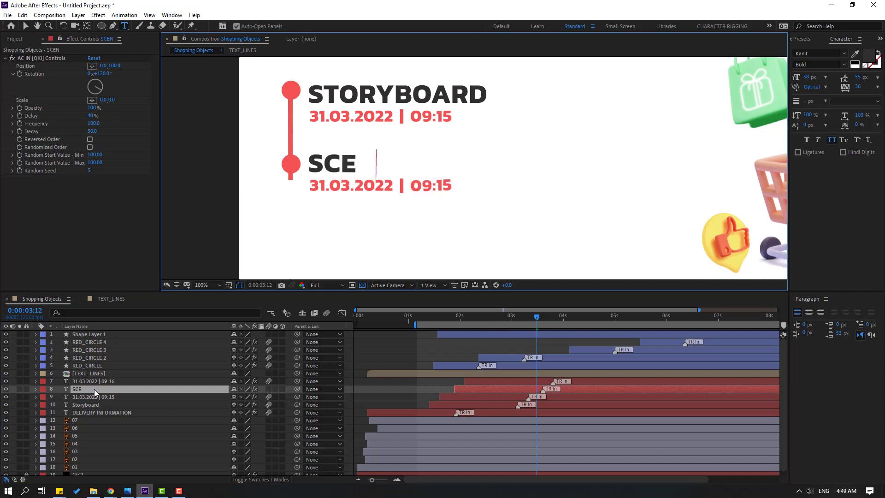
pyautogui.write('NE DESIGN')
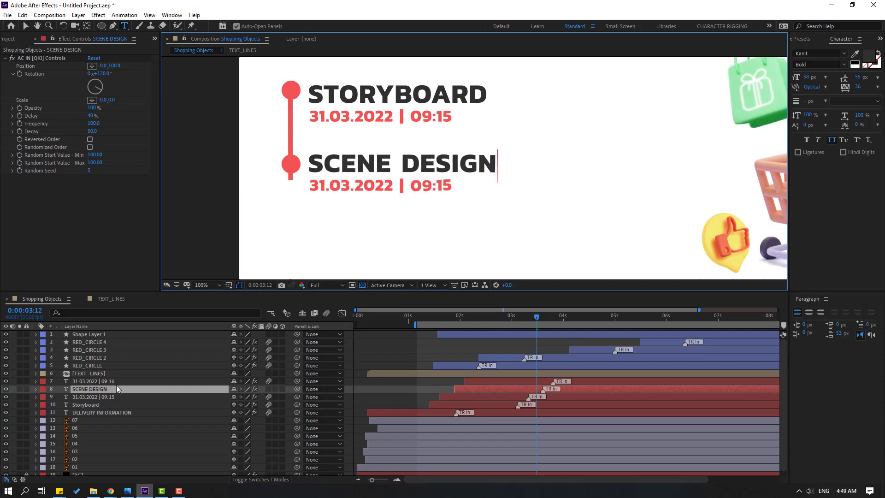
pyautogui.click(26, 26)
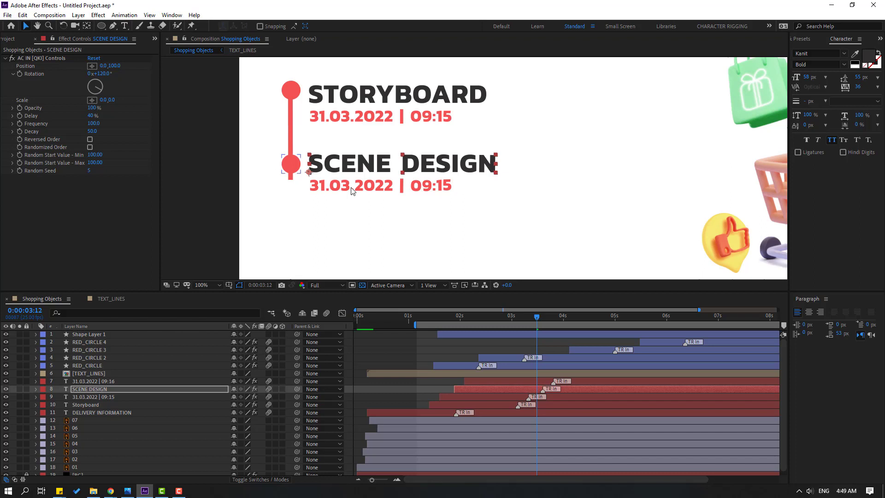
# Change the date text under SCENE DESIGN to 02.04.2022 | 09:40
pyautogui.doubleClick(507, 381)
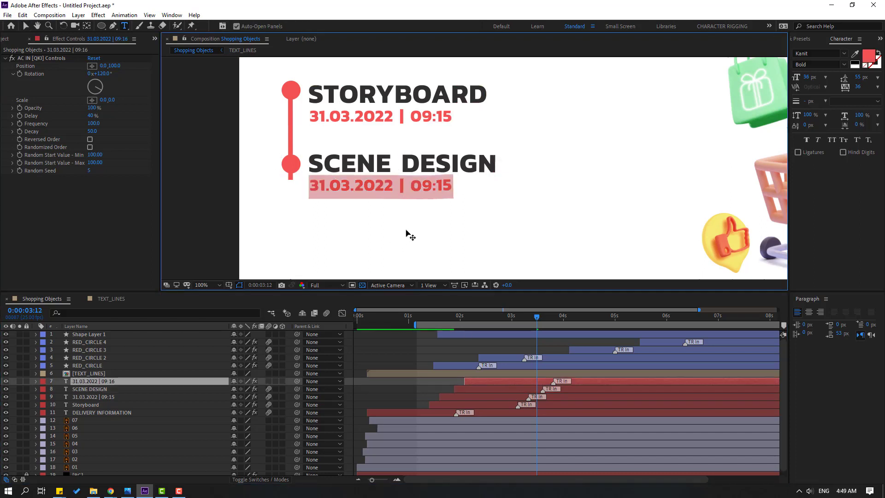
pyautogui.write('02')
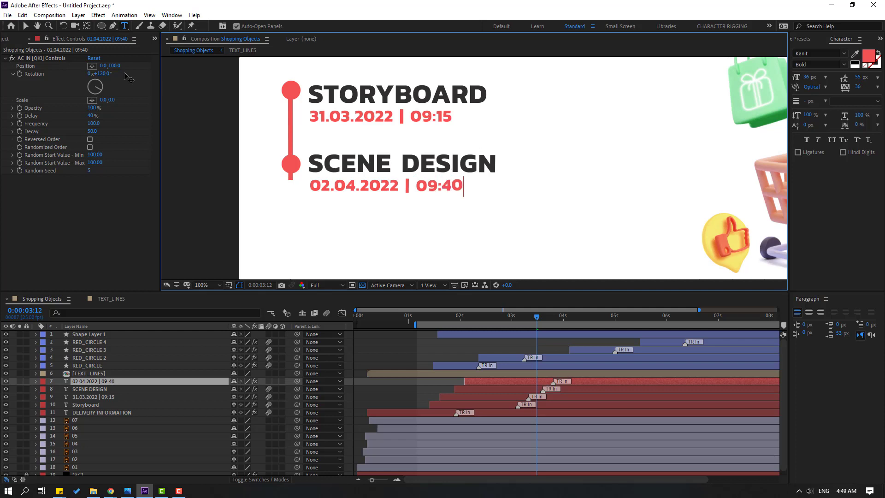
pyautogui.click(26, 26)
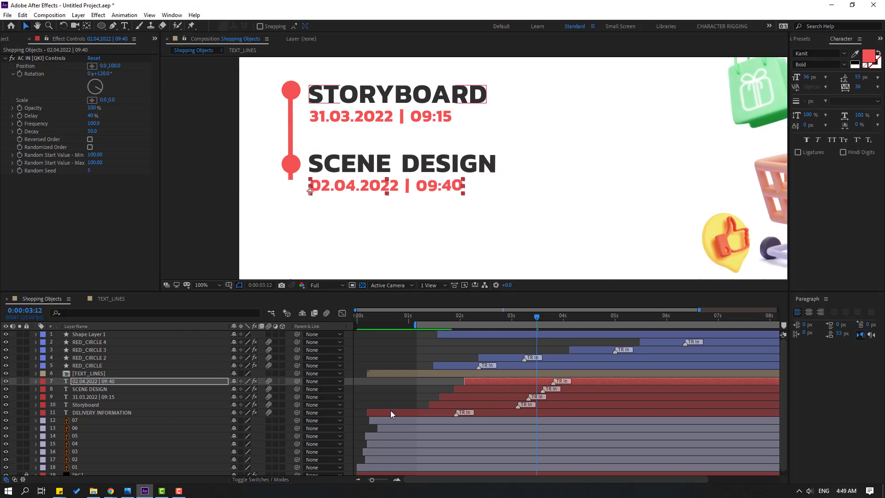
# Duplicate the SCENE DESIGN and date layers, stack the copies above the originals, and delay them to start at about 4 and 4.2 seconds
pyautogui.keyDown('shift'); pyautogui.click(158, 390); pyautogui.keyUp('shift')
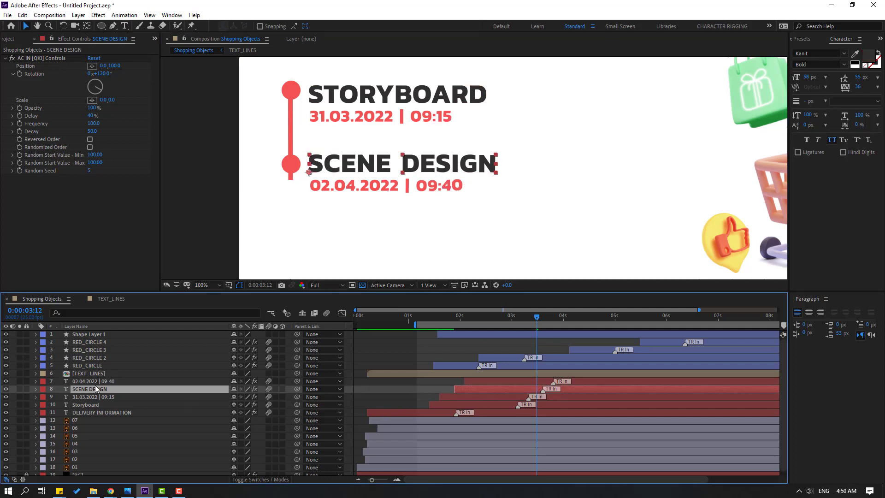
pyautogui.hotkey('ctrl', 'd')
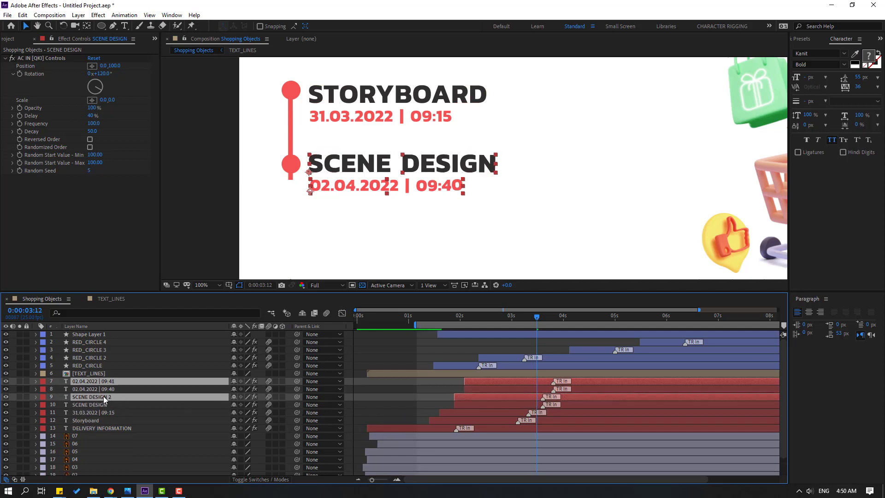
pyautogui.moveTo(104, 399); pyautogui.dragTo(106, 391)
pyautogui.moveTo(528, 393); pyautogui.dragTo(657, 318)
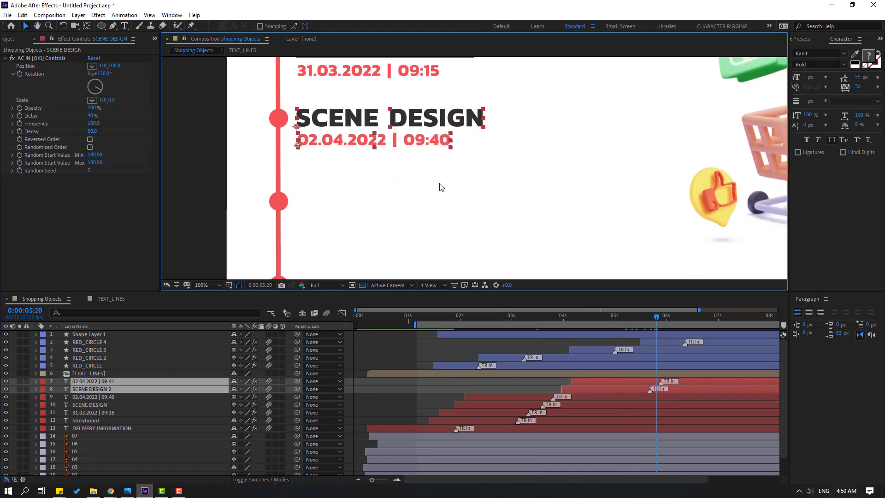
# Move the duplicated SCENE DESIGN and date texts down beside the third red circle
pyautogui.hotkey('shift', 'Down')
pyautogui.hotkey('shift', 'Down')
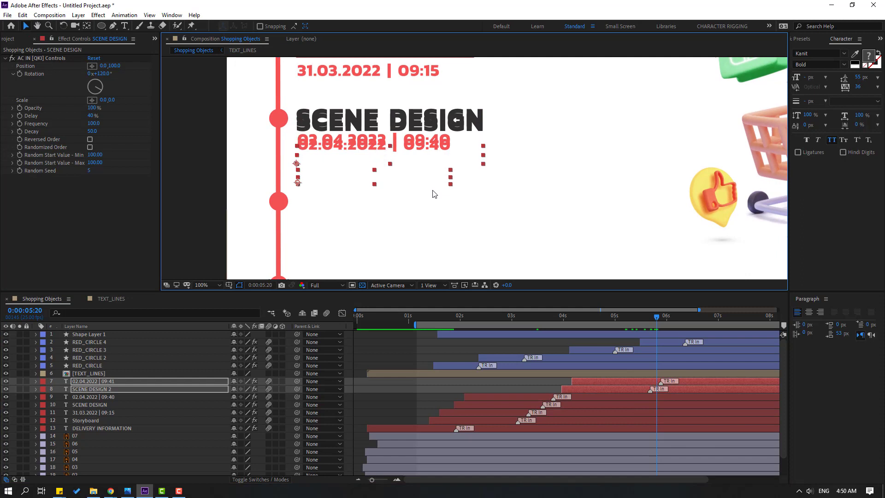
pyautogui.hotkey('shift', 'Down')
pyautogui.hotkey('shift', 'Down')
pyautogui.hotkey('shift', 'Down')
pyautogui.hotkey('shift', 'Down')
pyautogui.hotkey('shift', 'Down')
pyautogui.hotkey('shift', 'Down')
pyautogui.hotkey('shift', 'Down')
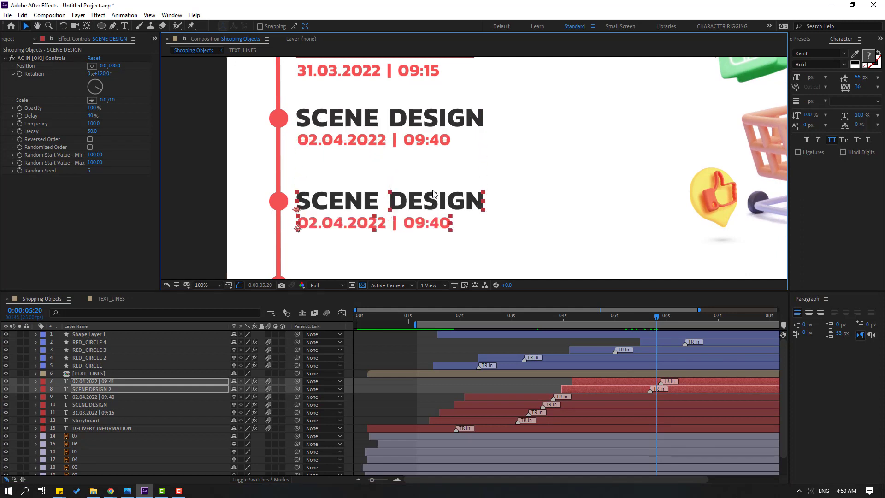
pyautogui.hotkey('shift', 'Up')
pyautogui.click(414, 347)
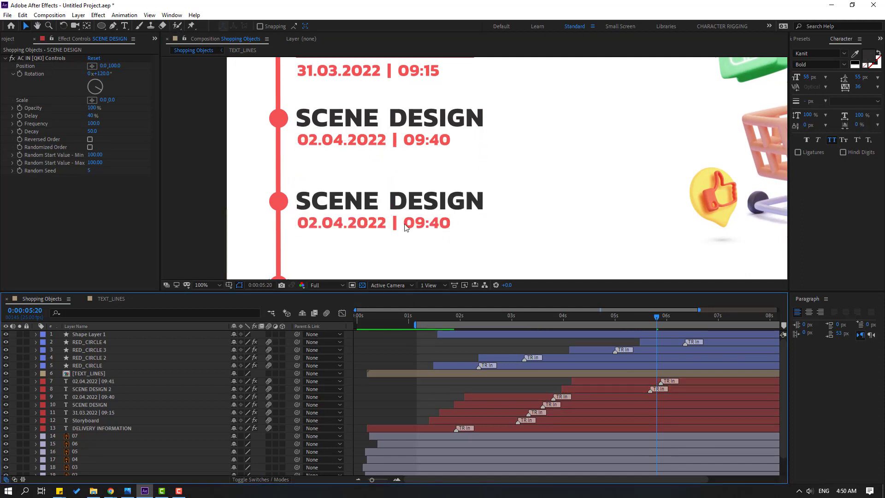
# Change the duplicated SCENE DESIGN text beside the third circle to ANIMATION
pyautogui.click(88, 374)
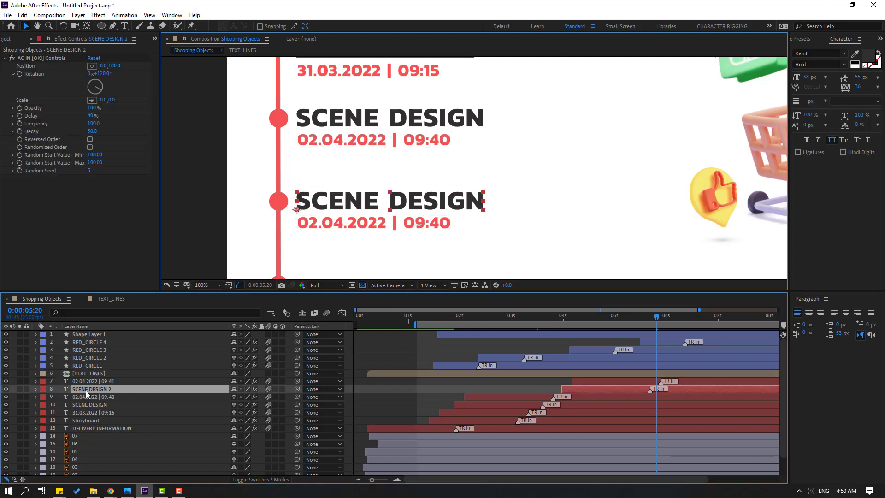
pyautogui.doubleClick(90, 389)
pyautogui.write('ANIMATION')
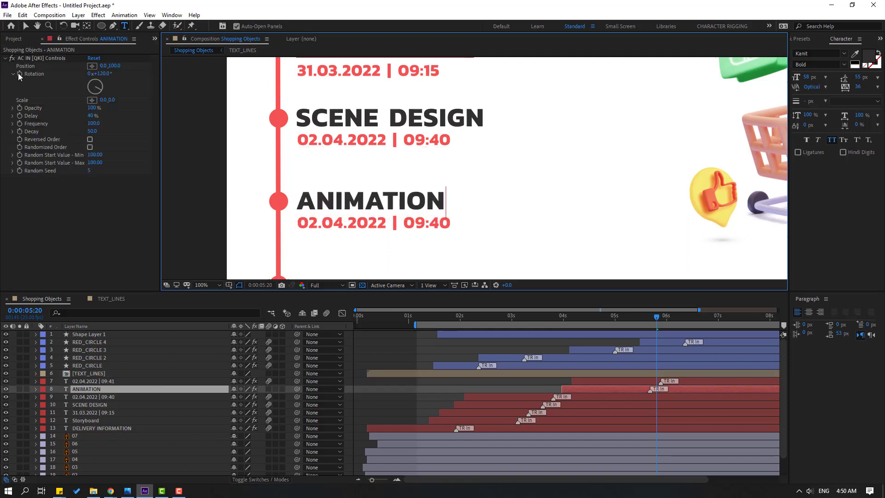
pyautogui.click(26, 27)
# Duplicate the ANIMATION text and its date together and move the copies down beside the fourth red circle
pyautogui.click(85, 390)
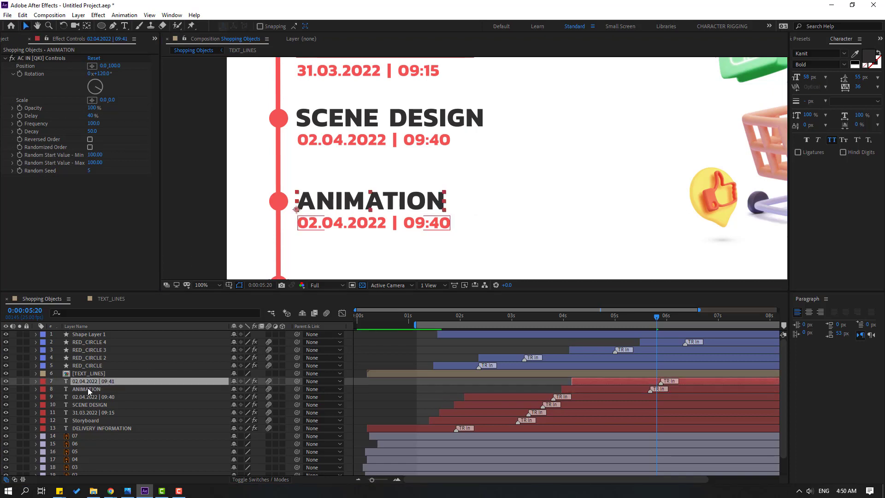
pyautogui.keyDown('shift'); pyautogui.click(88, 381); pyautogui.keyUp('shift')
pyautogui.hotkey('ctrl', 'd')
pyautogui.moveTo(468, 236); pyautogui.dragTo(479, 180)
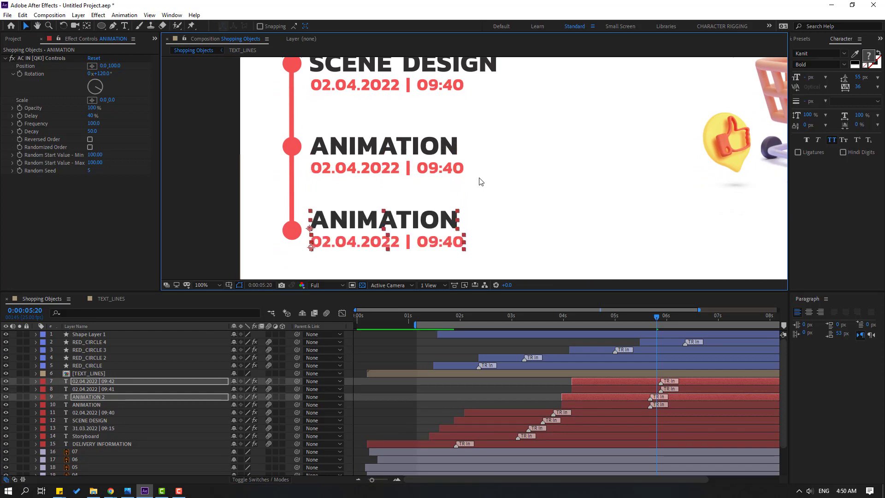
pyautogui.scroll(-3, 485, 177)
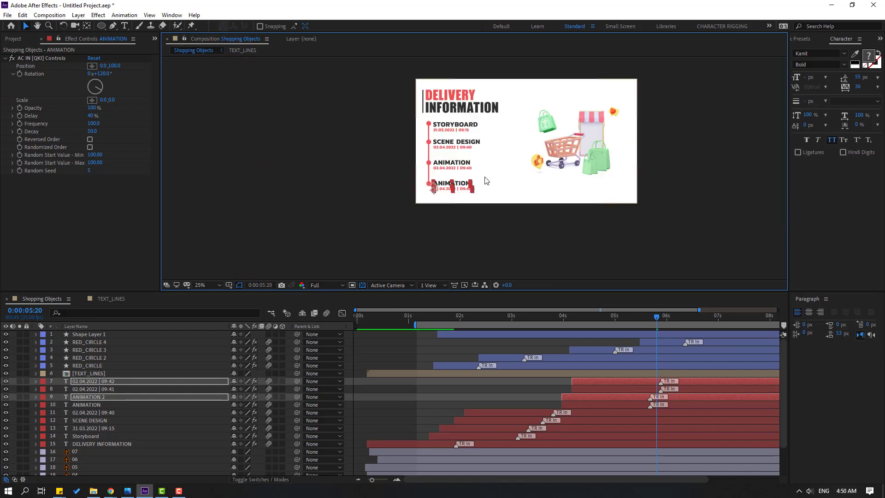
pyautogui.scroll(2, 498, 179)
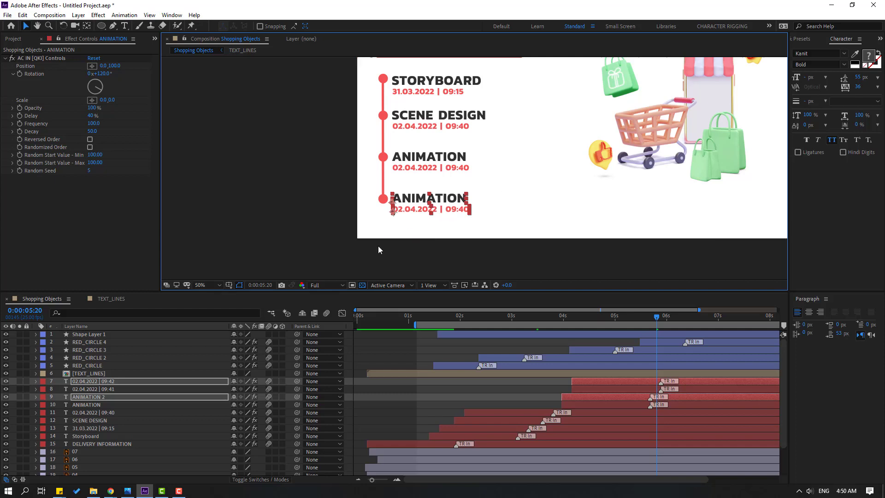
pyautogui.scroll(1, 378, 250)
pyautogui.moveTo(305, 268); pyautogui.dragTo(322, 237)
pyautogui.click(386, 399)
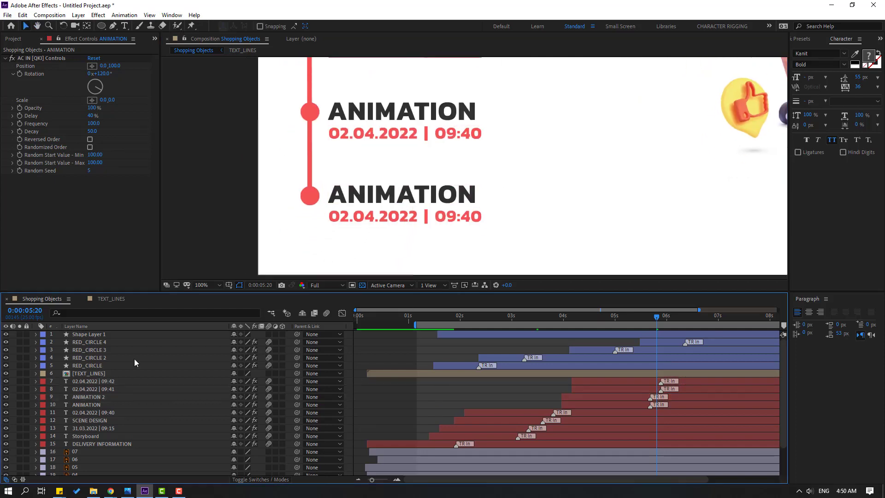
# Change the duplicated ANIMATION text beside the fourth circle to SOUND DESIGN
pyautogui.click(87, 399)
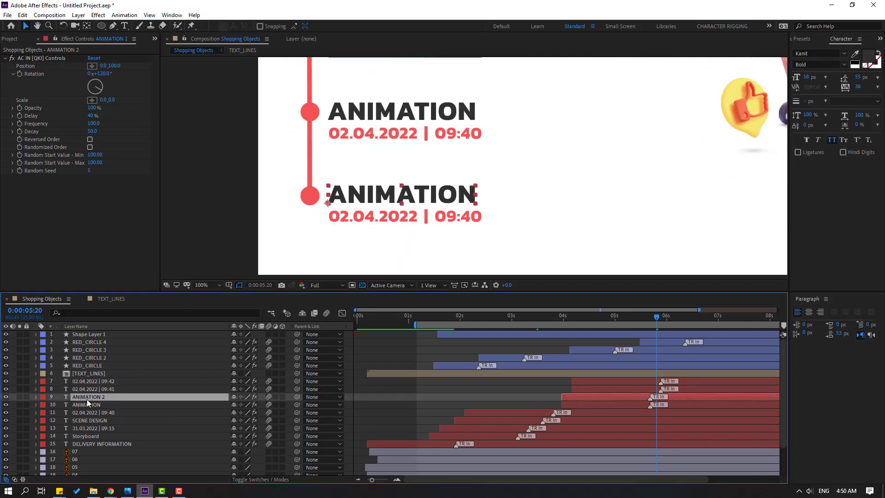
pyautogui.doubleClick(87, 400)
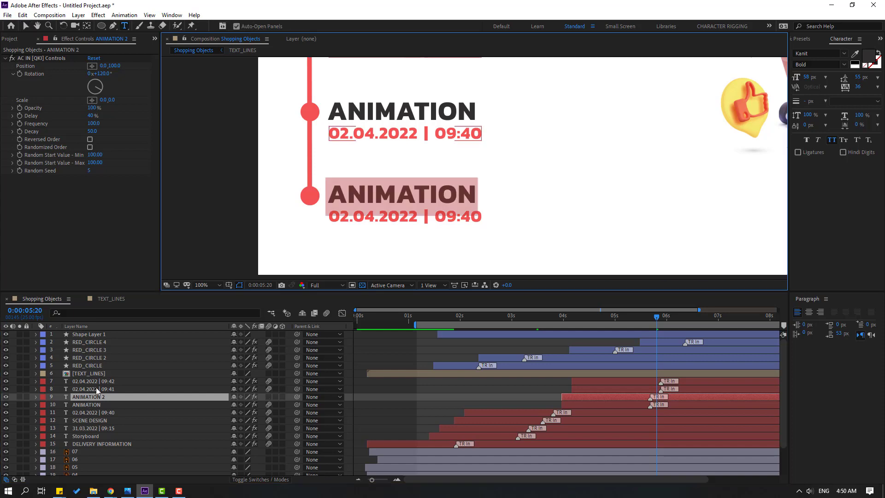
pyautogui.write('SOUN')
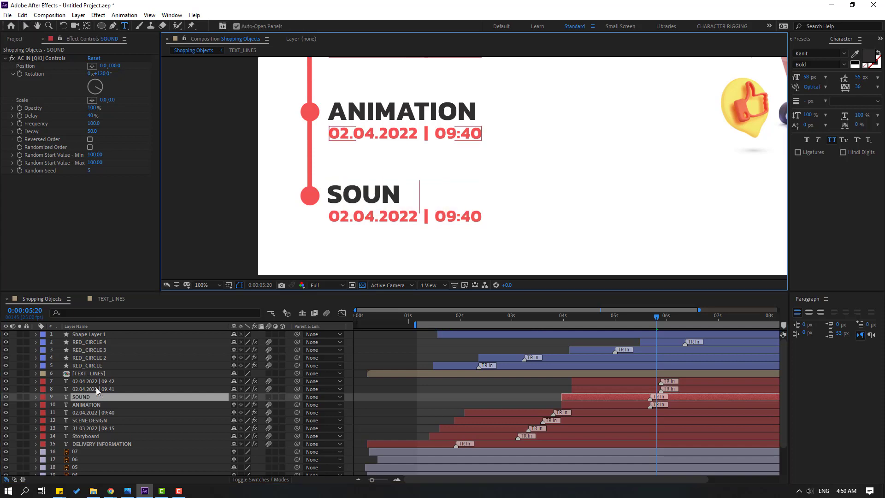
pyautogui.write('D DESIGN')
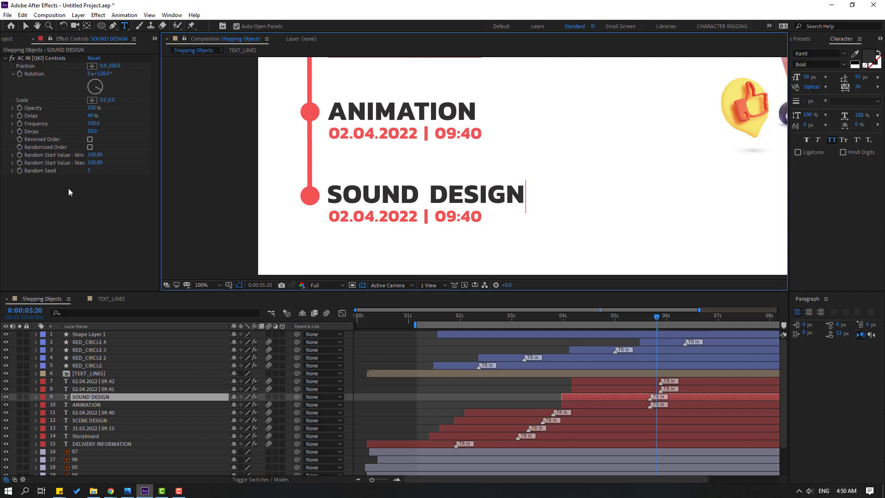
pyautogui.click(26, 26)
pyautogui.scroll(-2, 441, 162)
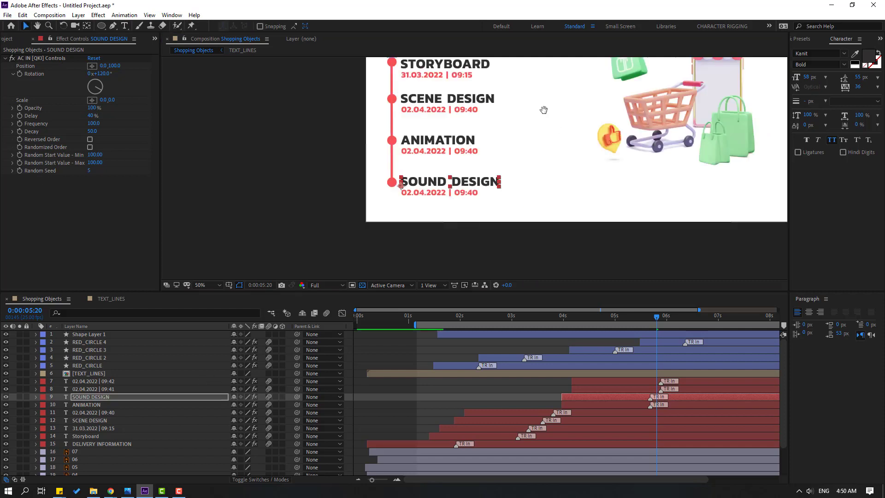
pyautogui.moveTo(544, 110); pyautogui.dragTo(488, 159)
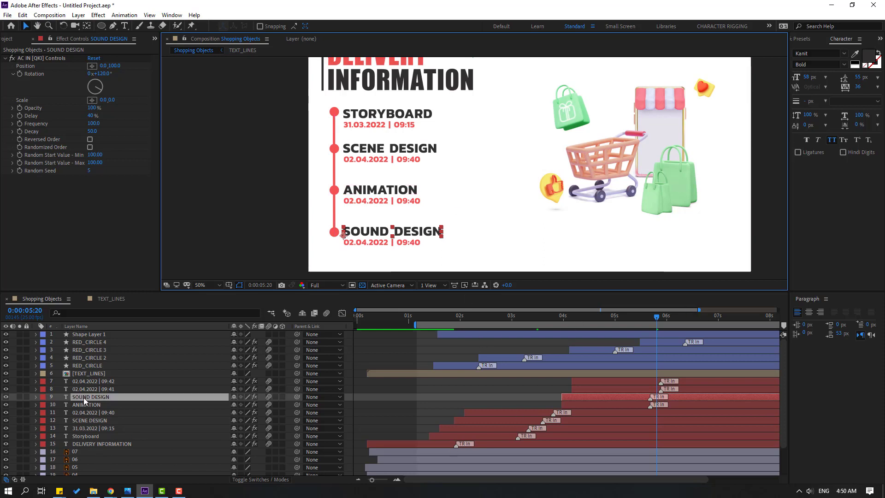
# Place the SOUND DESIGN layer directly below its date layer and delay the pair to start at about 5.6 and 5.8 seconds
pyautogui.moveTo(85, 397); pyautogui.dragTo(91, 383)
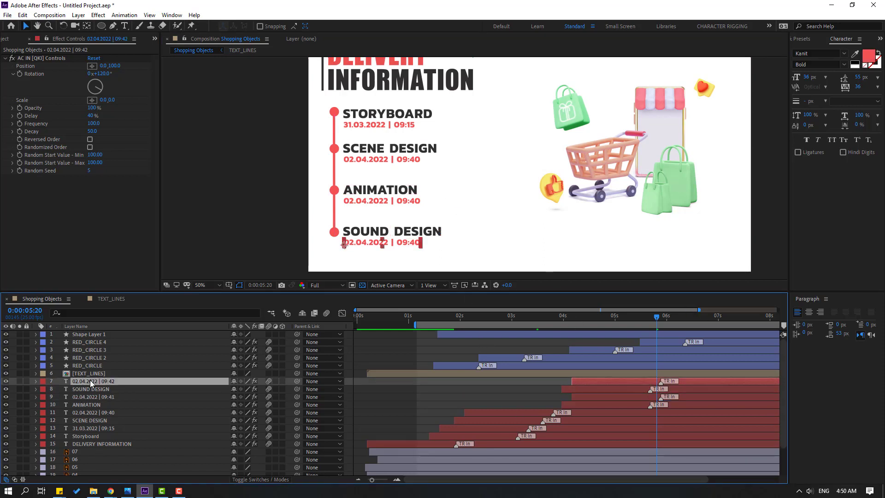
pyautogui.keyDown('shift'); pyautogui.click(94, 384); pyautogui.keyUp('shift')
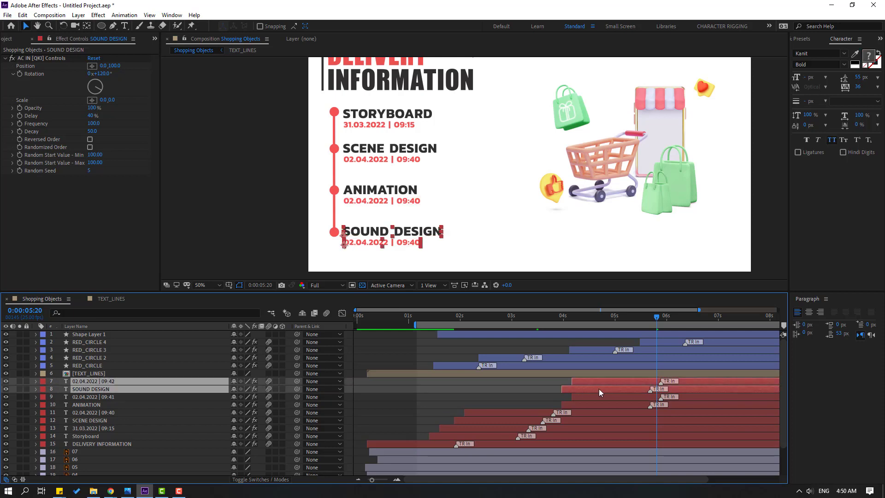
pyautogui.moveTo(600, 392); pyautogui.dragTo(648, 381)
pyautogui.moveTo(621, 320); pyautogui.dragTo(666, 319)
pyautogui.moveTo(652, 381); pyautogui.dragTo(669, 384)
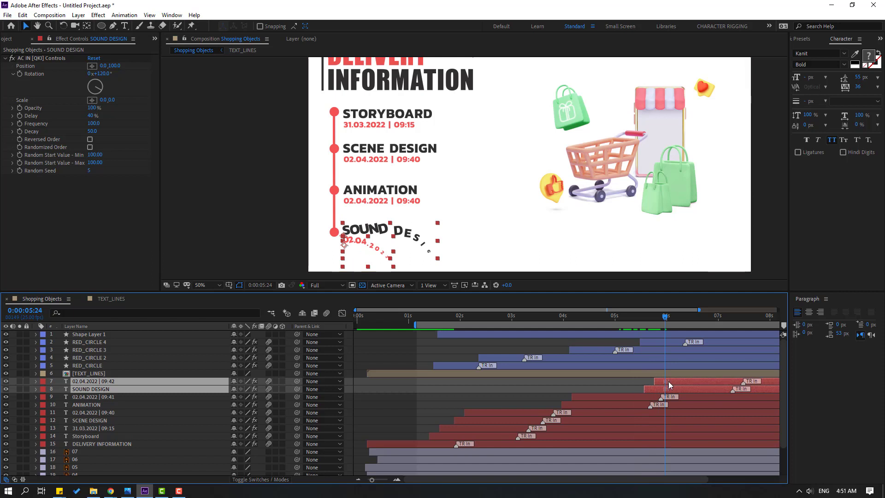
# Delay the ANIMATION layer to start at about 4.4 seconds and its date layer at about 4.6 seconds, matching the third circle's appearance
pyautogui.moveTo(645, 319); pyautogui.dragTo(486, 398)
pyautogui.click(87, 398)
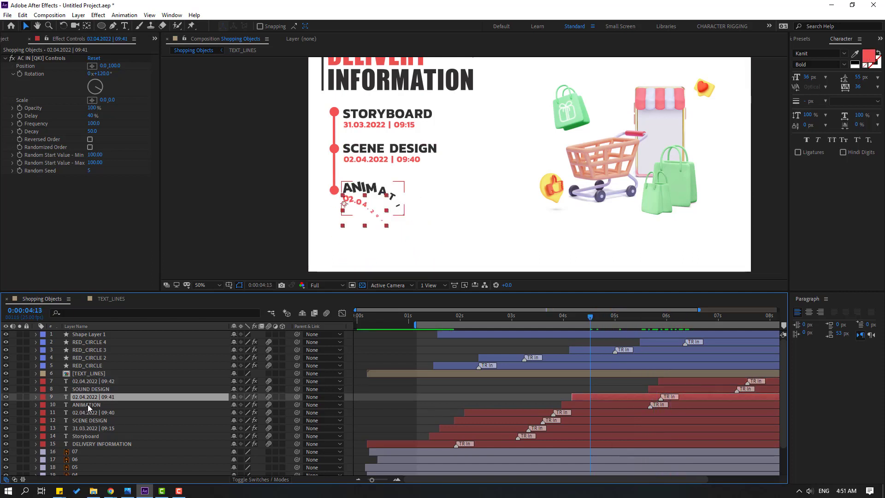
pyautogui.keyDown('shift'); pyautogui.click(87, 405); pyautogui.keyUp('shift')
pyautogui.click(543, 318)
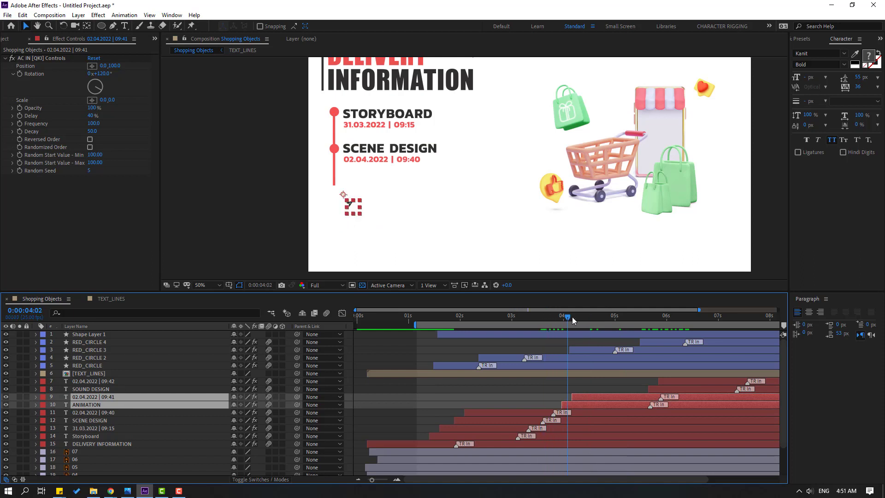
pyautogui.moveTo(573, 320); pyautogui.dragTo(610, 390)
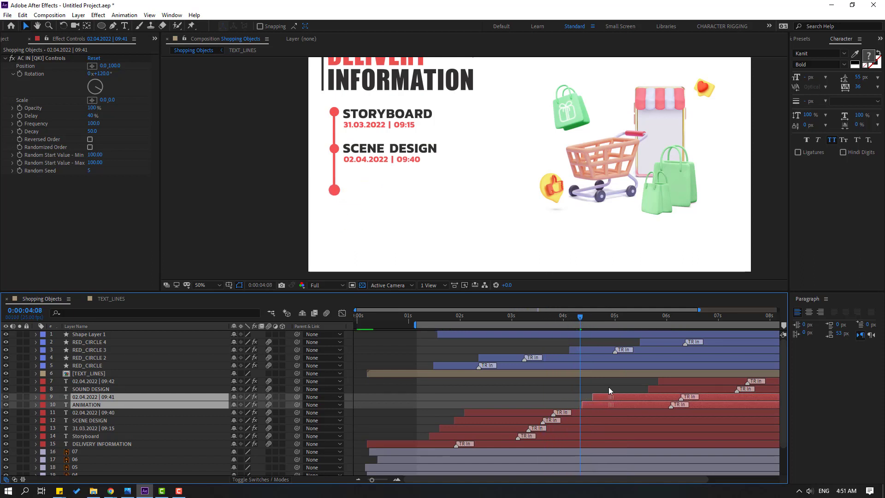
# Set the preview work area to run from the composition's start to about 0:00:07:16, once all four step labels are in place
pyautogui.moveTo(581, 322); pyautogui.dragTo(691, 326)
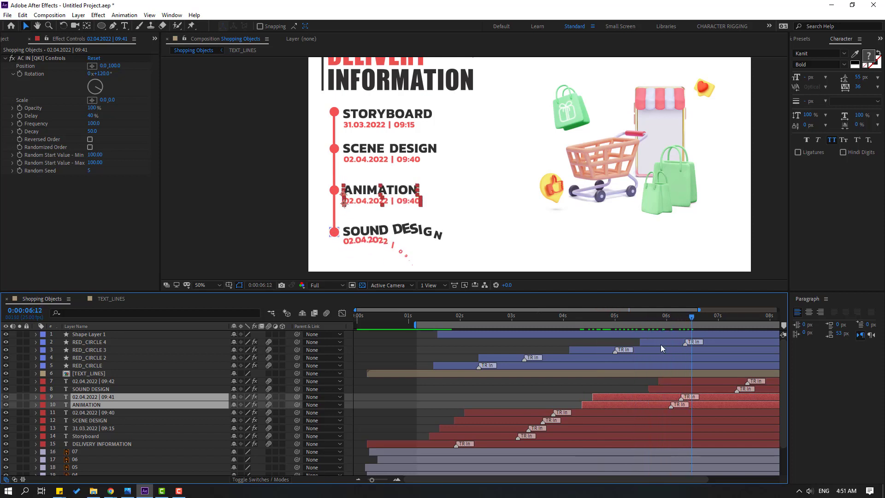
pyautogui.press('-')
pyautogui.moveTo(387, 325); pyautogui.dragTo(356, 325)
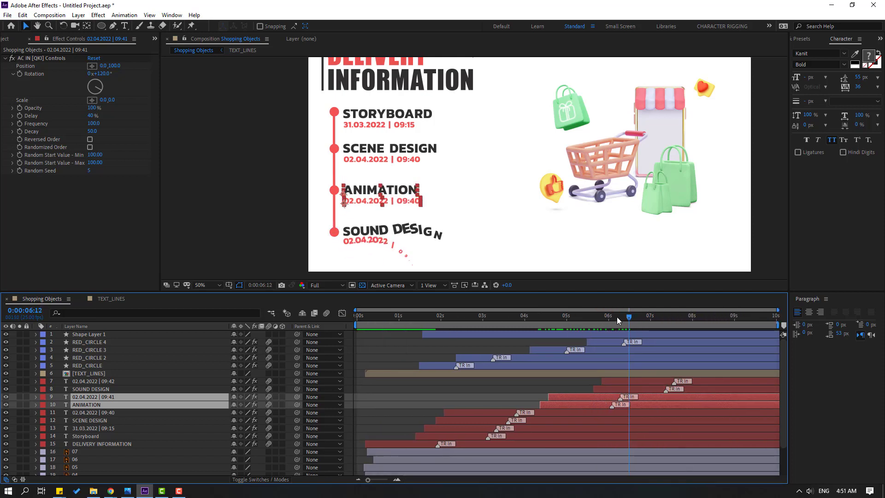
pyautogui.moveTo(617, 317); pyautogui.dragTo(674, 319)
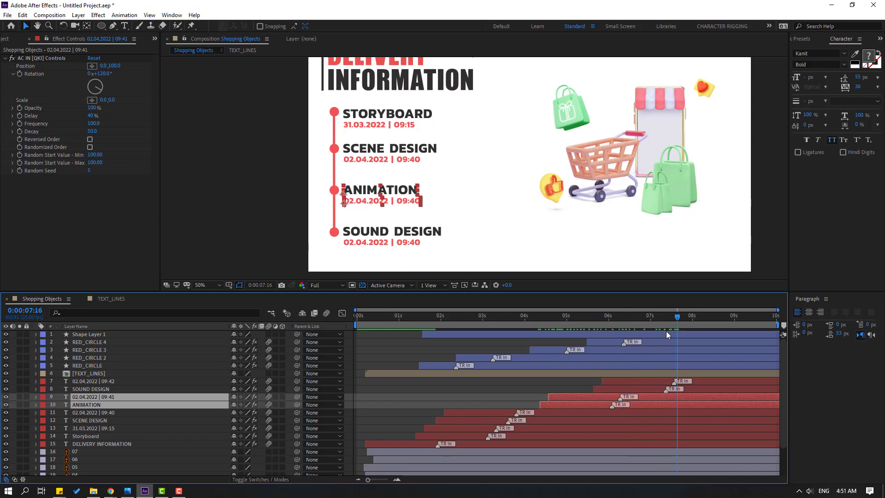
pyautogui.press('n')
# Fit the whole composition in an enlarged viewer and preview the animation from the start
pyautogui.click(206, 285)
pyautogui.click(207, 304)
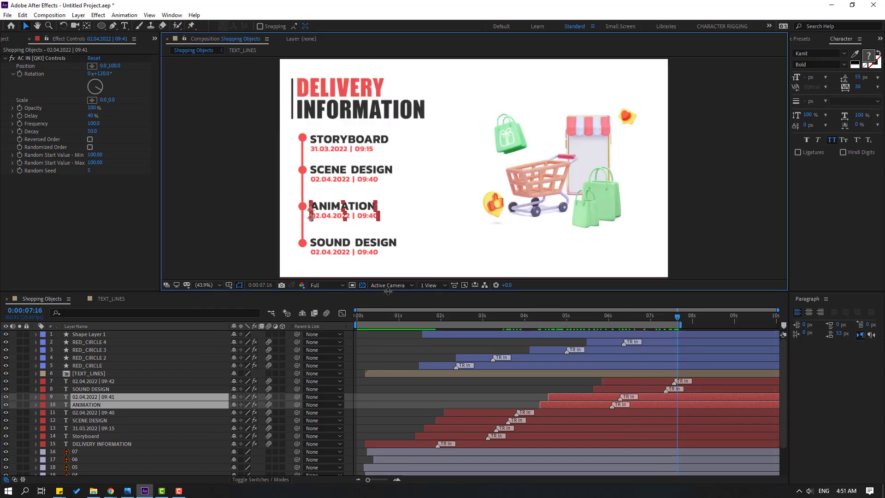
pyautogui.moveTo(388, 292); pyautogui.dragTo(375, 348)
pyautogui.press('space')
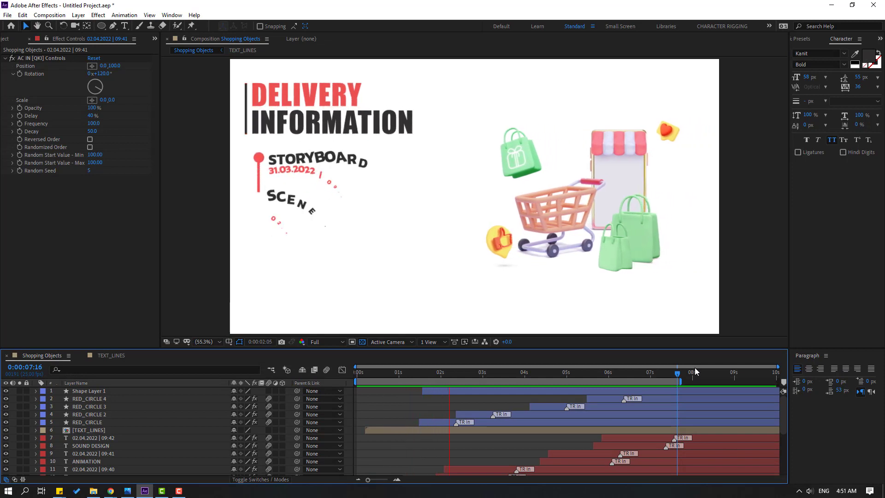
# Delay the SCENE DESIGN layer to start at about 2.8 seconds and its 02.04.2022 | 09:40 date layer at about 3.0 seconds
pyautogui.scroll(-4, 499, 430)
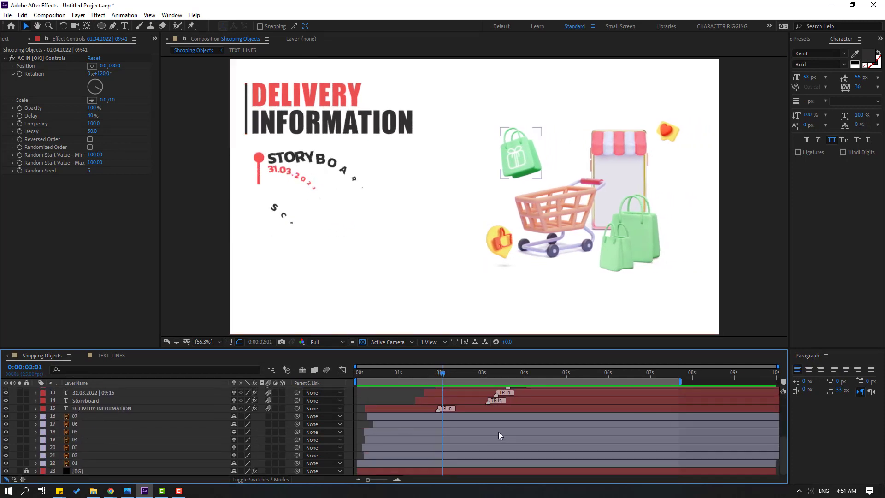
pyautogui.scroll(1, 475, 436)
pyautogui.click(439, 416)
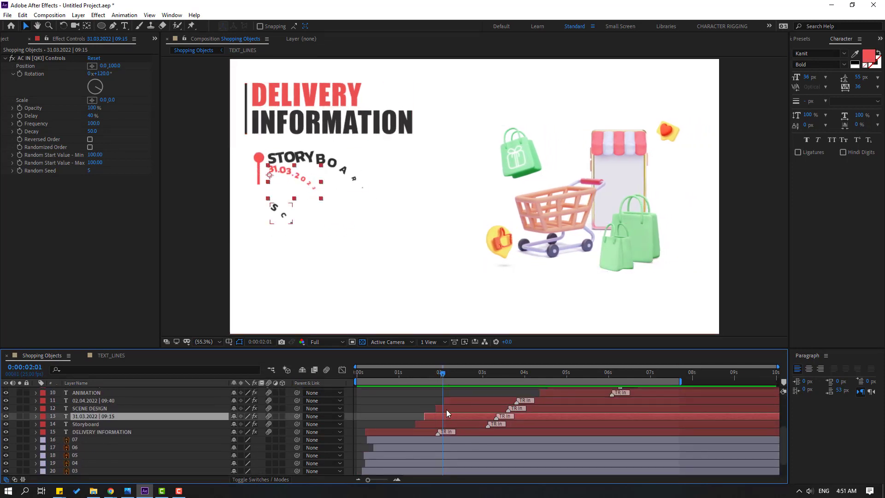
pyautogui.keyDown('shift'); pyautogui.click(448, 409); pyautogui.keyUp('shift')
pyautogui.moveTo(424, 373); pyautogui.dragTo(485, 374)
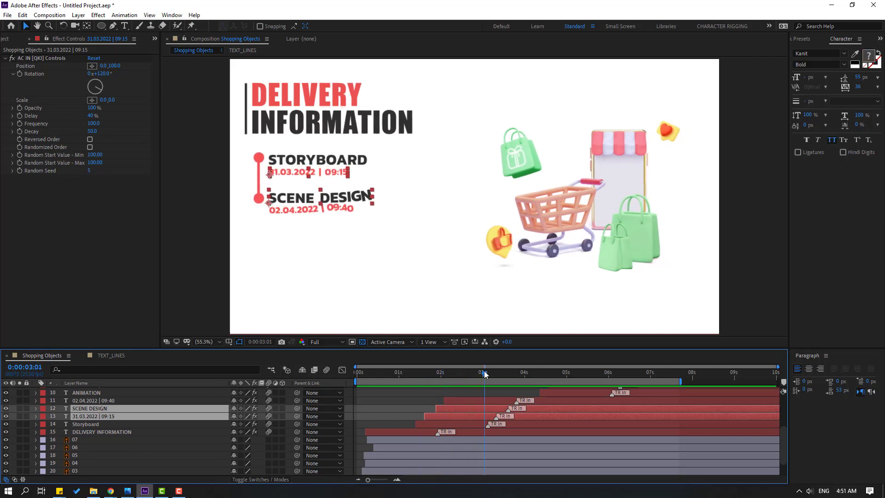
pyautogui.click(78, 432)
pyautogui.click(89, 401)
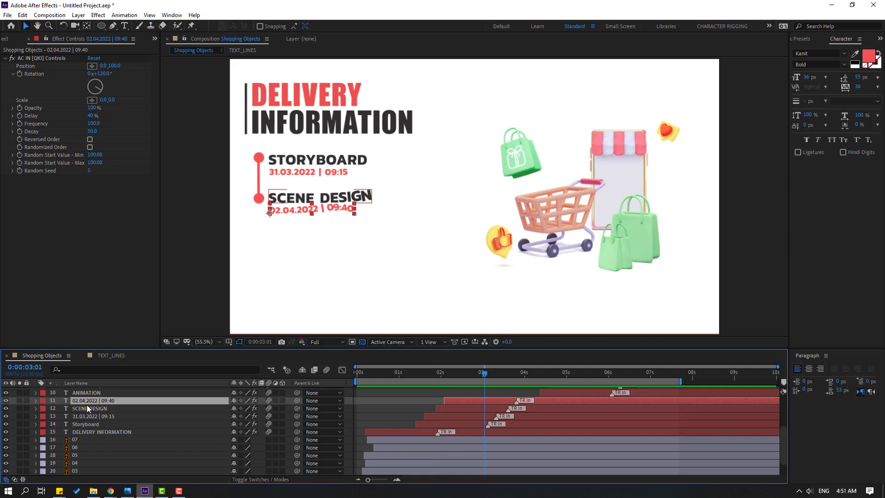
pyautogui.keyDown('shift'); pyautogui.click(89, 409); pyautogui.keyUp('shift')
pyautogui.moveTo(447, 409); pyautogui.dragTo(485, 408)
# Check the new SCENE DESIGN timing up to about 0:00:03:22, deselect the layers and preview the animation from the start
pyautogui.moveTo(482, 372); pyautogui.dragTo(520, 377)
pyautogui.click(453, 405)
pyautogui.press('space')
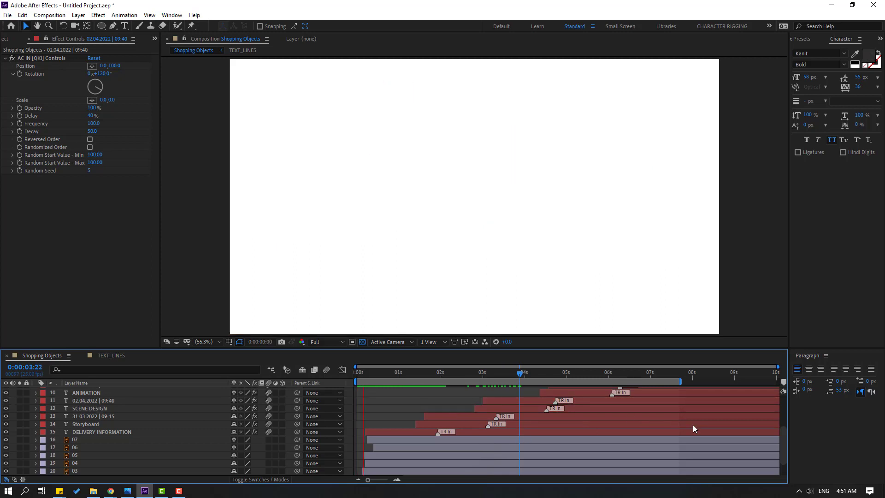